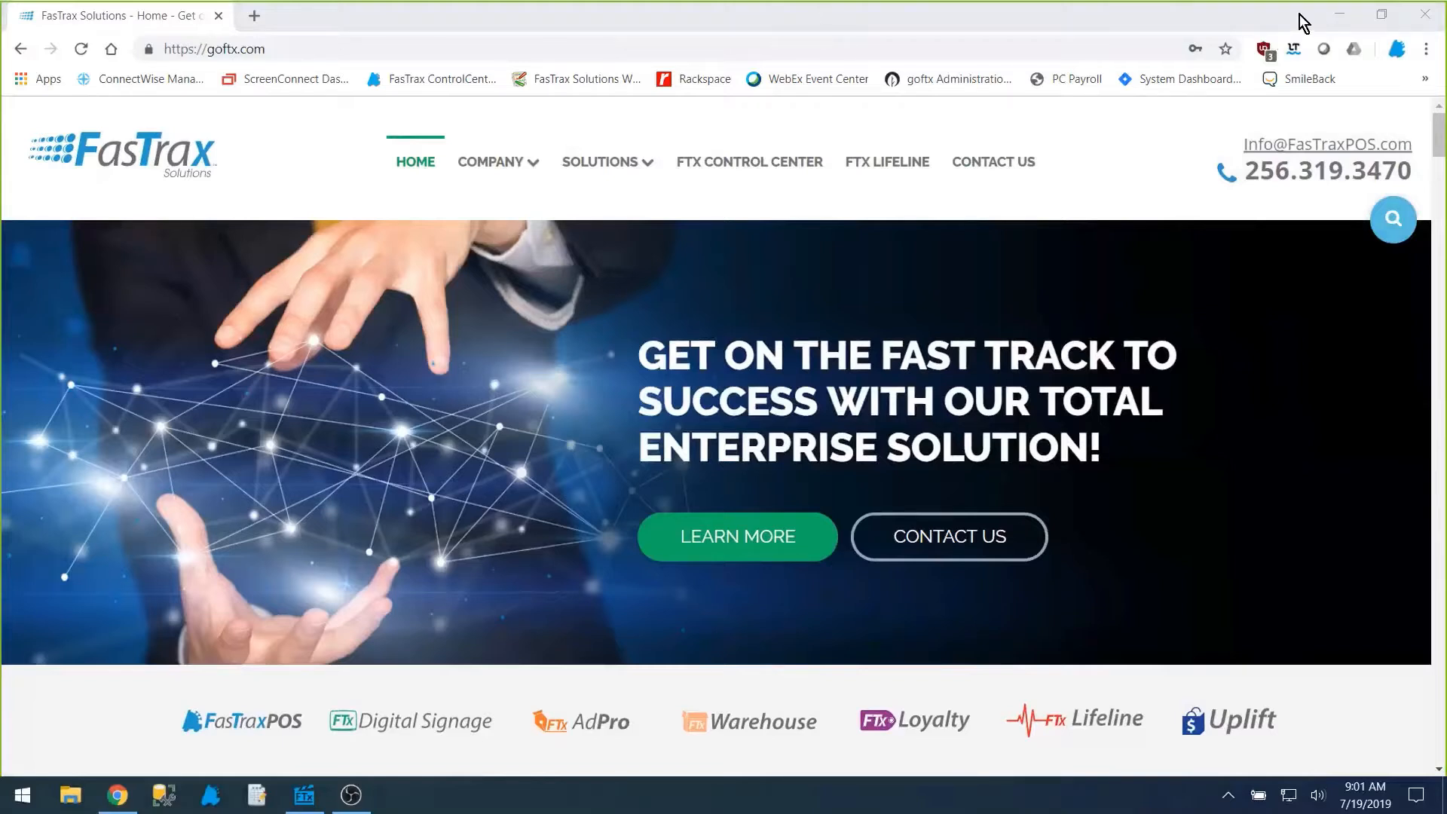
Step: Open the weekly training webinars page from the website's FTx Lifeline section
click(274, 52)
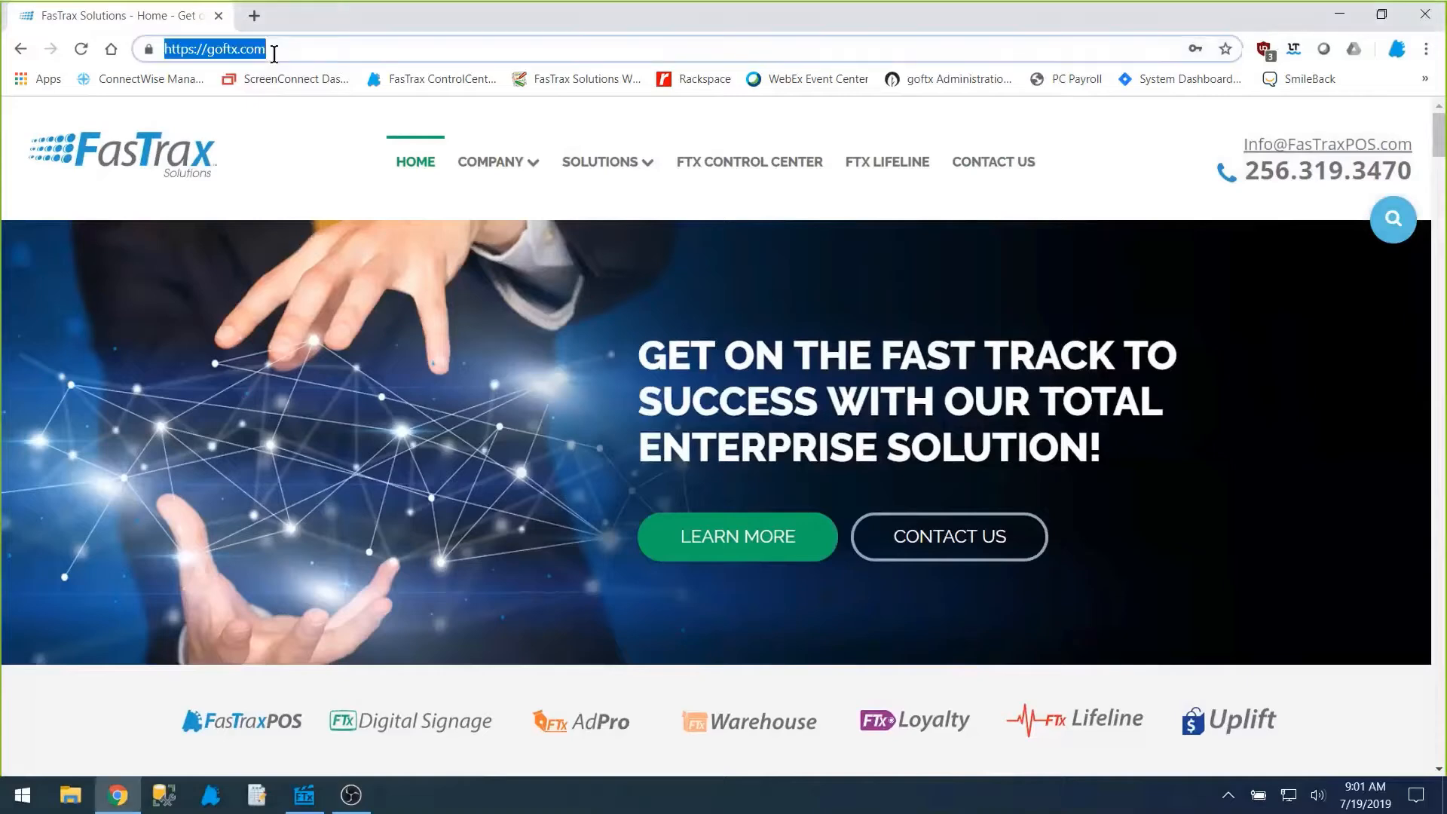
click(878, 163)
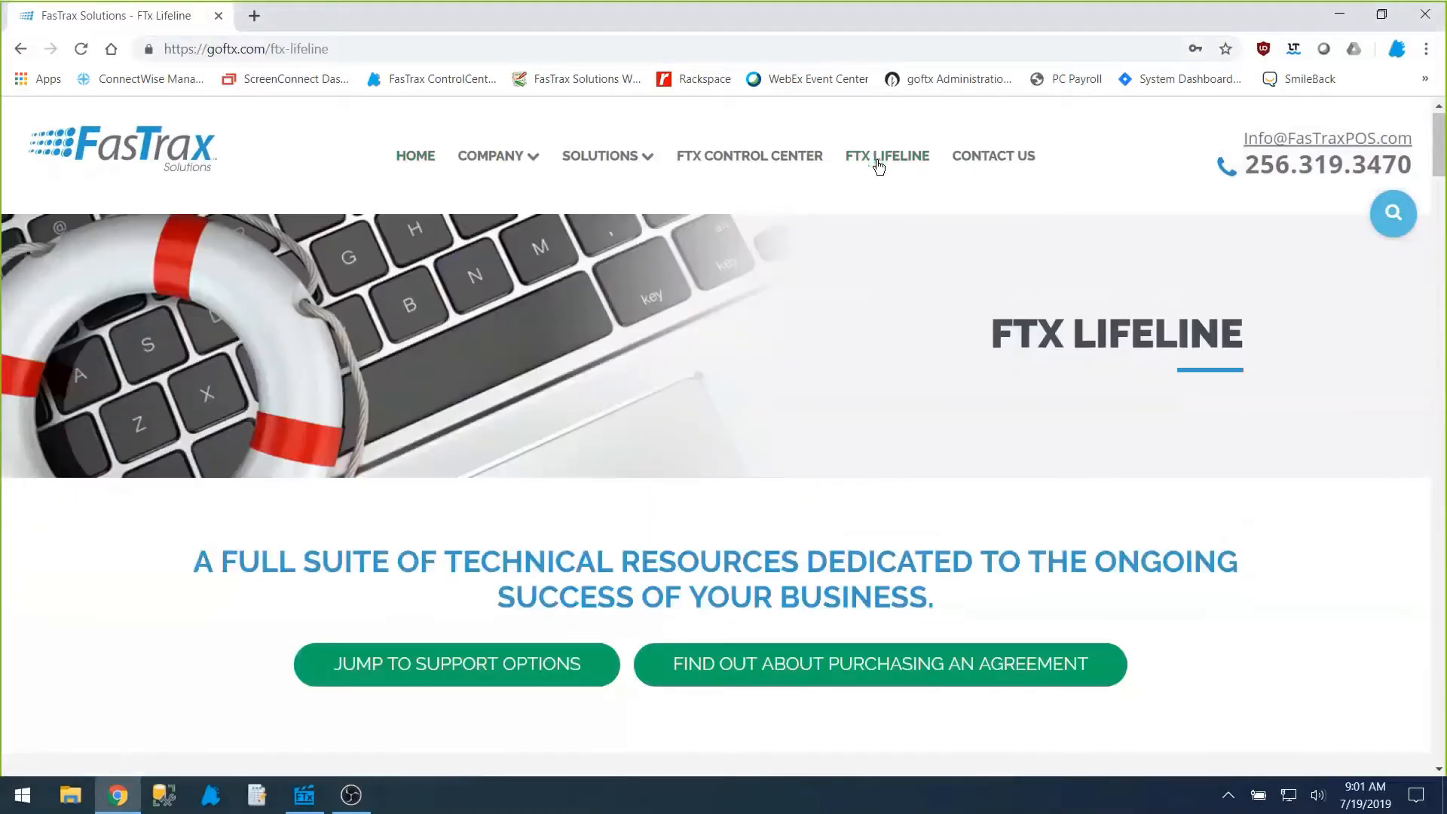
scroll(866, 305, down, 10)
scroll(869, 306, down, 8)
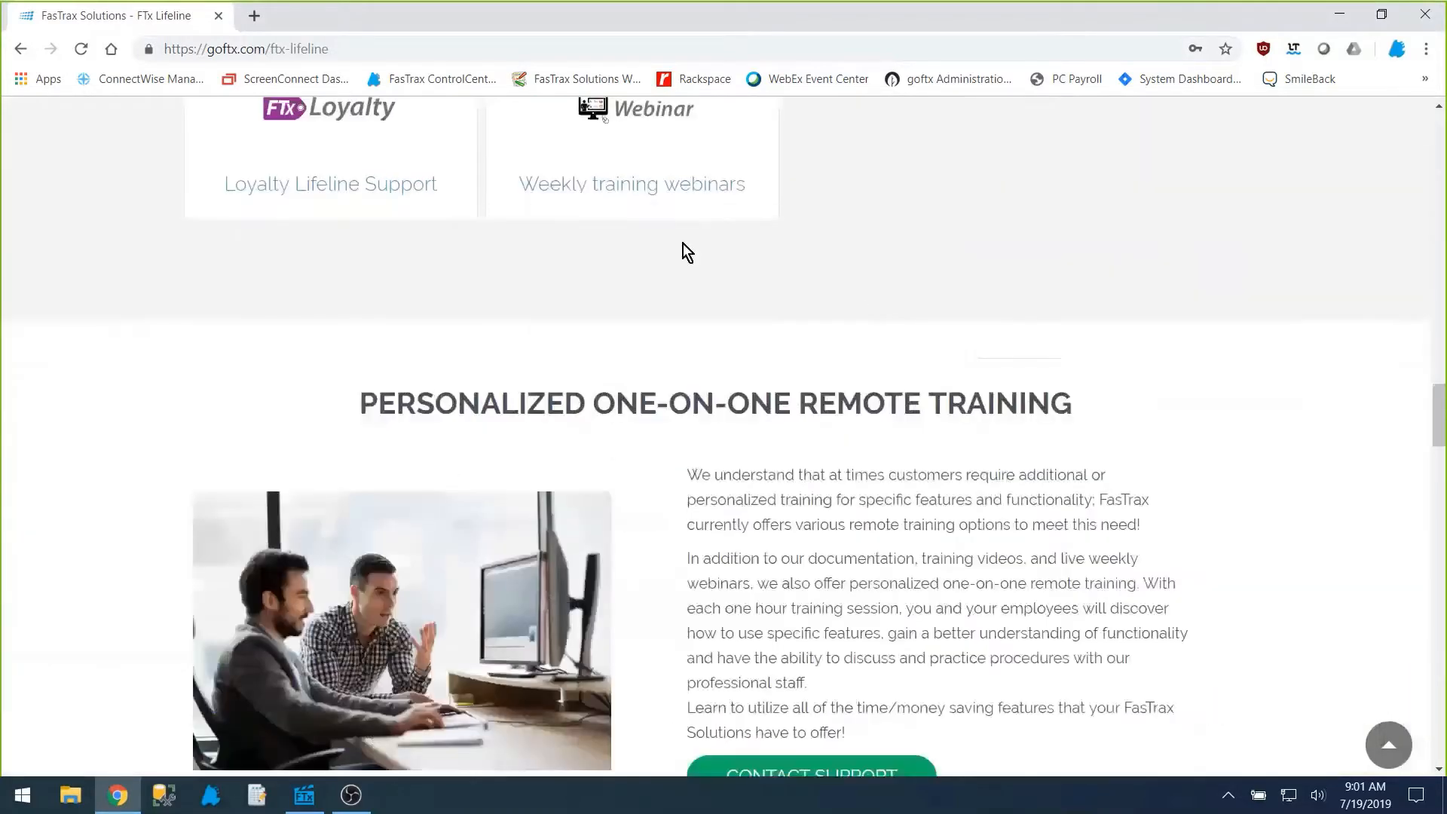
scroll(682, 248, up, 1)
click(652, 225)
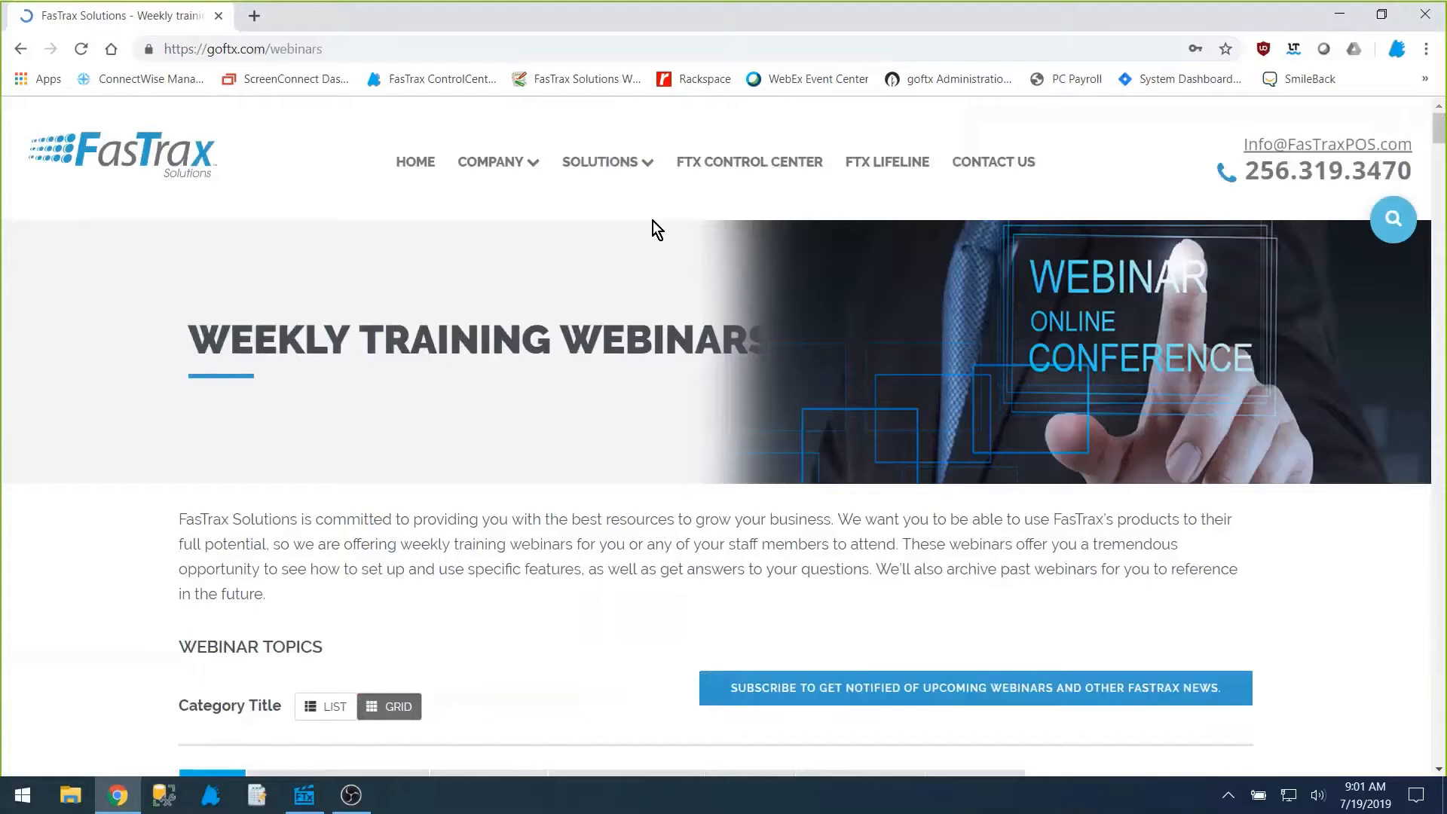
Step: Look through the webinar topics and the recordings of past sessions
scroll(652, 222, down, 5)
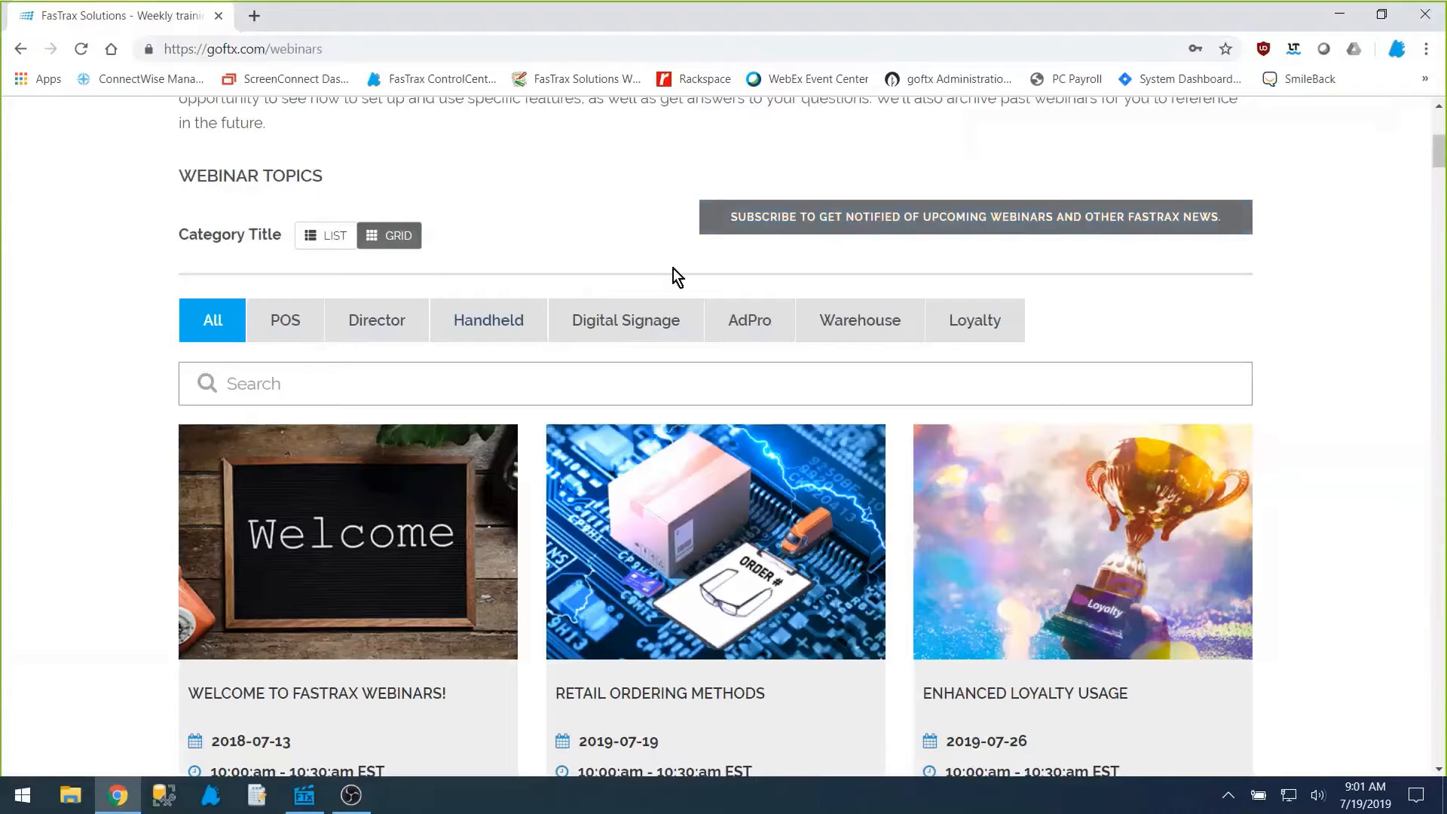
scroll(518, 336, down, 1)
scroll(515, 329, down, 15)
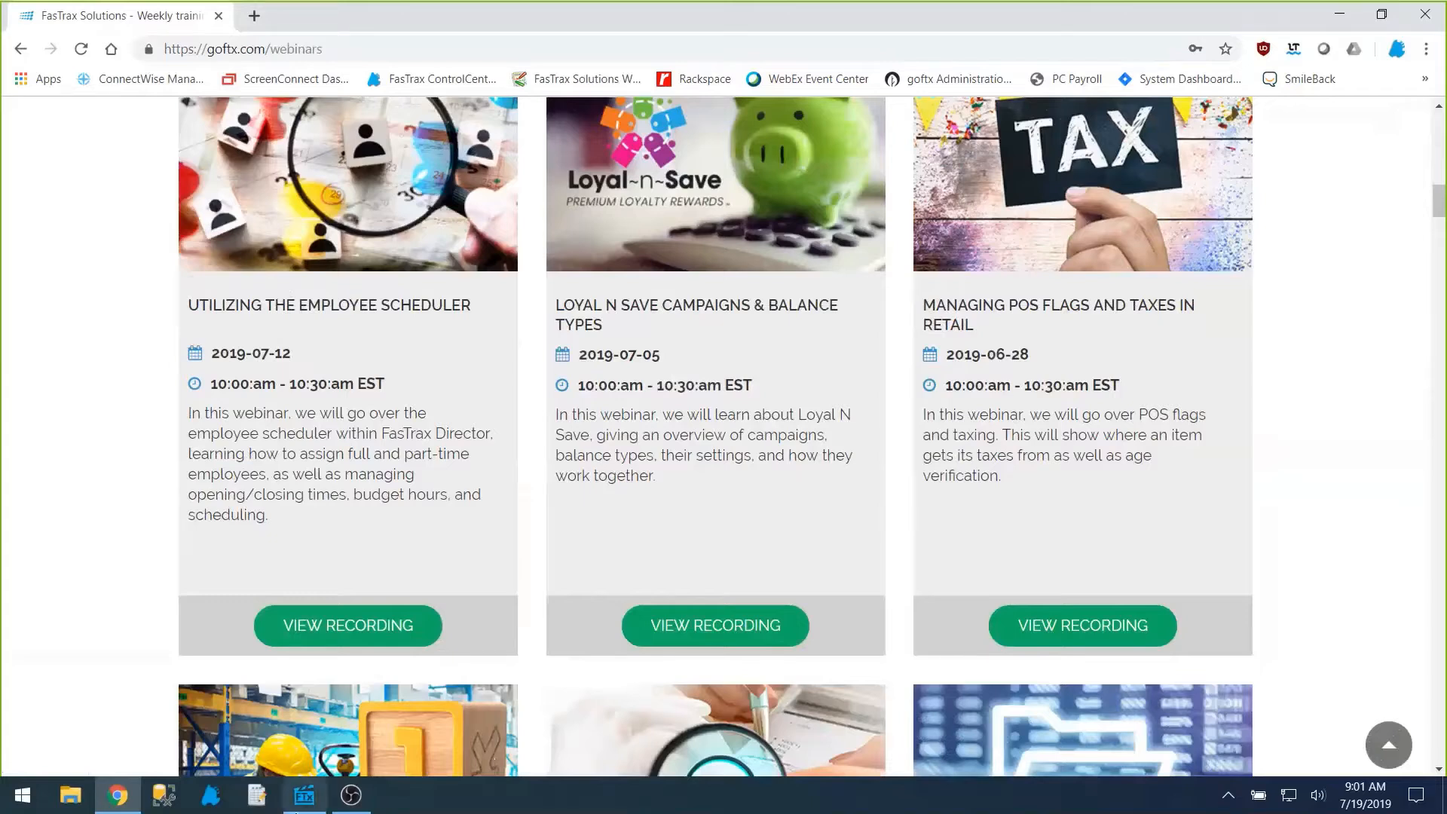
Step: Switch to FasTrax Director and open the new reorder form in Inventory
mouse_move(303, 809)
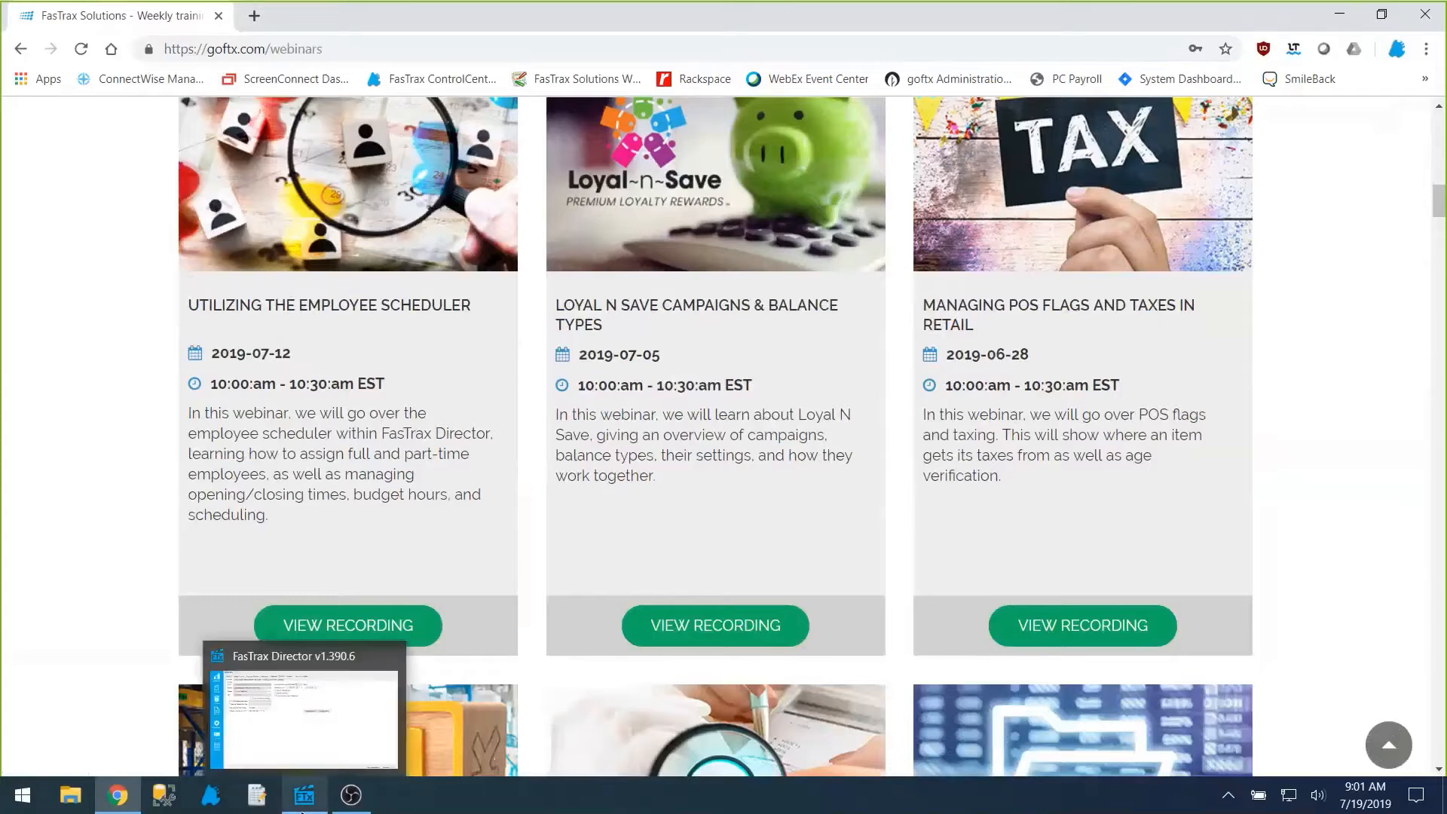
click(303, 810)
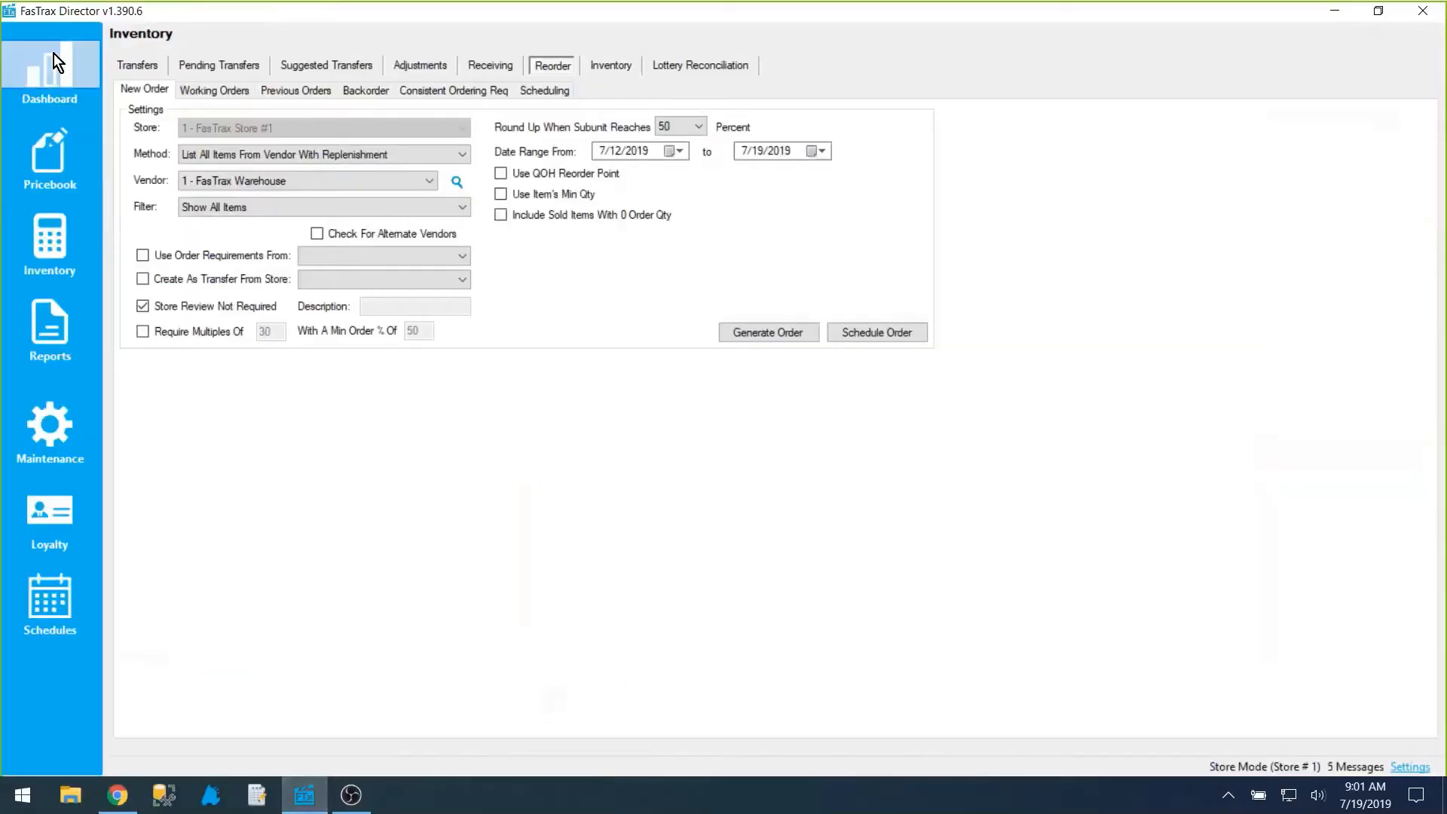
click(62, 246)
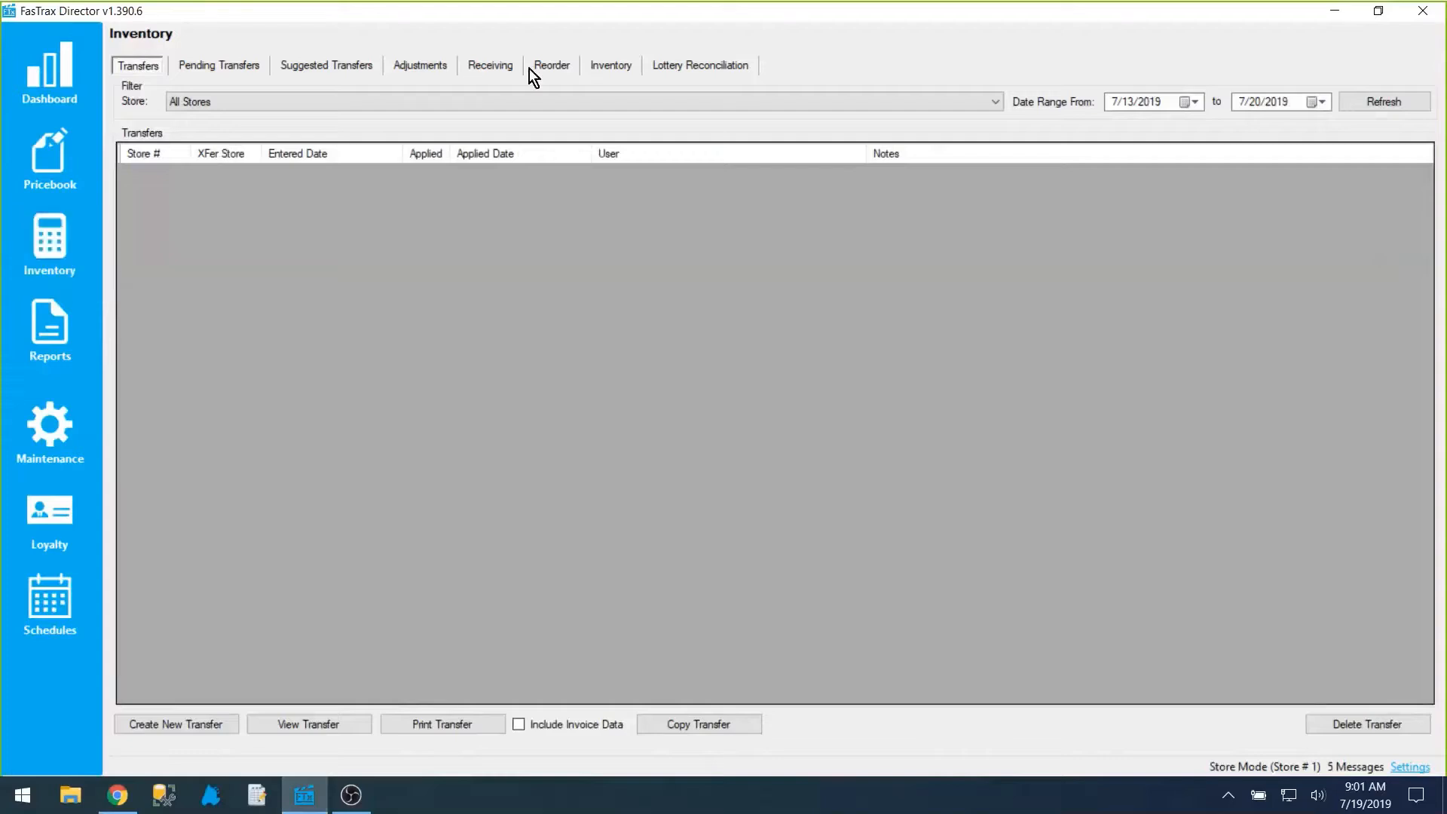
click(565, 65)
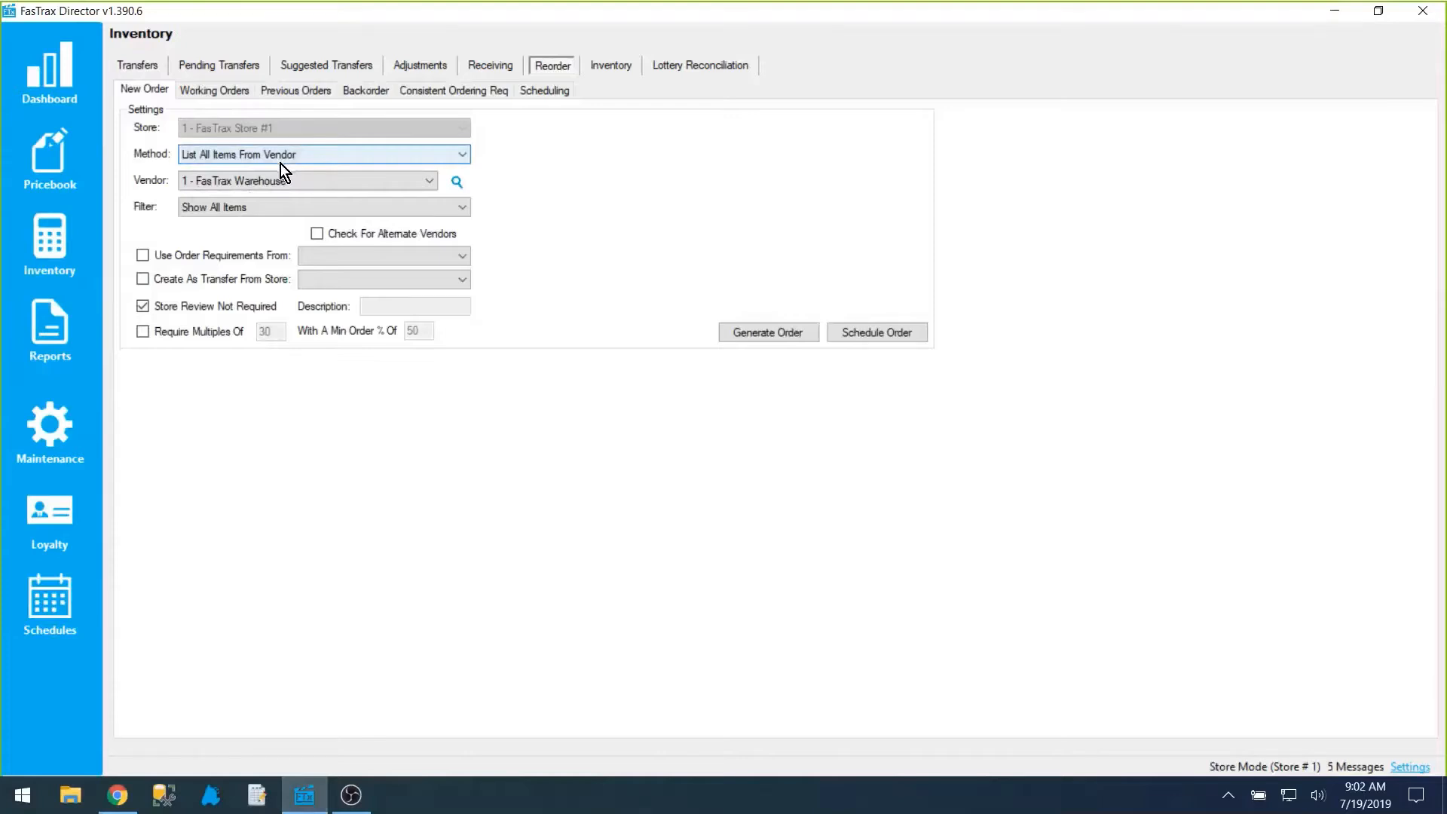
Step: Generate an order listing all items from vendor FasTrax Warehouse, without refreshing QOH, and bring up its reorder worksheet
click(764, 332)
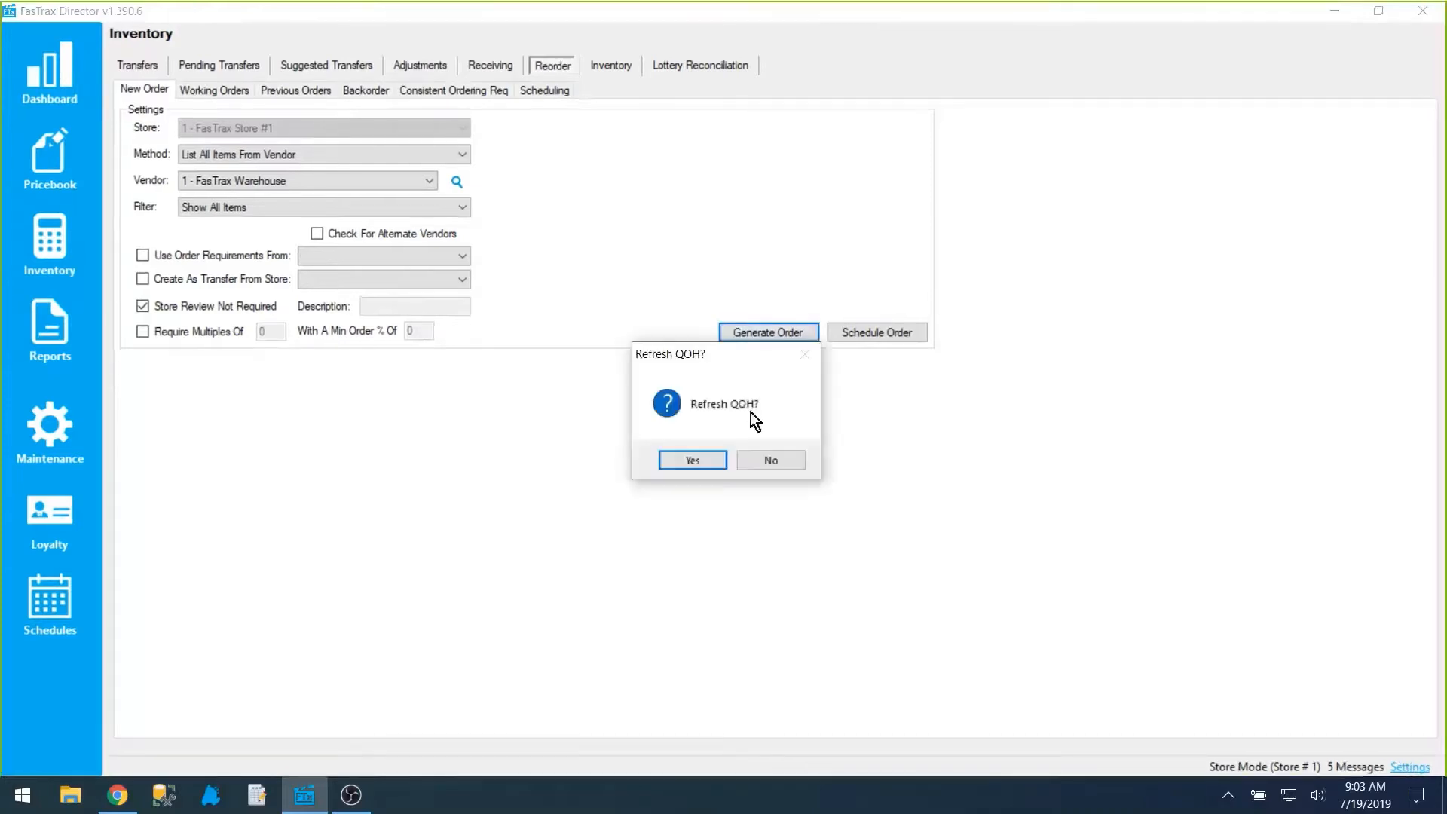
click(770, 458)
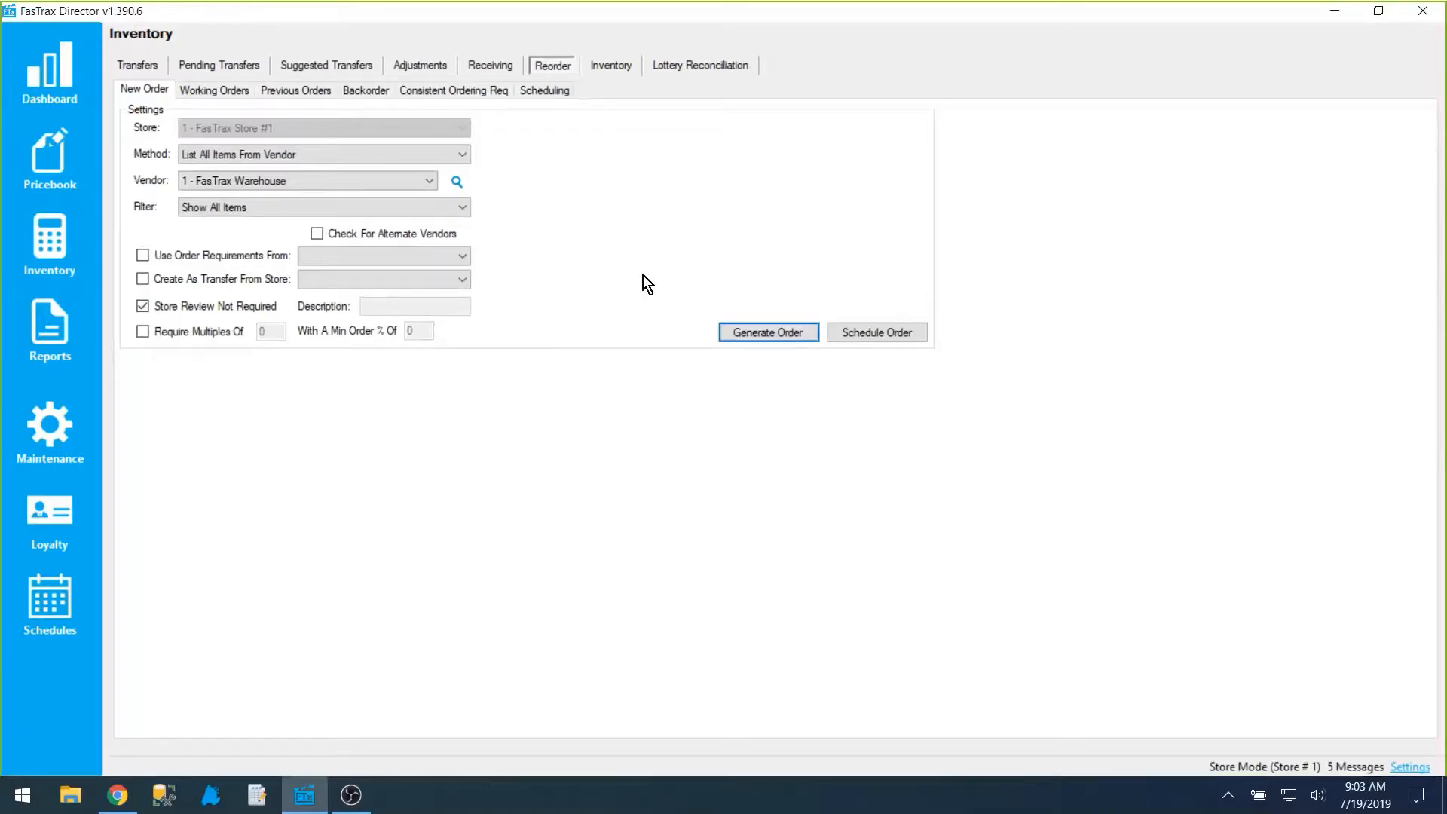
key(alt+Tab)
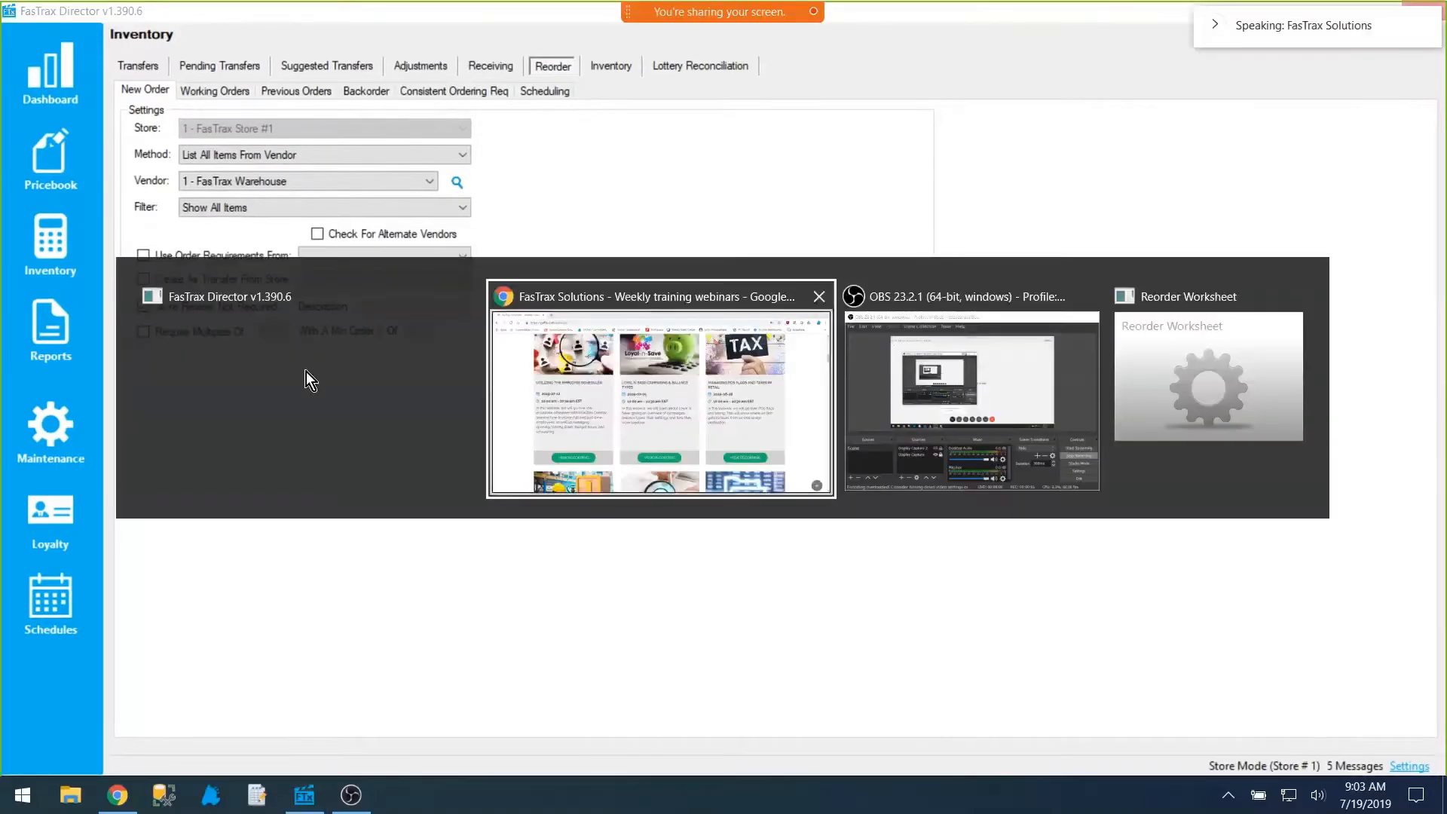
click(306, 372)
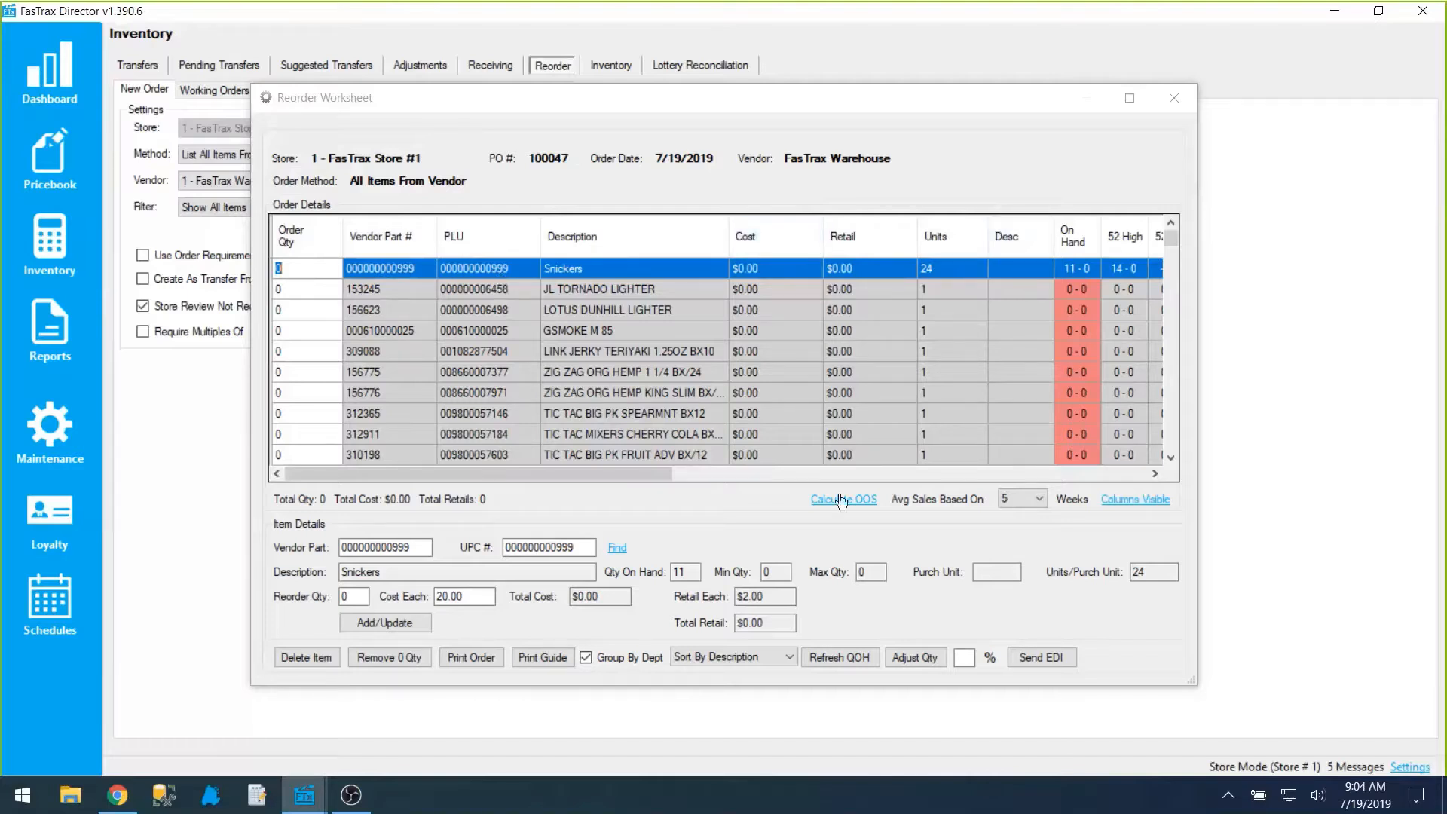
Step: Examine the worksheet's on-hand, 52-week high and low, trend, weekly sales, alternate vendor and suggested quantity columns
drag(644, 472, 749, 477)
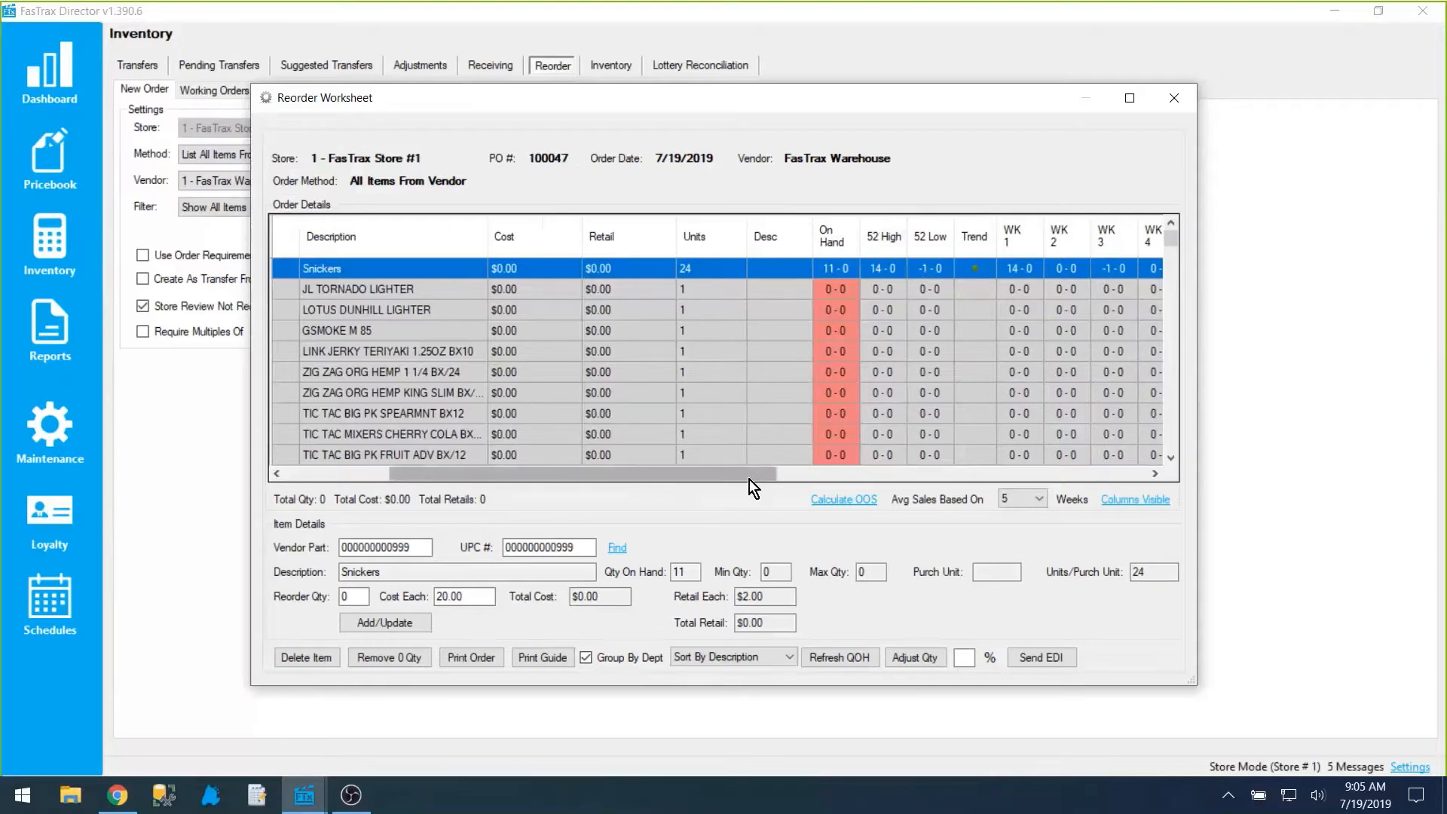
drag(749, 479, 884, 462)
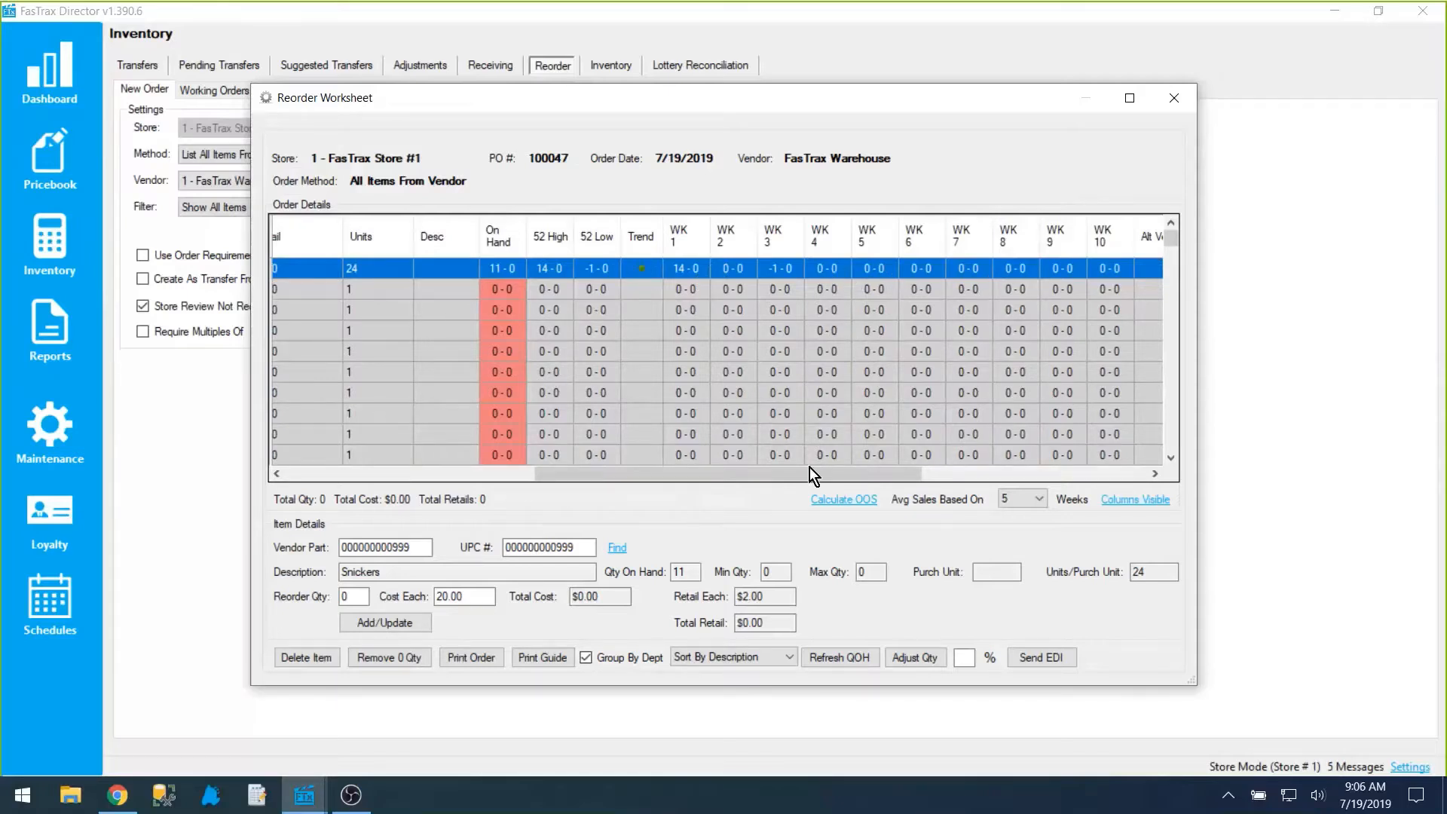
drag(809, 473, 923, 482)
drag(865, 295, 865, 275)
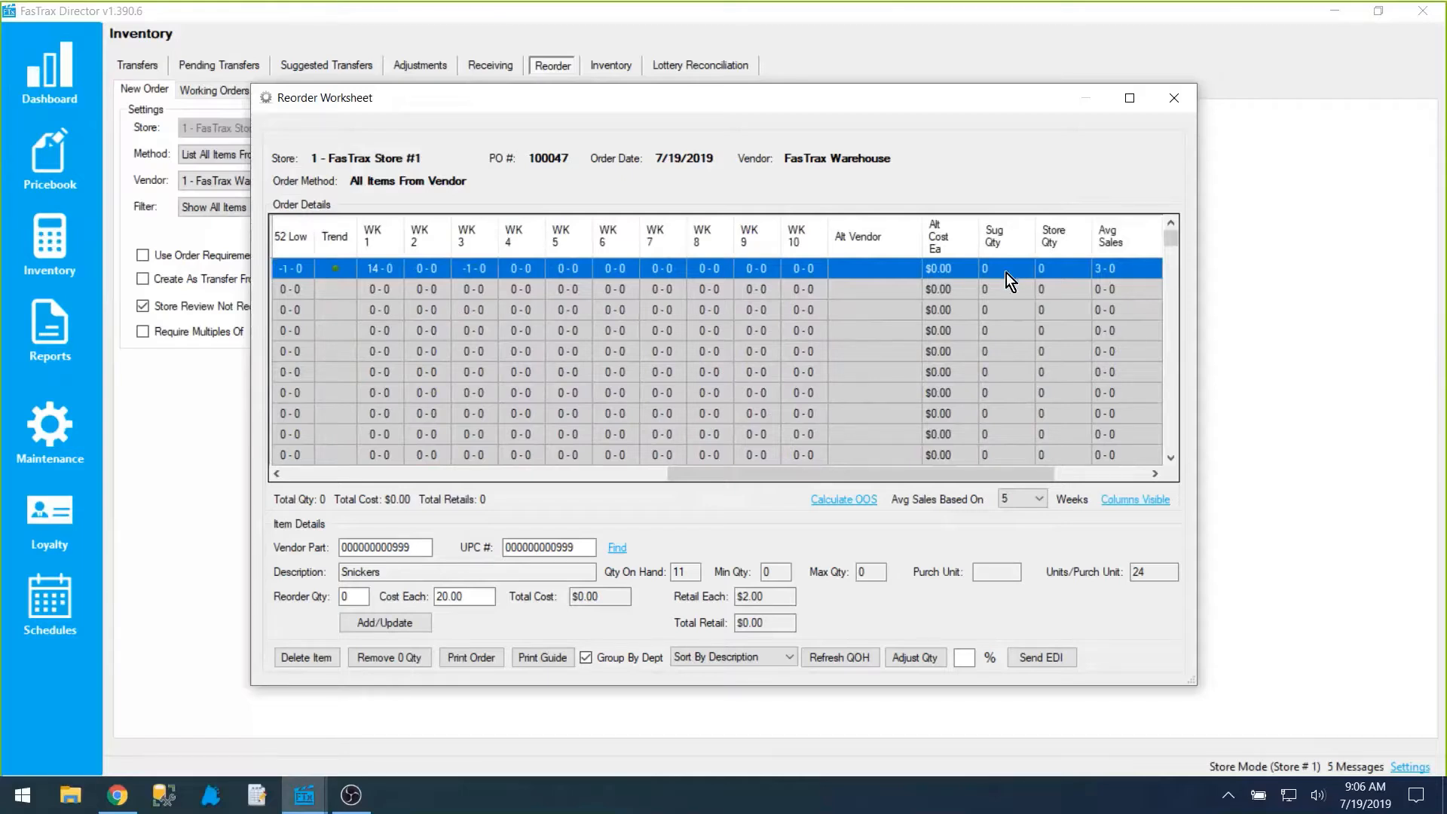
drag(983, 475, 409, 486)
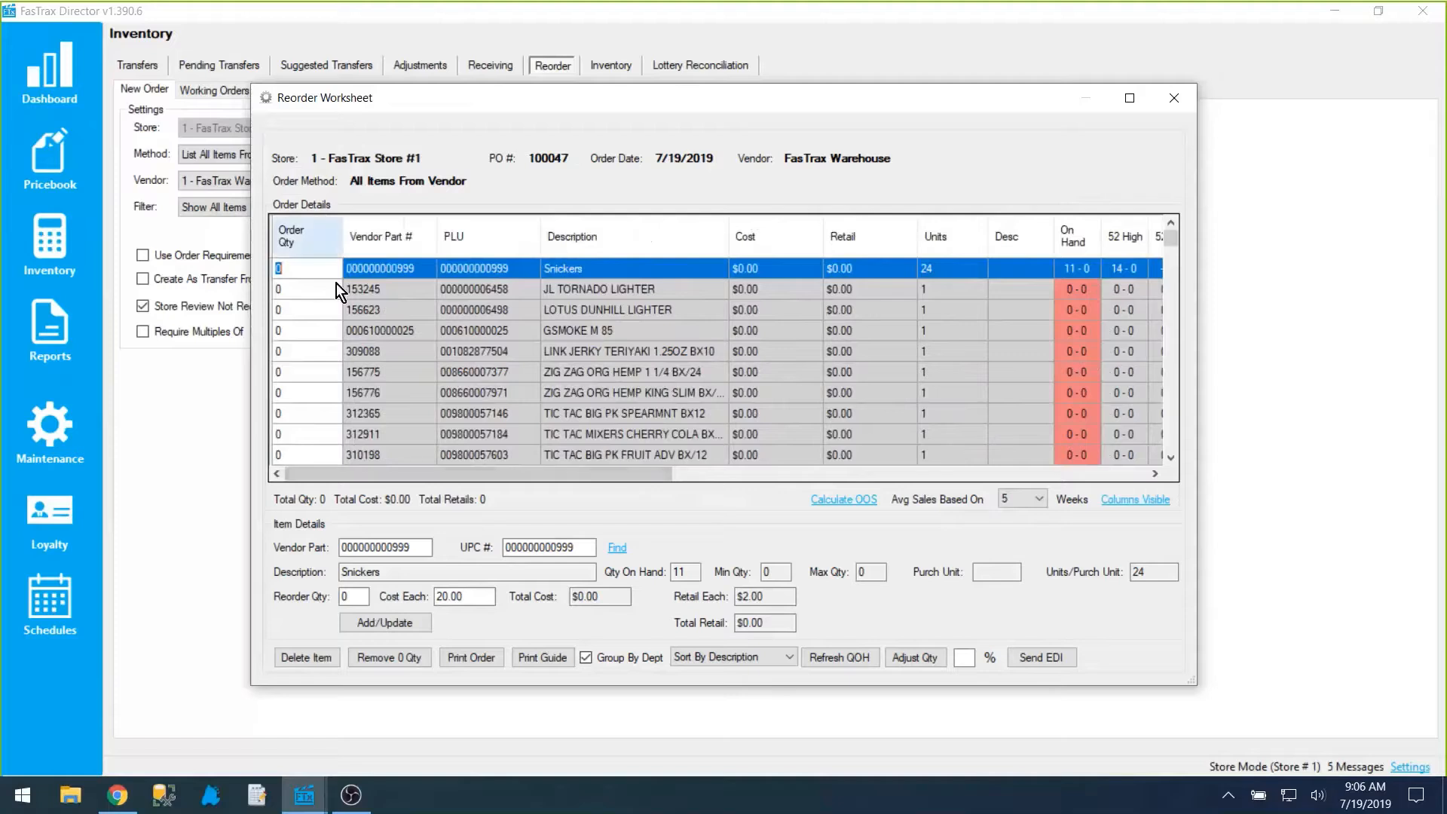
Step: Review the order quantity, store quantity, average sales, New, system quantity, department and OOS days columns, and close the worksheet
click(296, 269)
drag(564, 478, 870, 478)
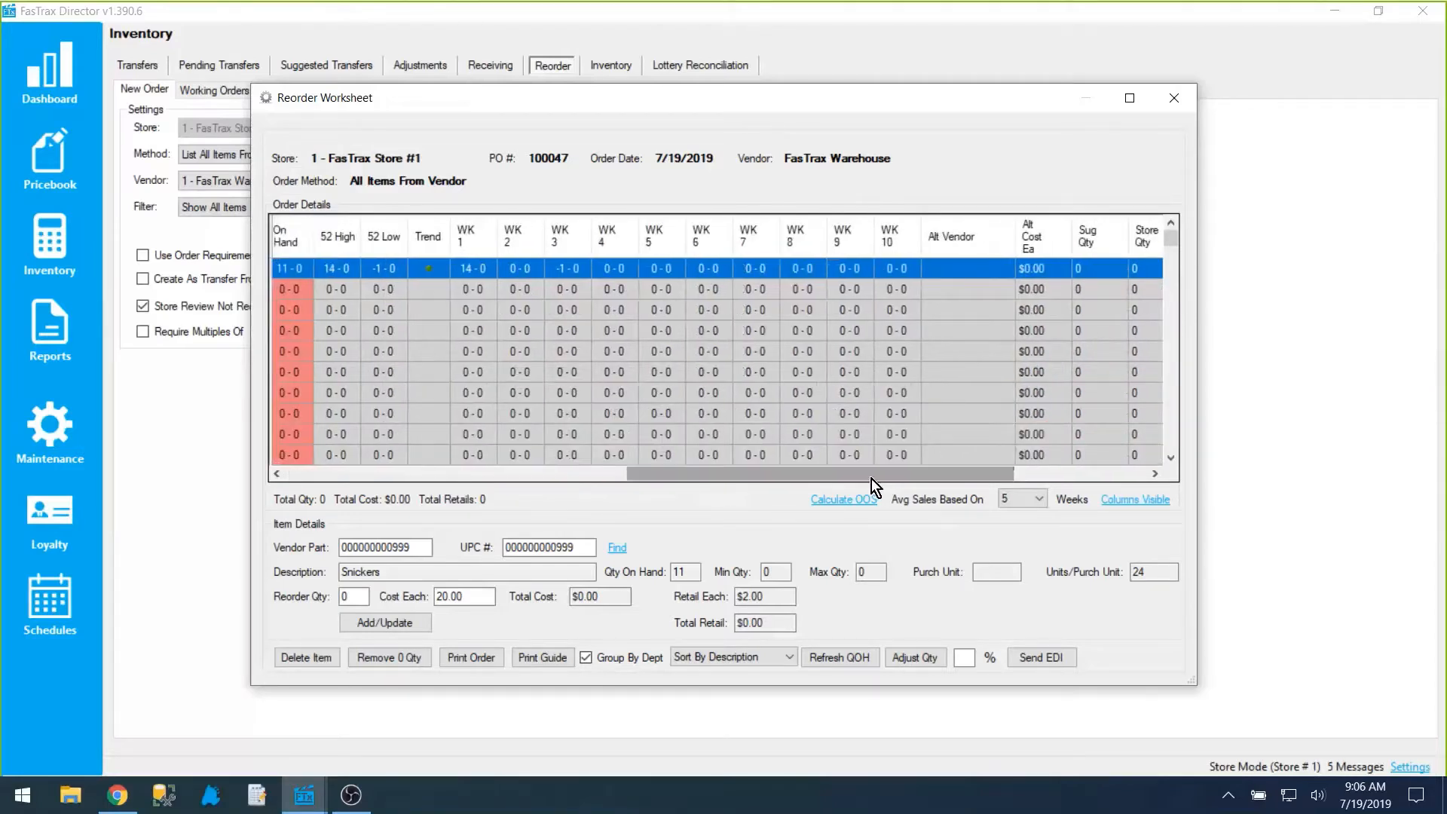
drag(862, 479, 871, 478)
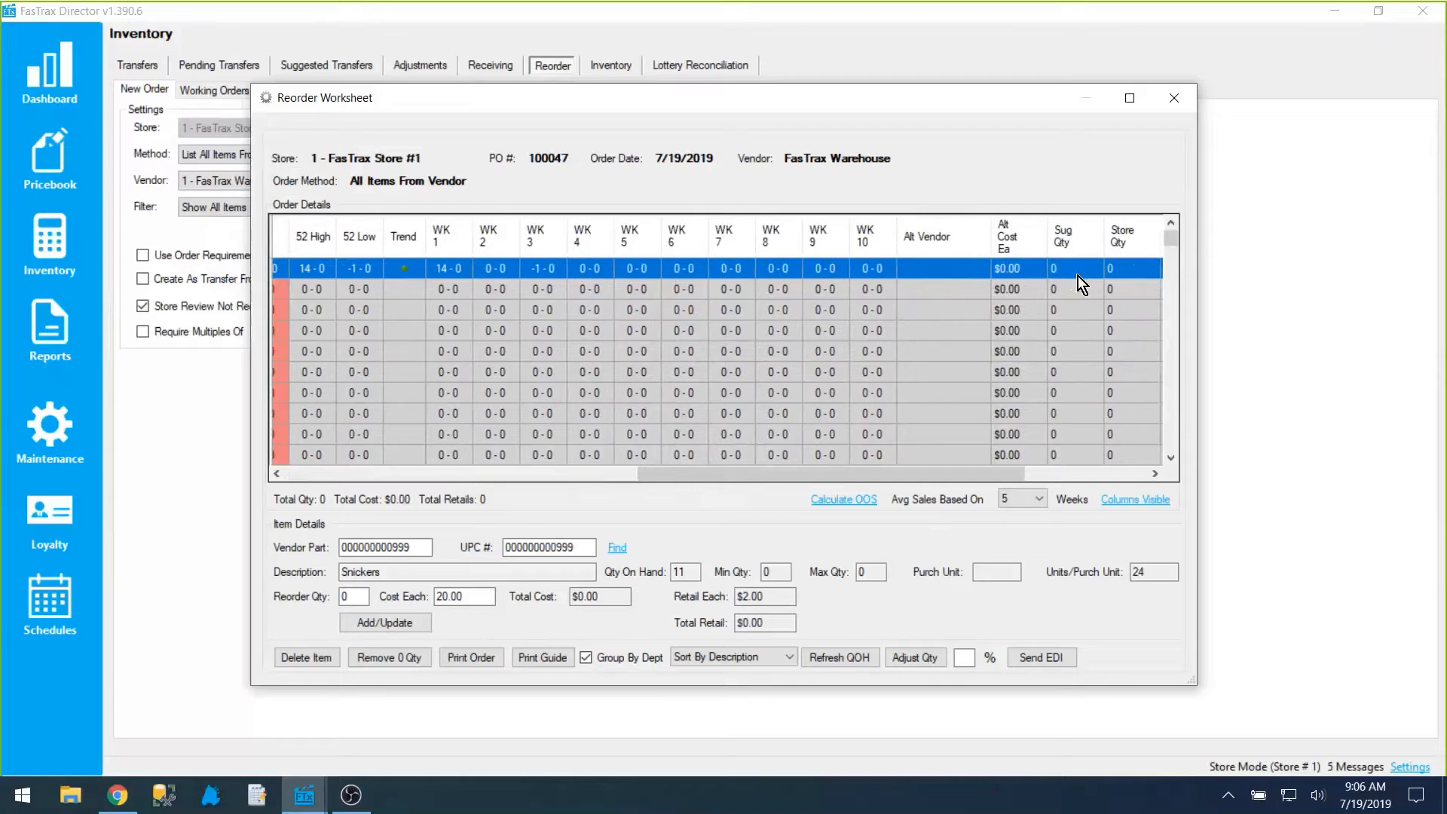
drag(1008, 478, 1054, 476)
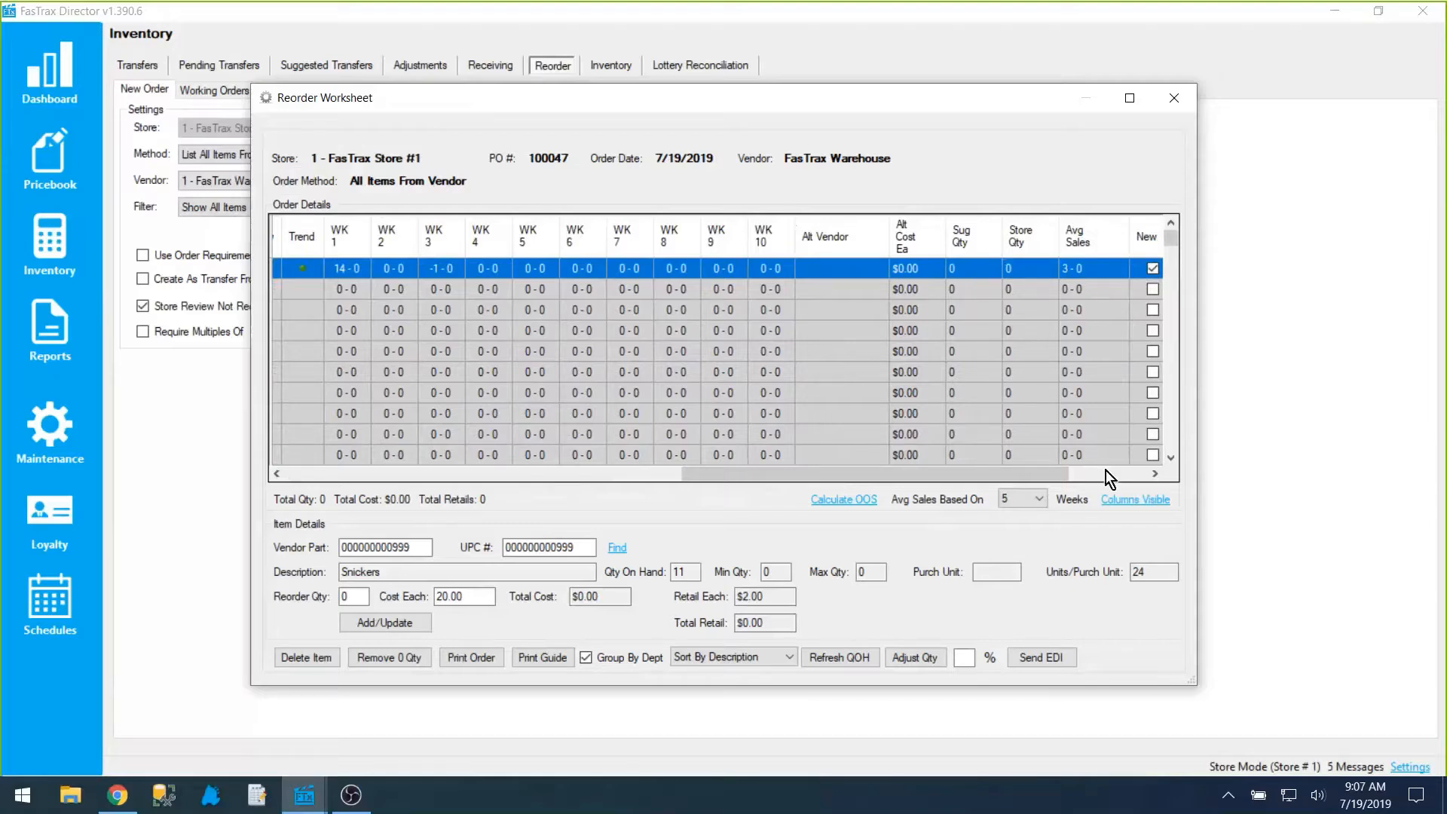
drag(1034, 476, 1056, 475)
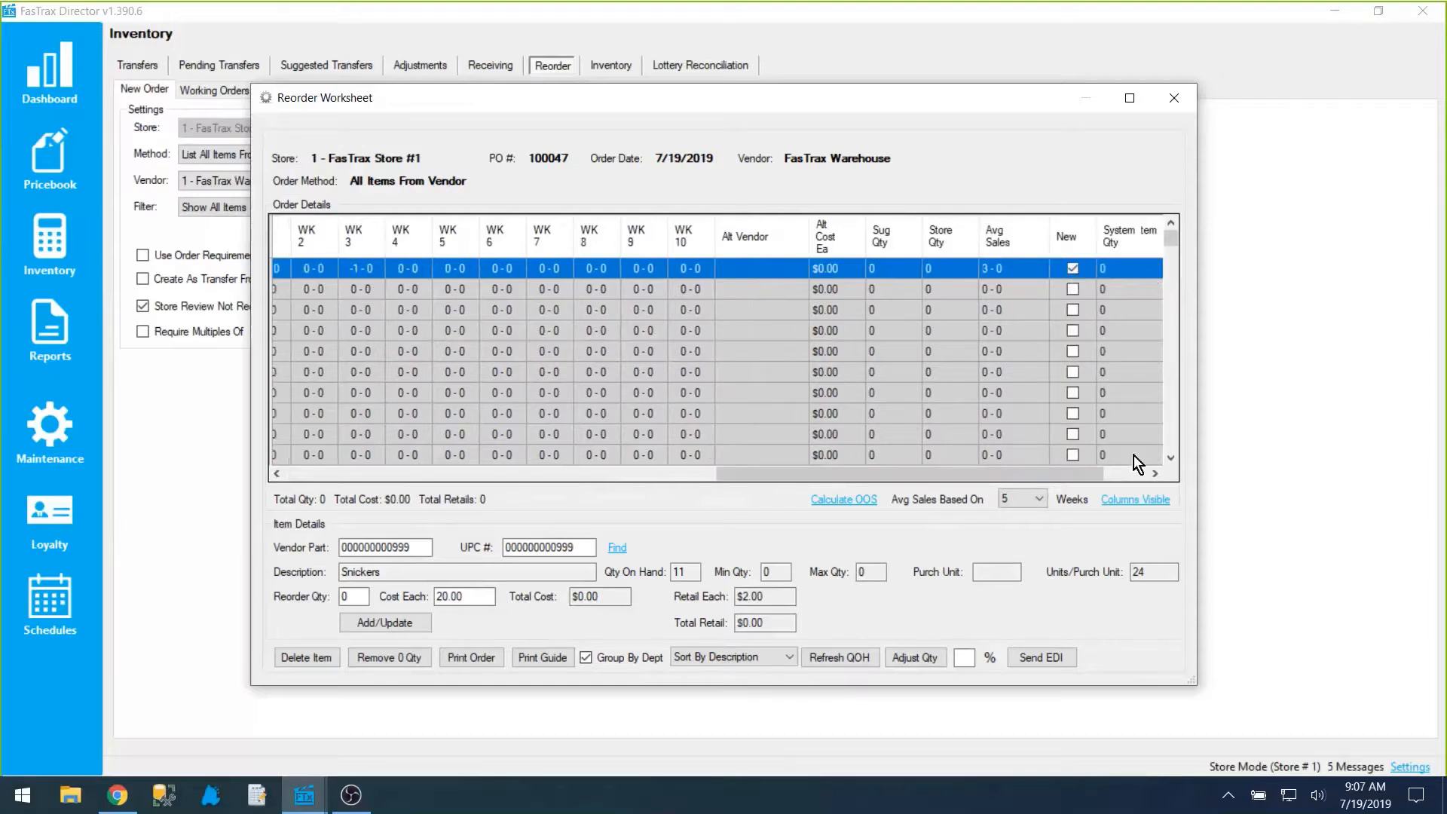
drag(1065, 474, 1103, 472)
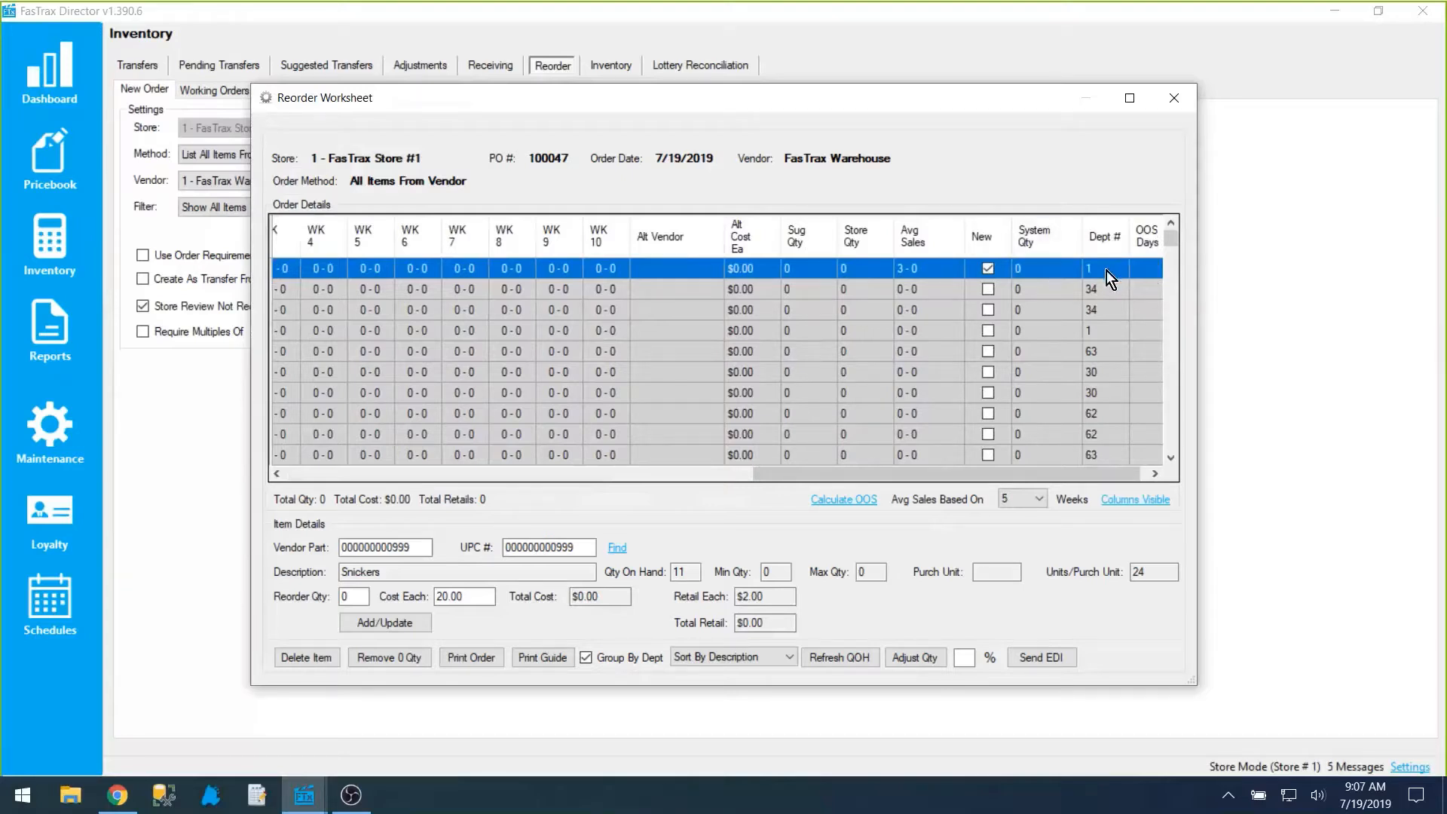
drag(1049, 468, 1058, 468)
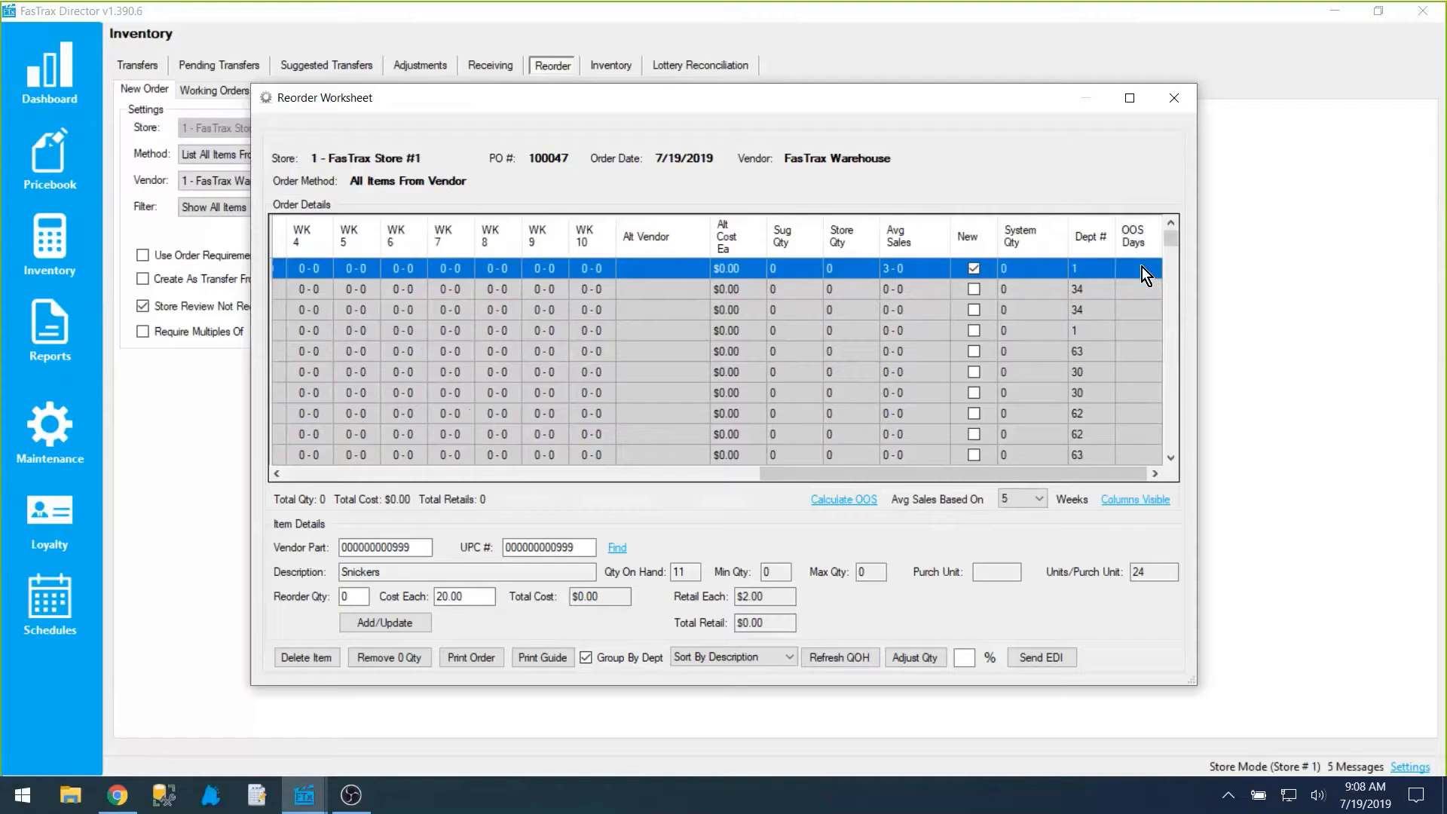
click(1177, 100)
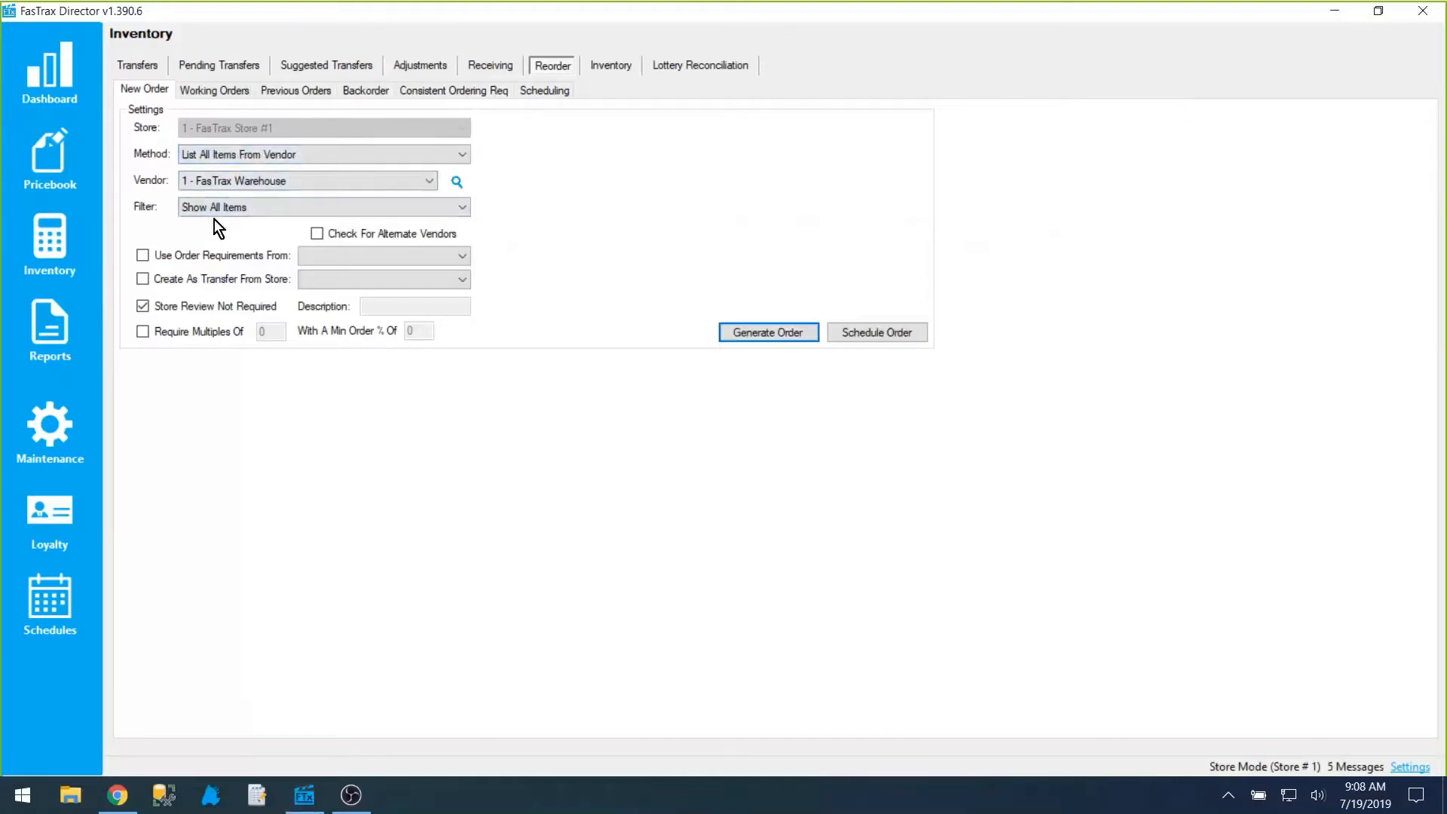
Step: Generate a FasTrax Warehouse order with the method Reorder Using A Blank Order Form, without refreshing QOH
click(298, 154)
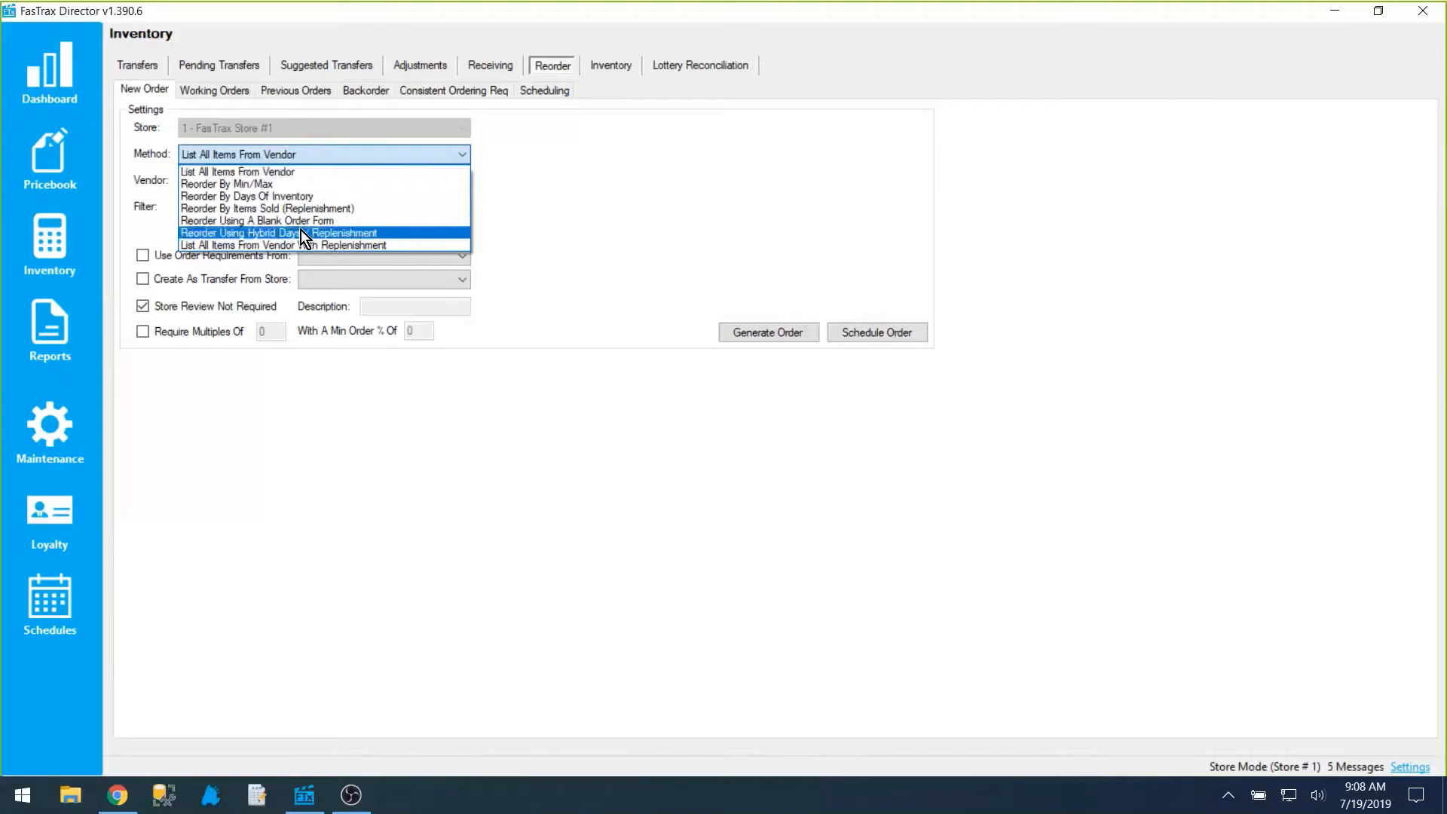
click(293, 220)
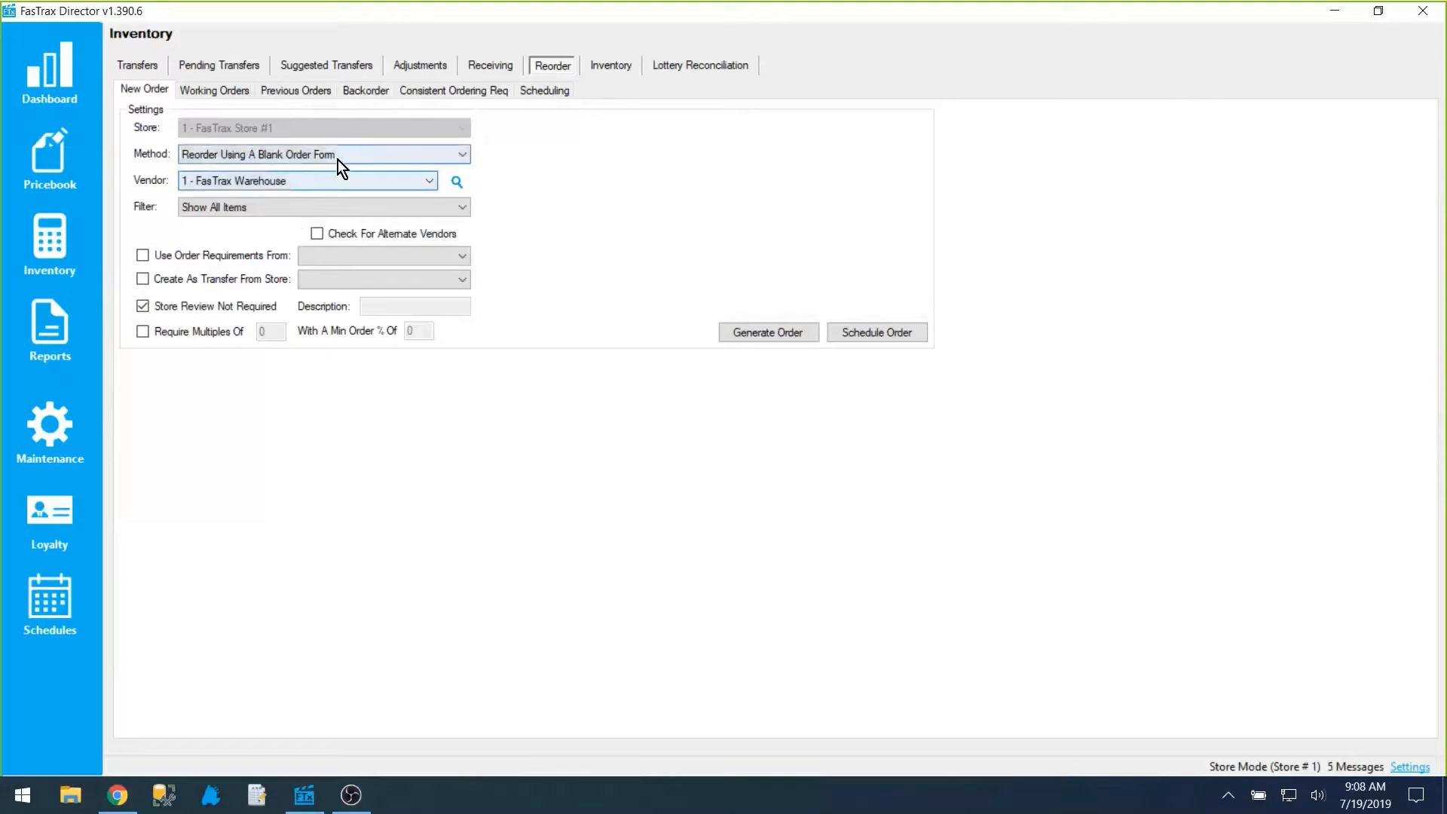
click(784, 336)
click(779, 462)
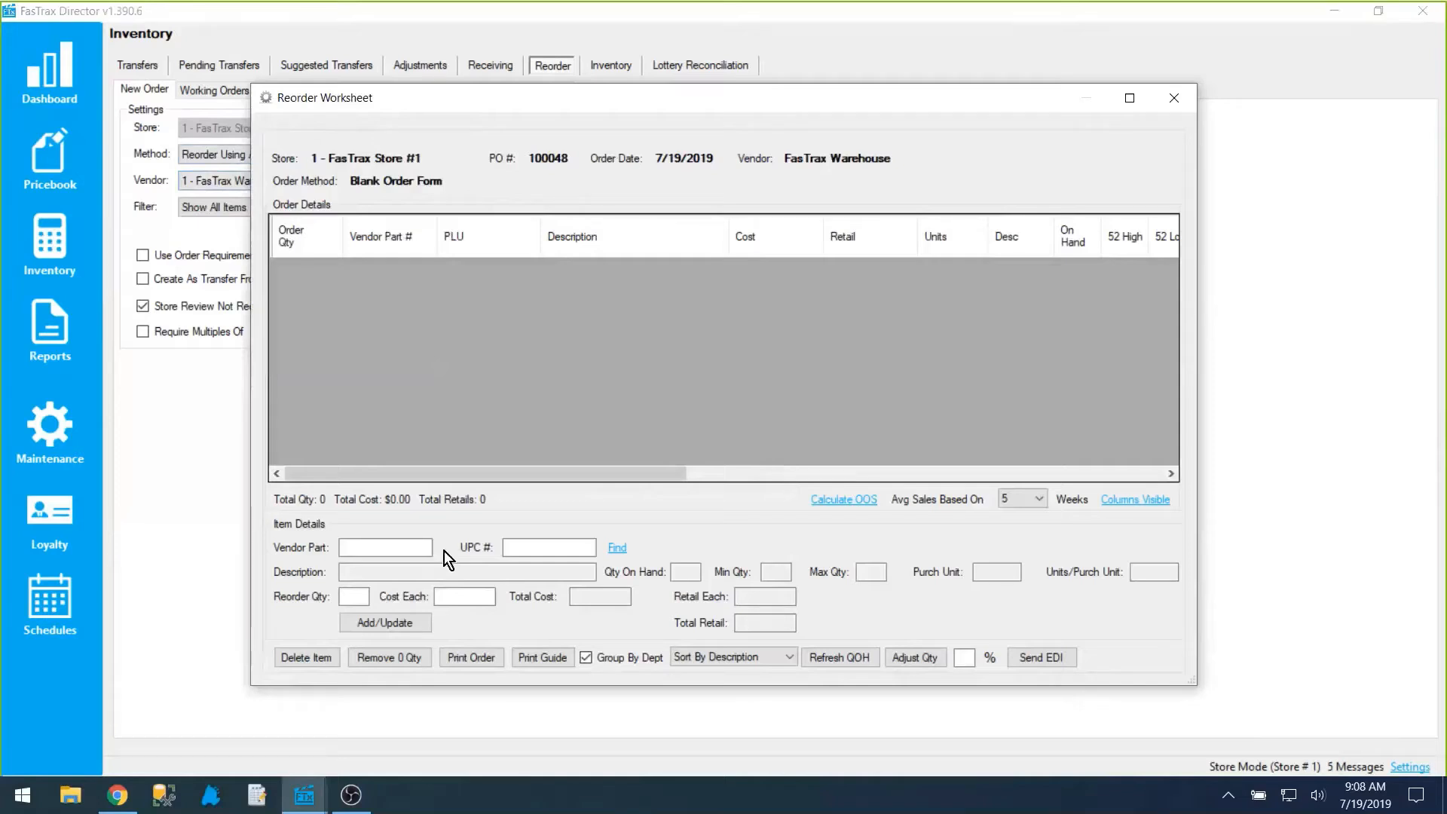
Step: Search for items whose description contains "marl" to fill the blank order form
click(383, 547)
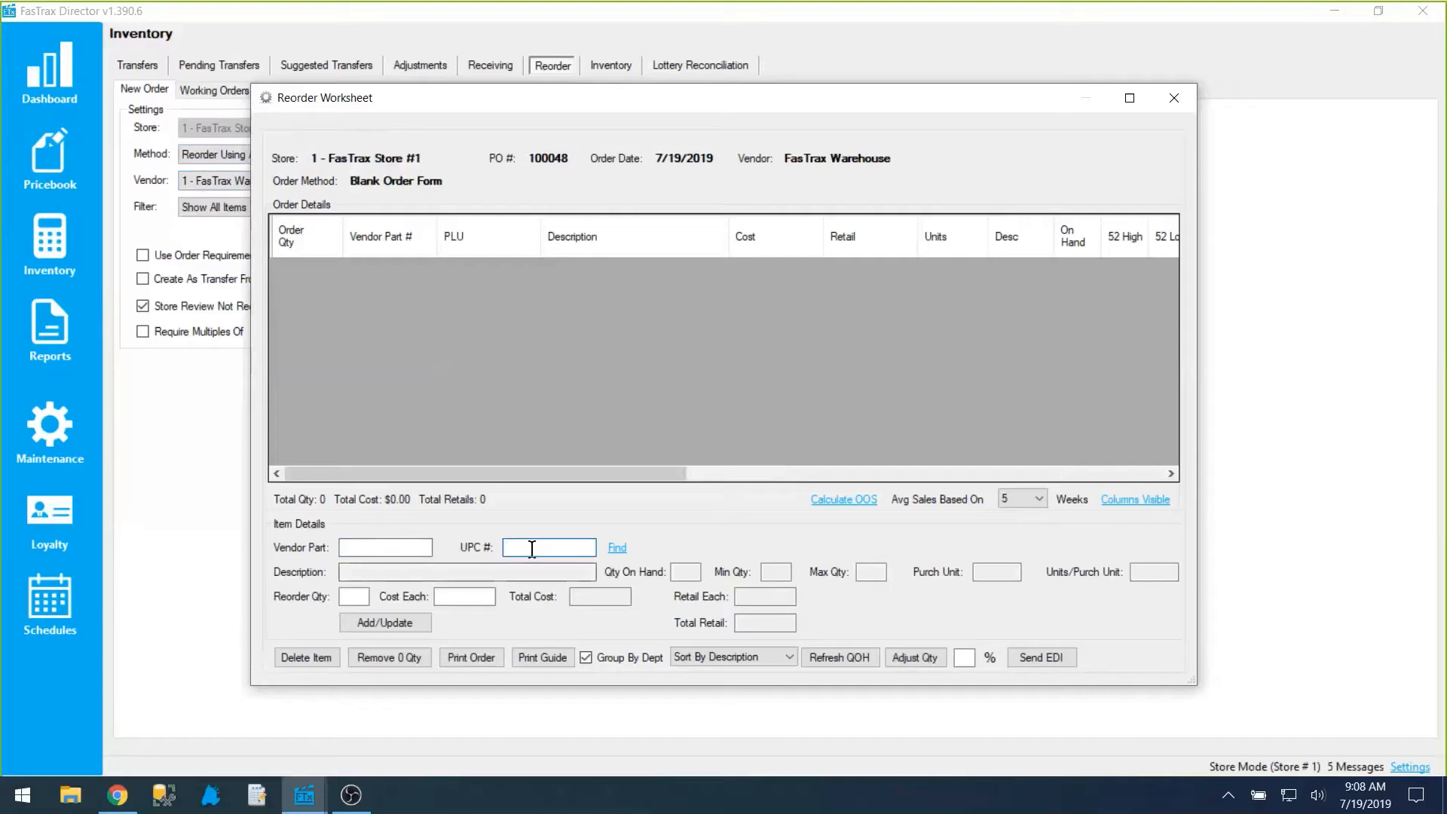
click(617, 548)
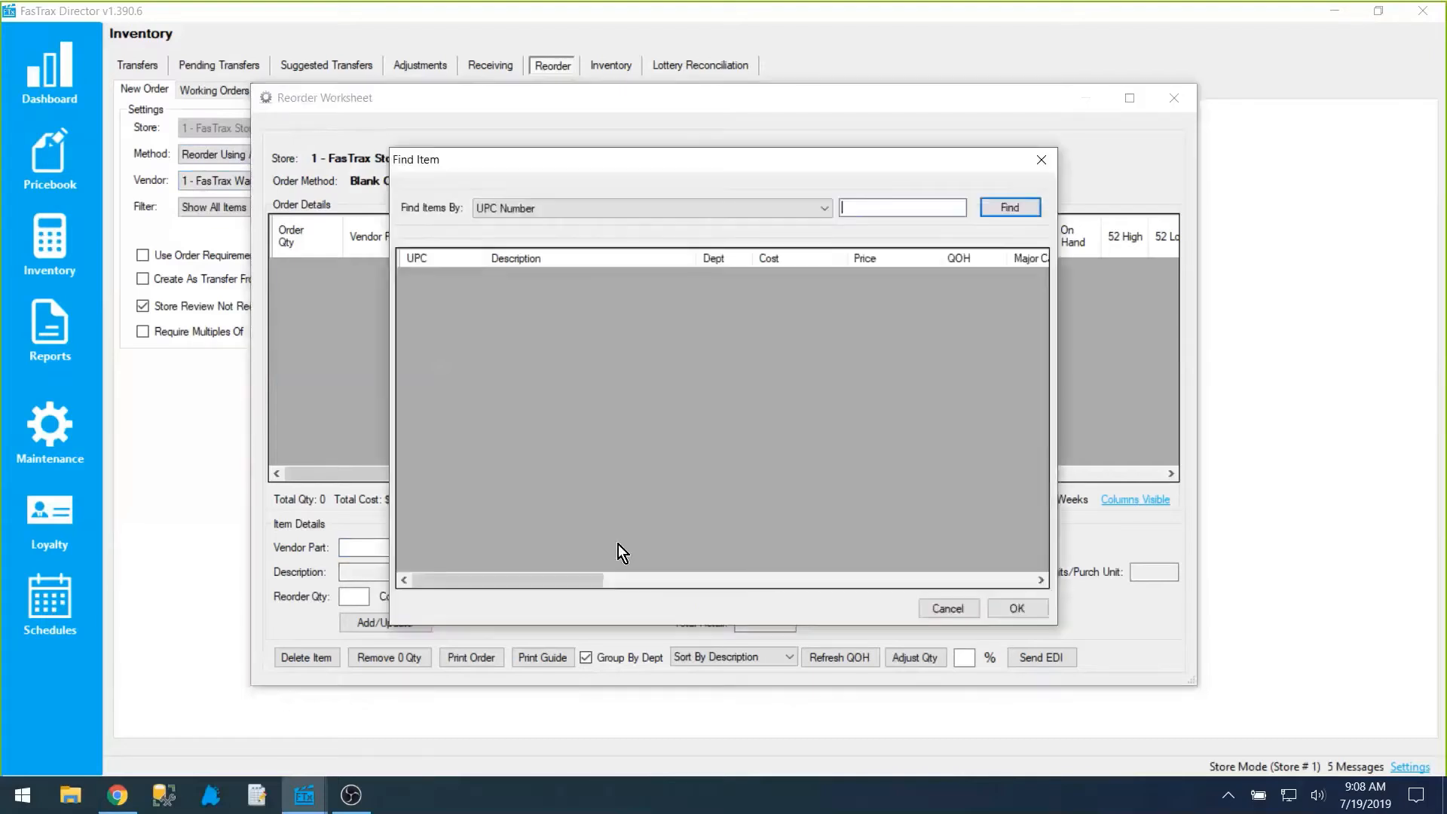
click(553, 214)
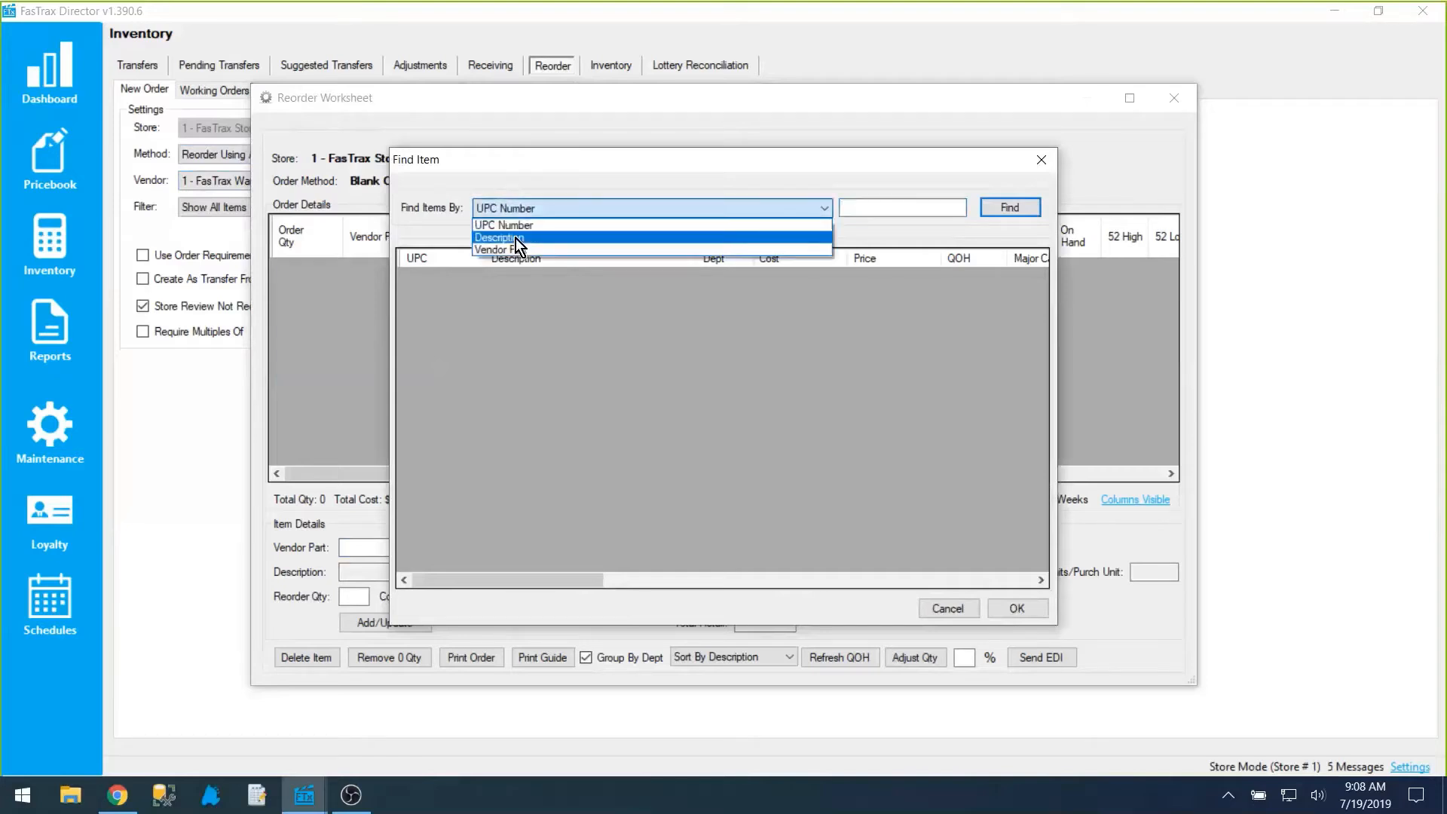
click(516, 238)
text(marl)
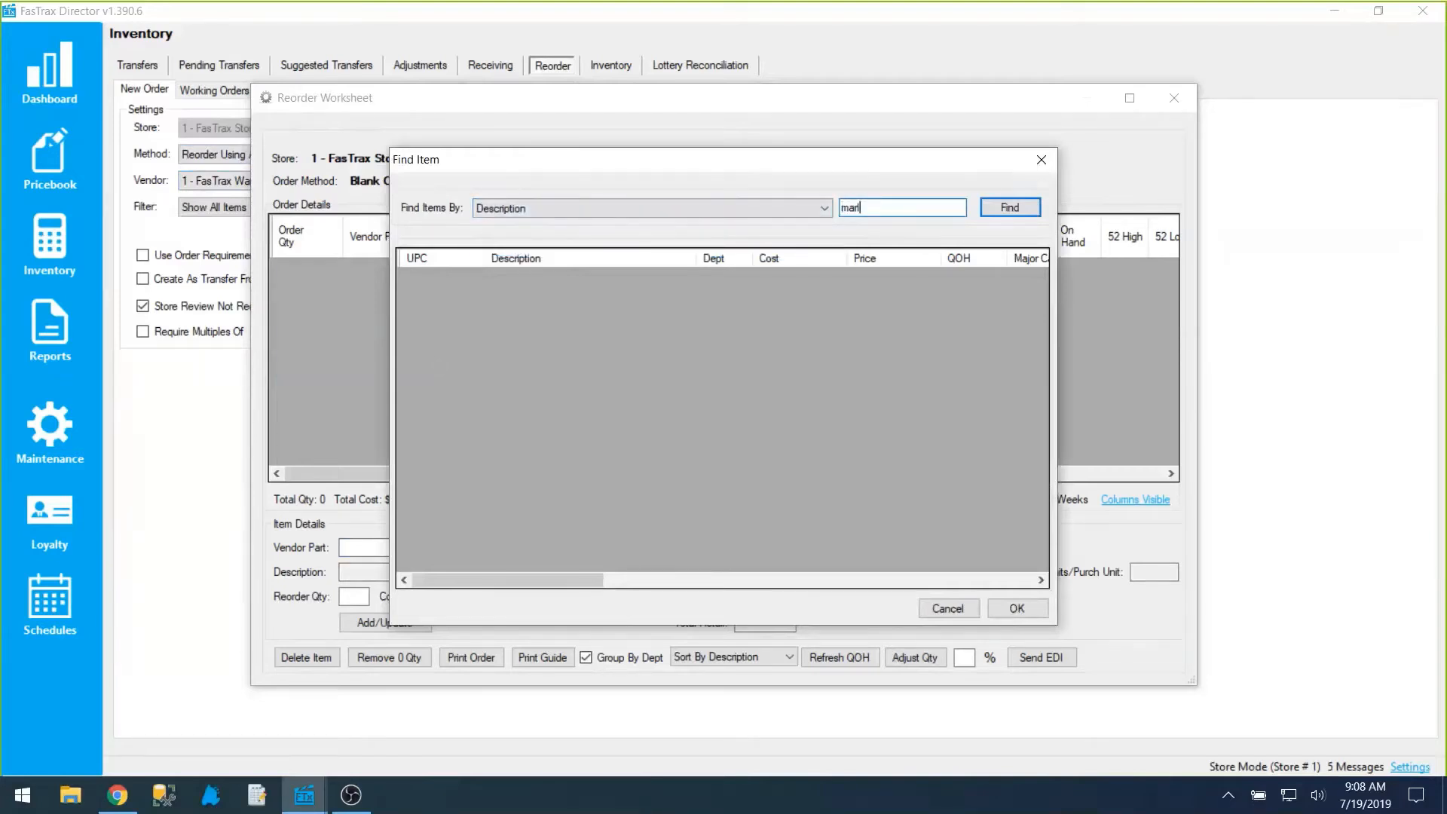
key(Return)
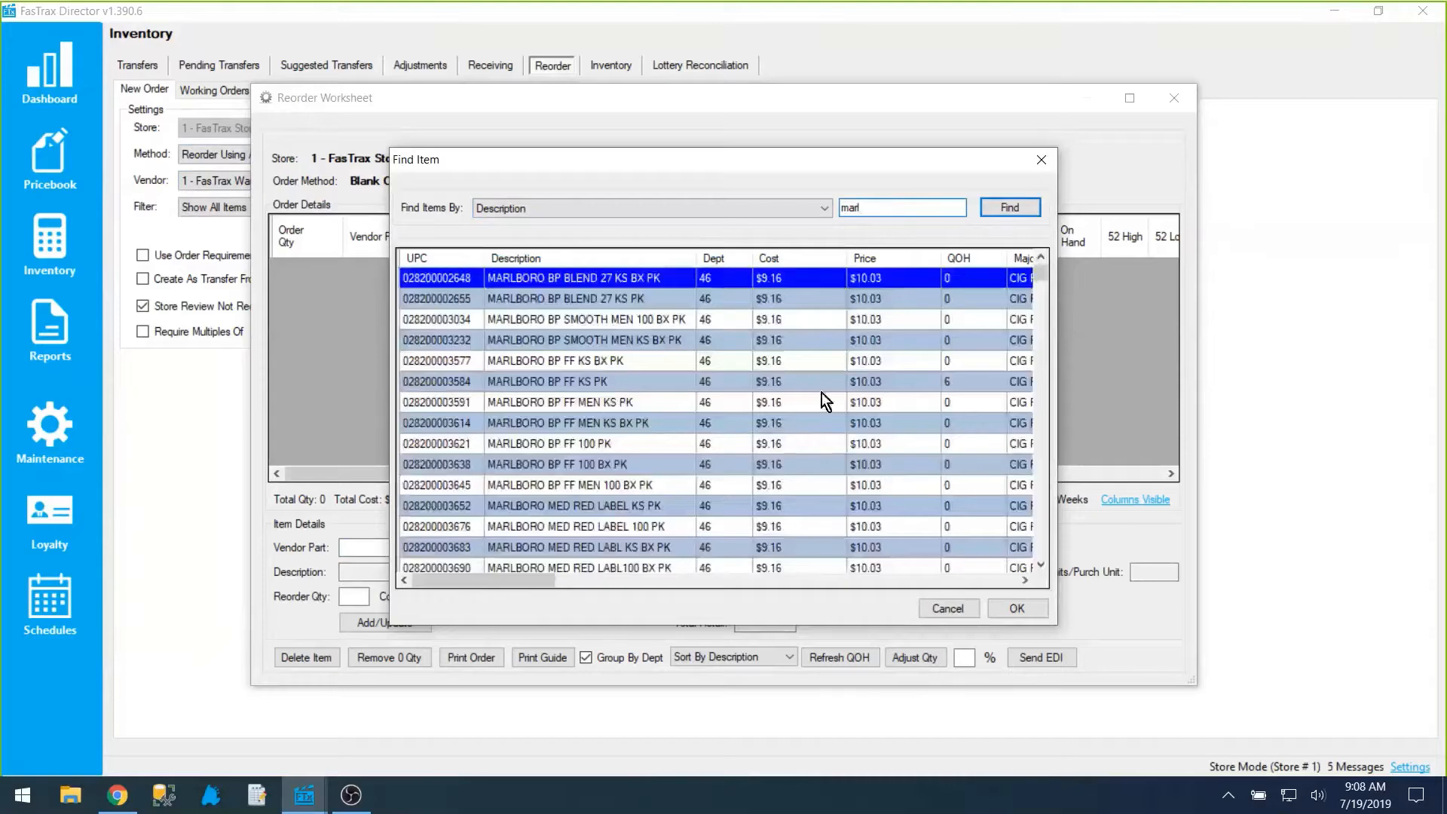
Step: Choose MARLBORO BP LT 100 CTN from the found items and load it into the item details
scroll(820, 394, down, 3)
scroll(820, 395, down, 10)
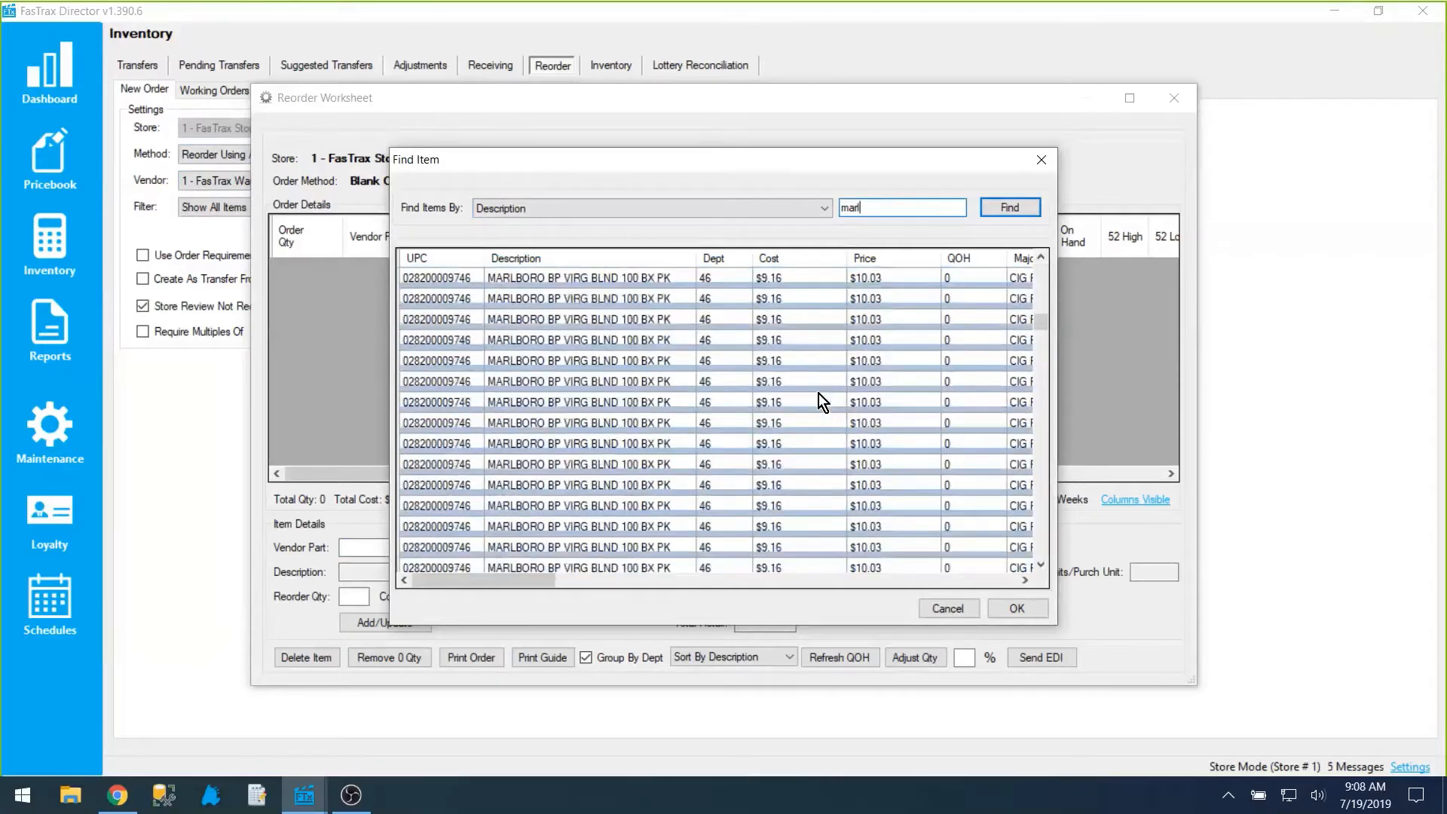
scroll(820, 395, up, 4)
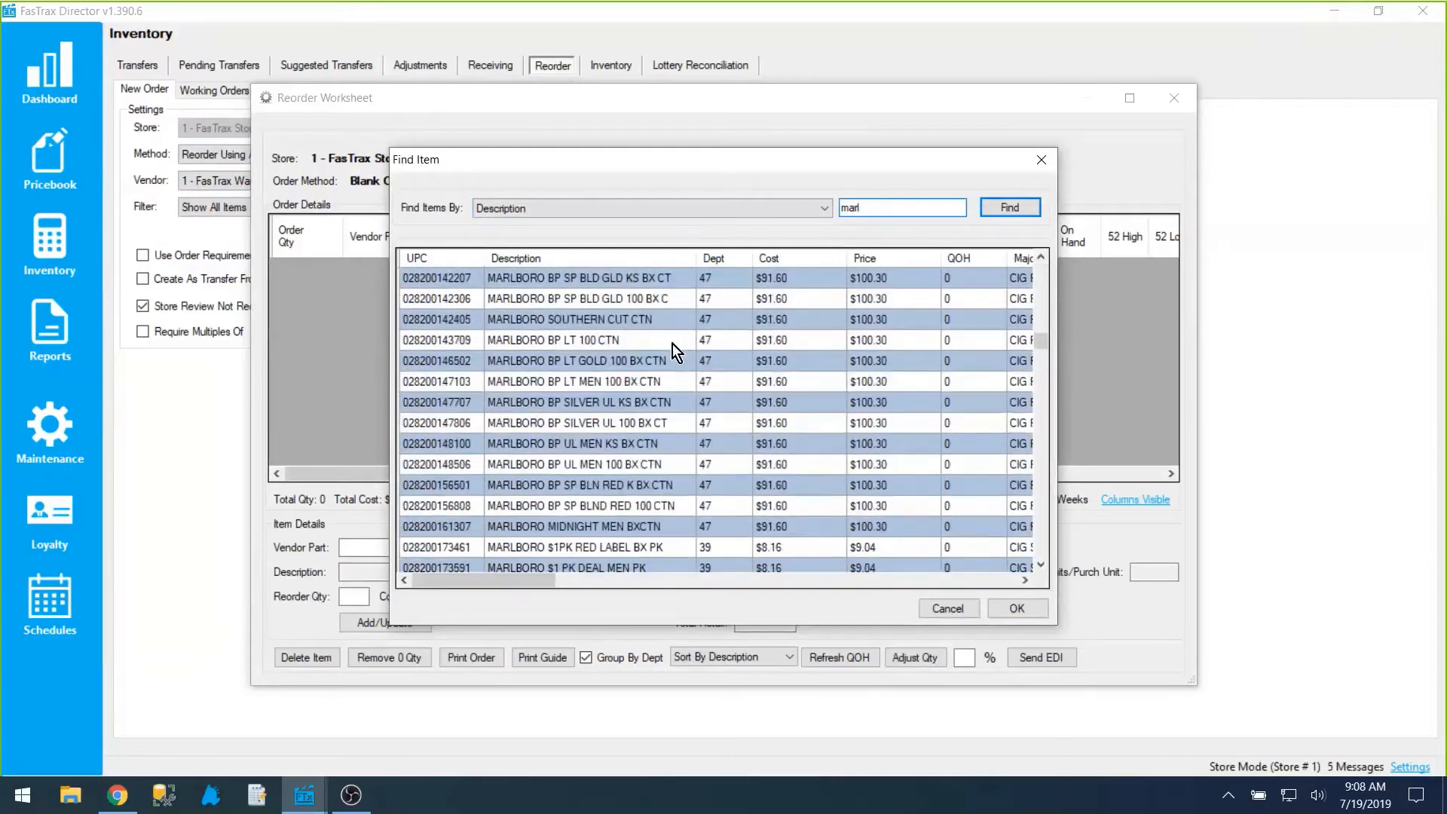
click(672, 340)
click(1016, 608)
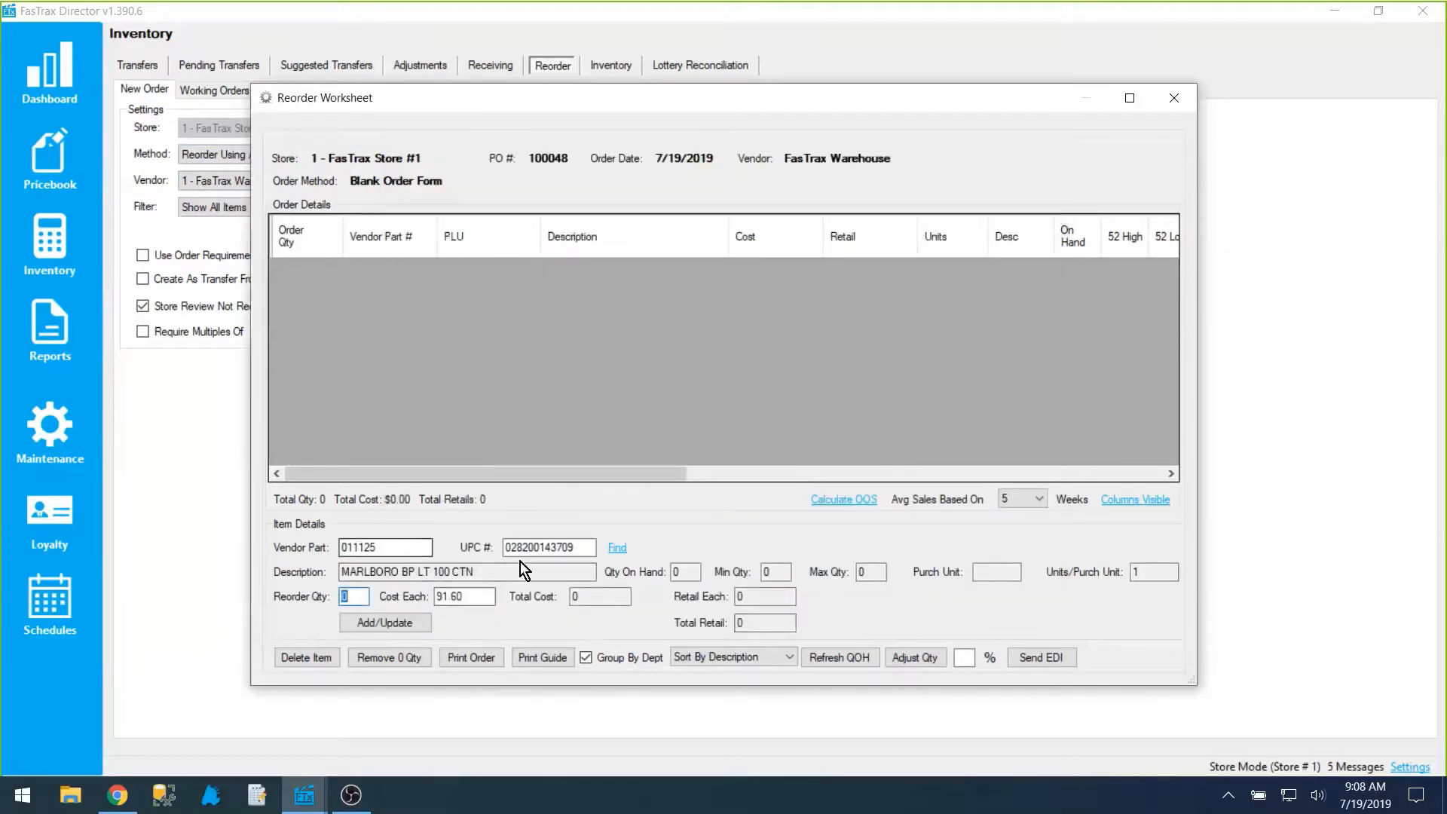
Step: Check the loaded item's part, description and cost, set its reorder quantity to 2 and add it to the order
drag(396, 547, 335, 547)
drag(486, 571, 321, 573)
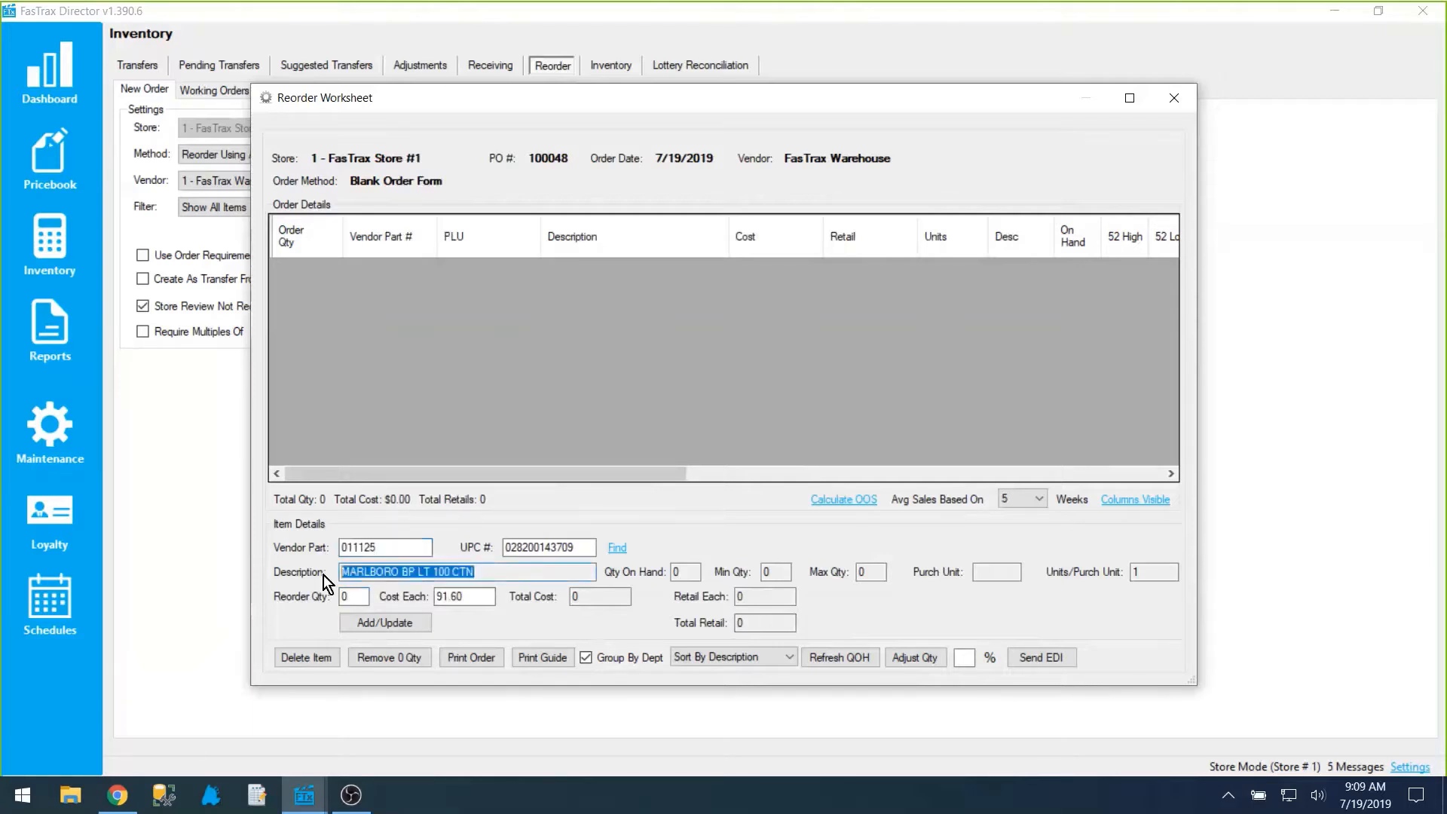
click(345, 596)
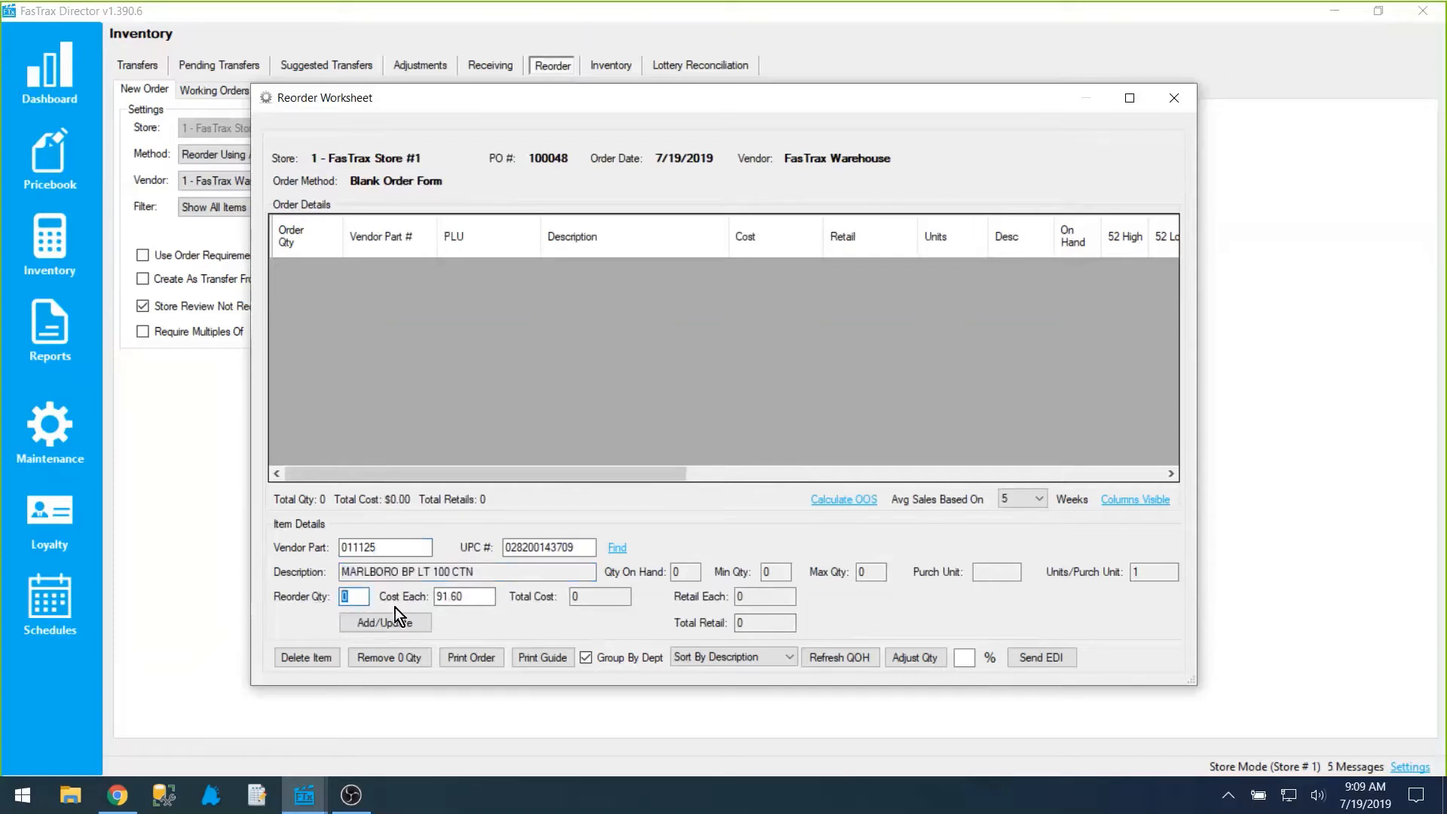
drag(484, 597, 414, 597)
click(353, 596)
text(2)
drag(482, 596, 413, 597)
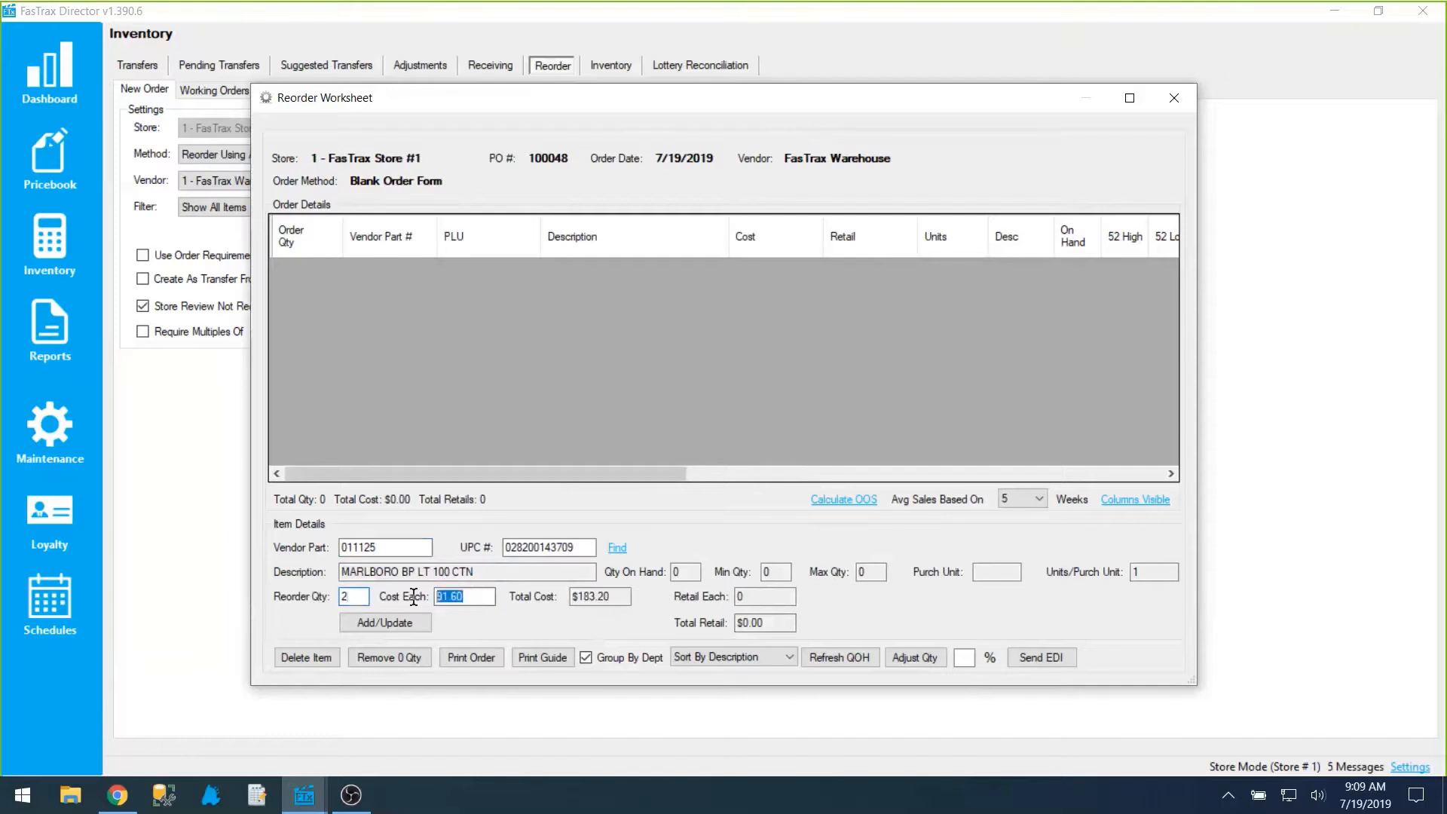
key(shift+Tab)
drag(490, 597, 426, 598)
drag(612, 596, 571, 603)
click(382, 624)
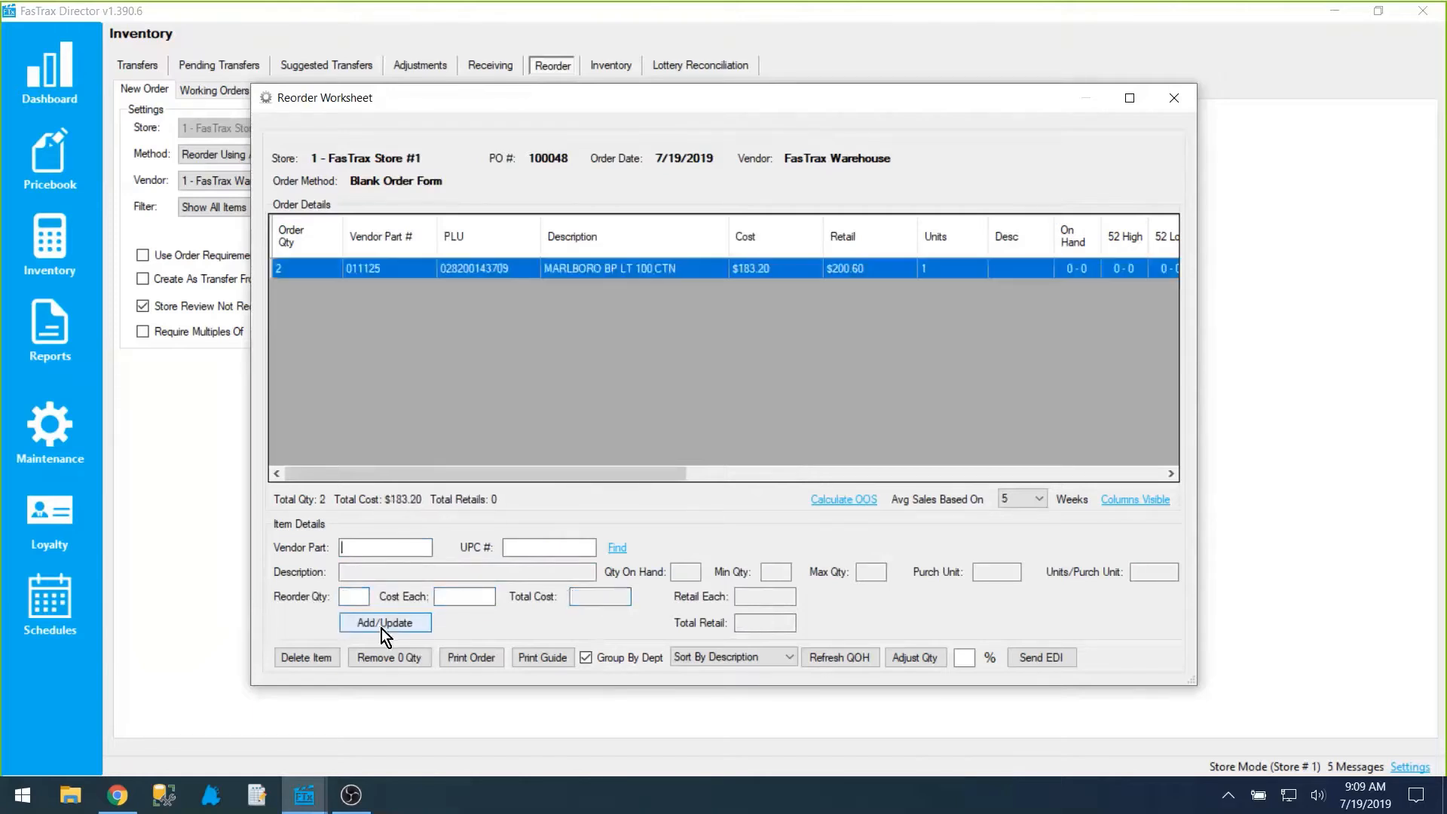
Step: Recall the added Marlboro line to review its quantity and cost, and close the reorder worksheet
click(350, 267)
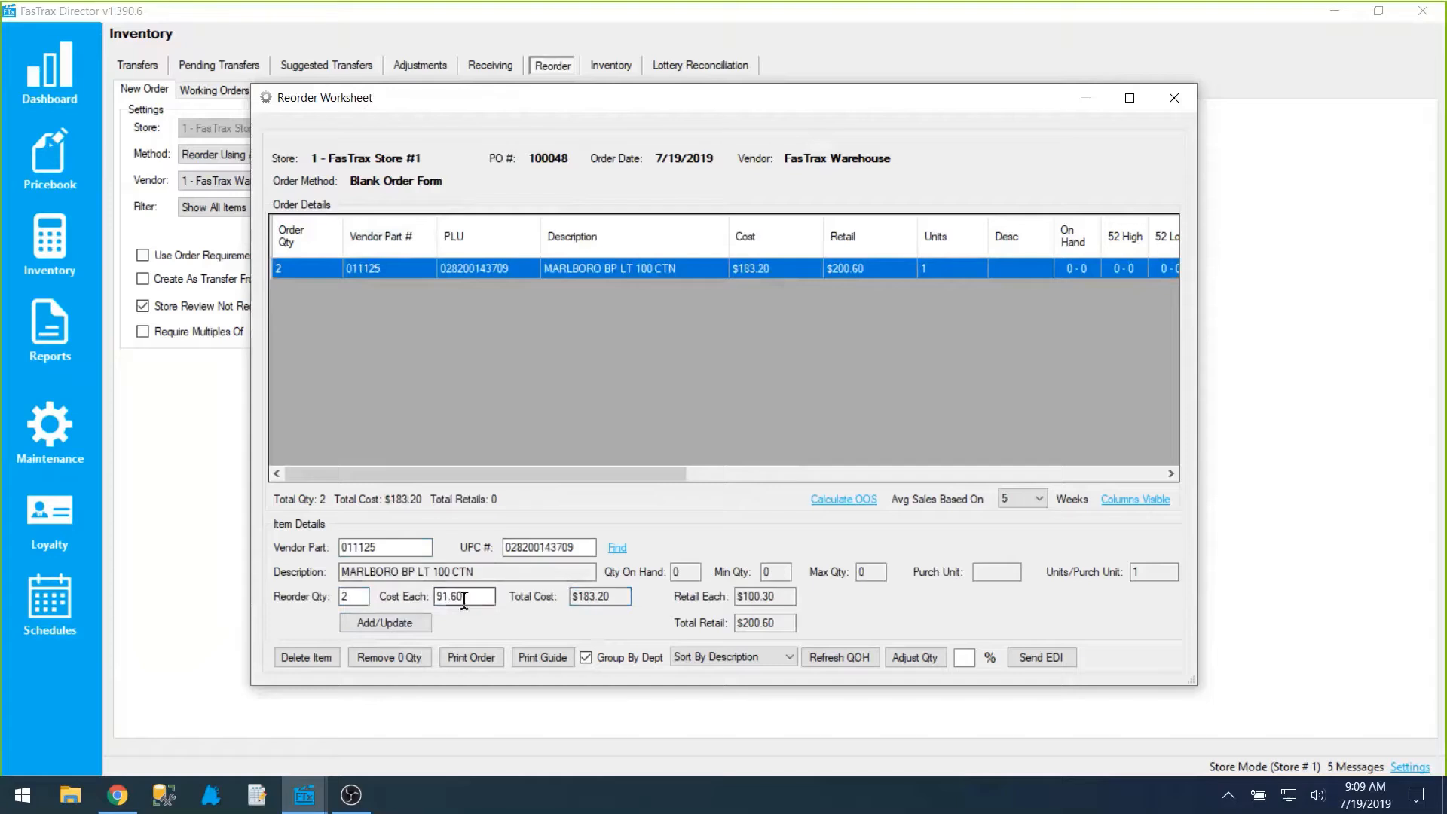
drag(464, 598, 317, 596)
click(1176, 99)
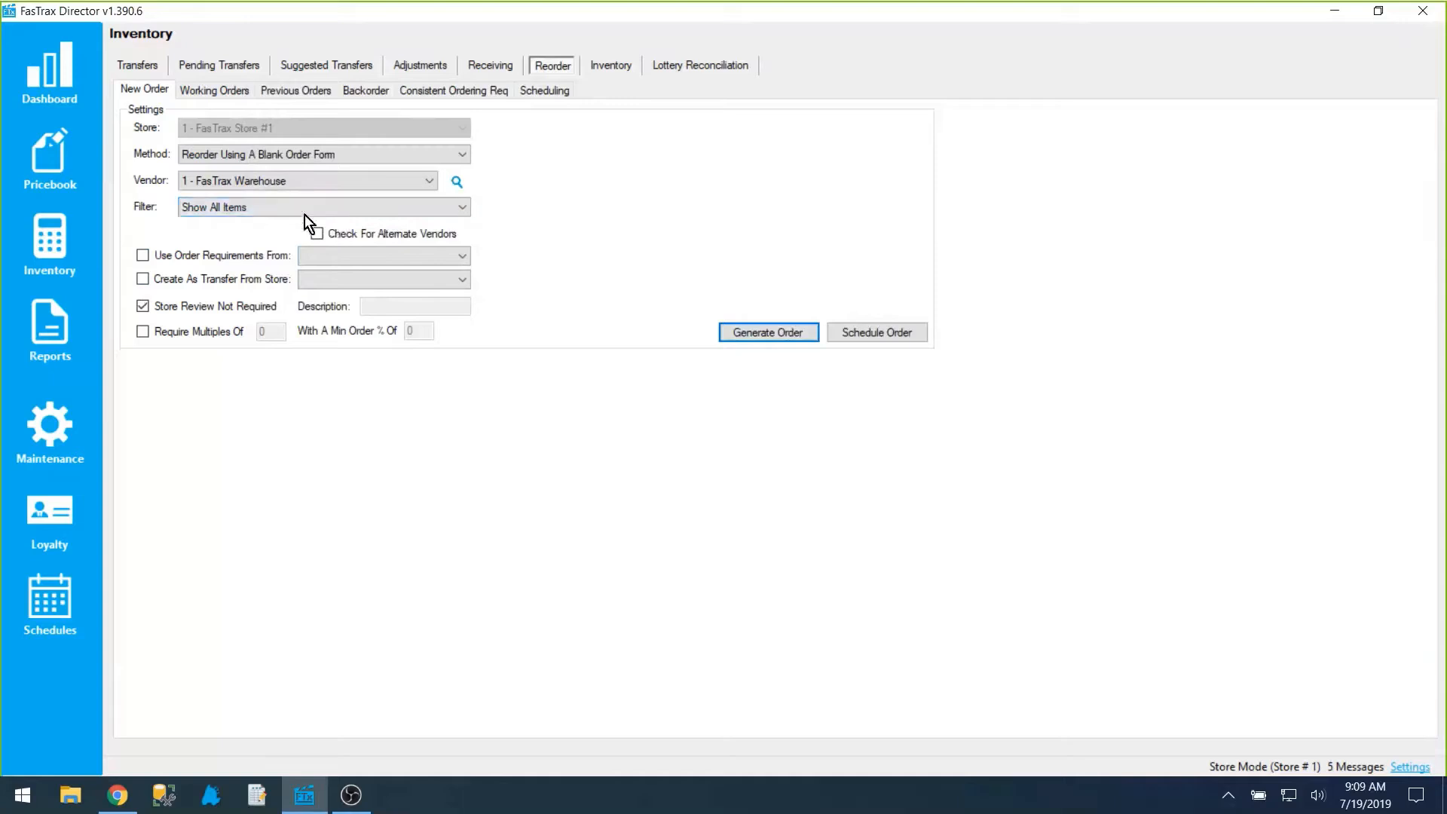
click(274, 206)
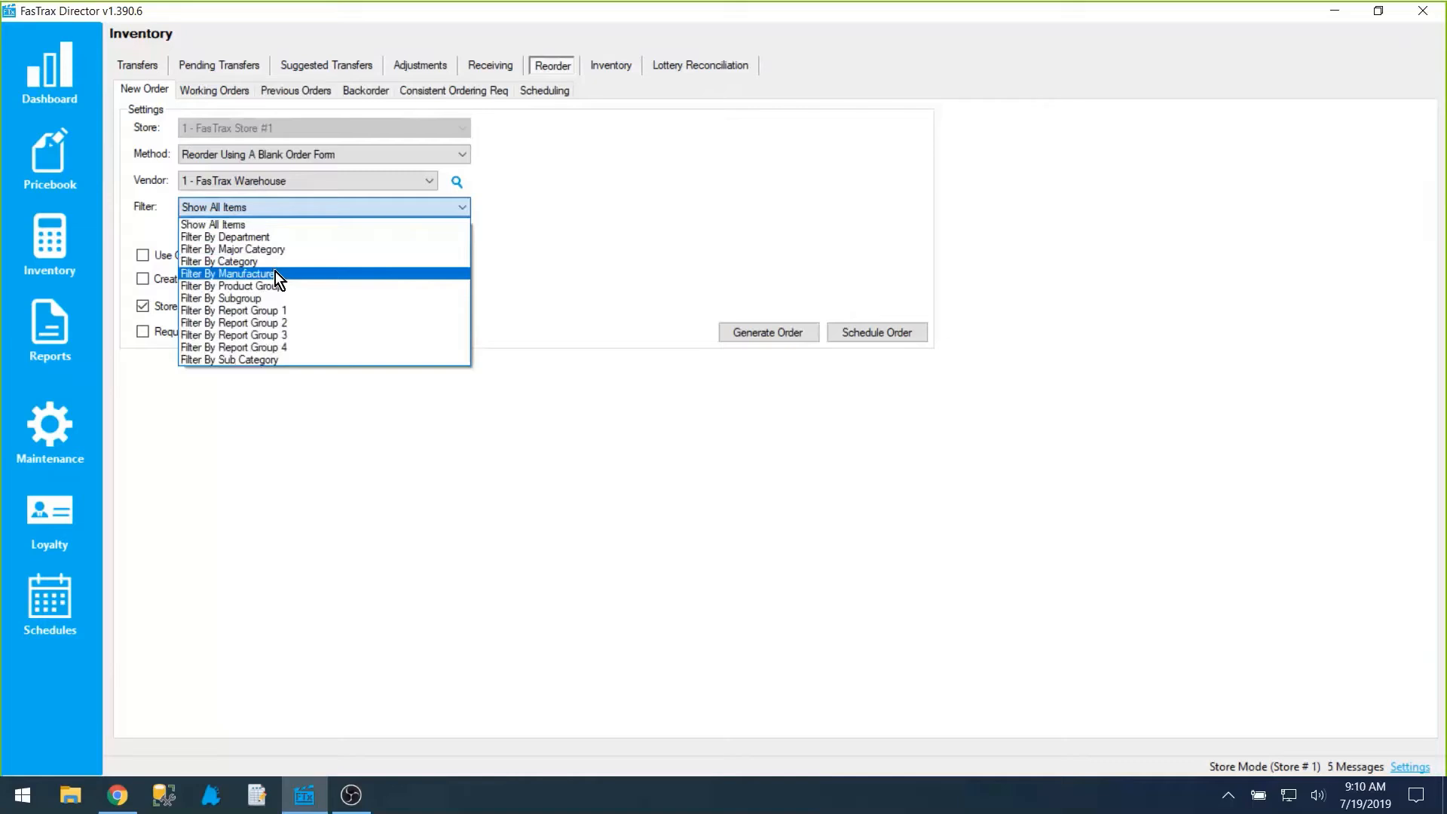
click(70, 154)
click(70, 154)
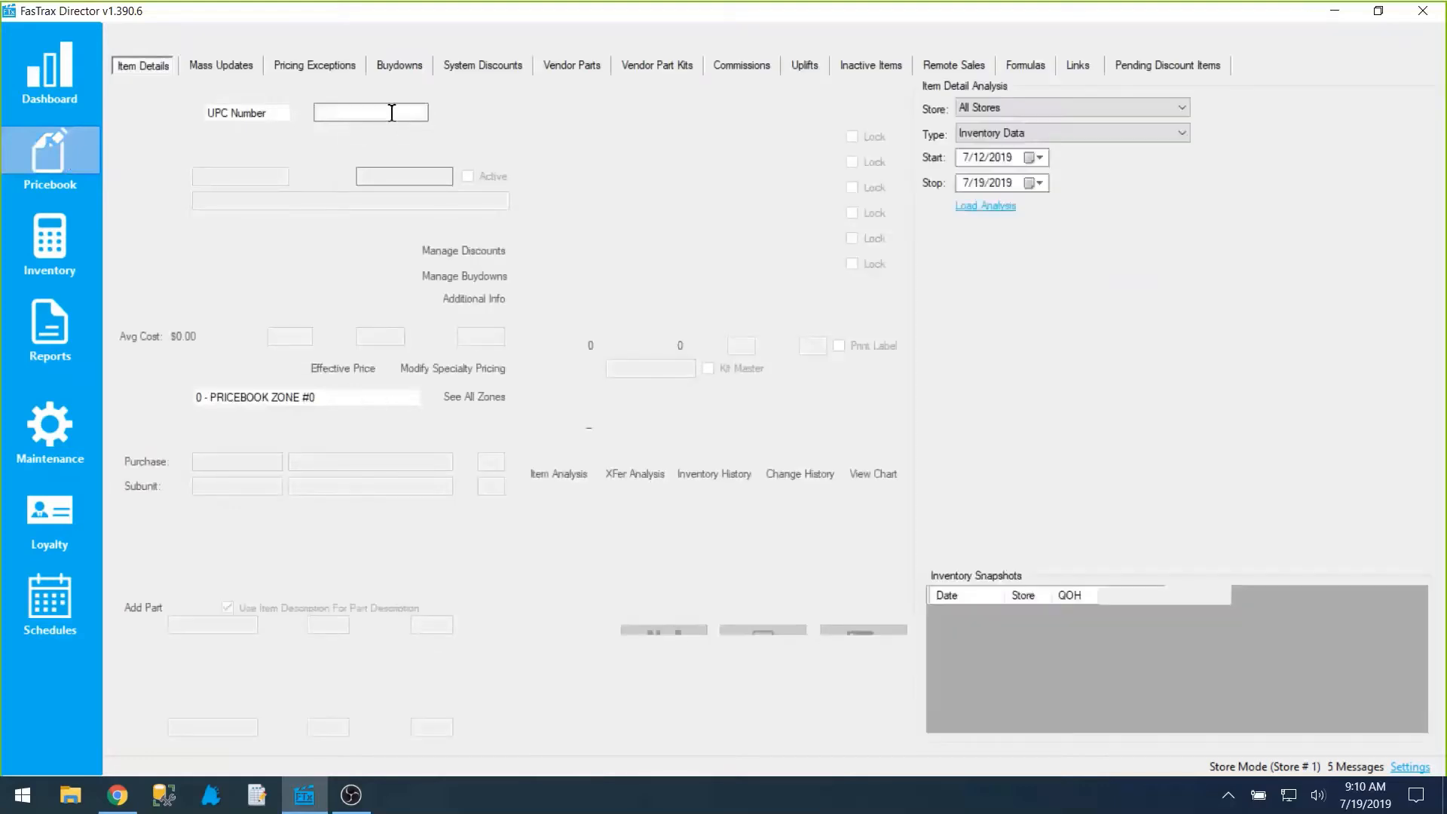
text(12300000123)
key(Return)
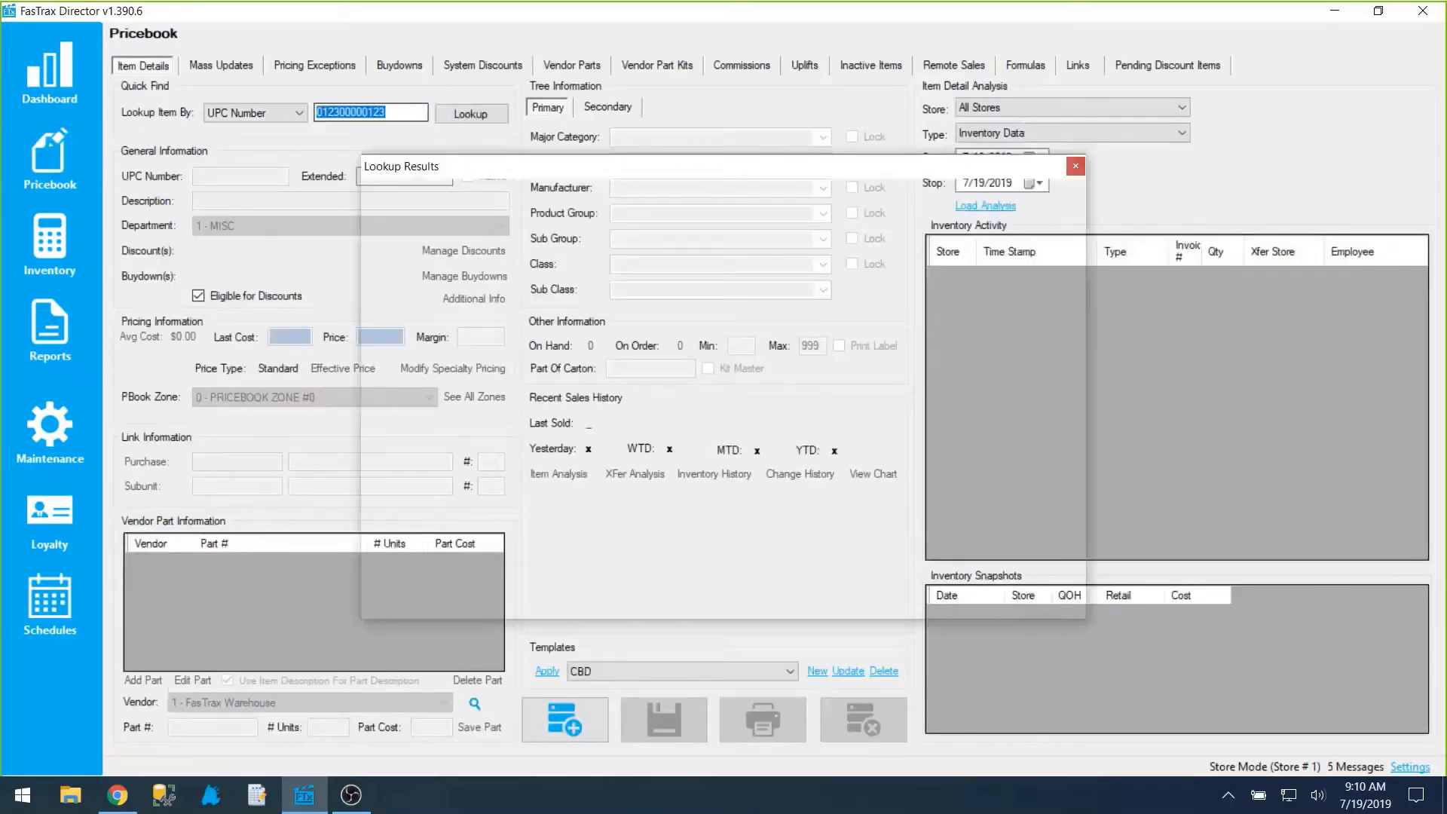
Step: Examine the item's major category, category, manufacturer and product group assignments
click(696, 136)
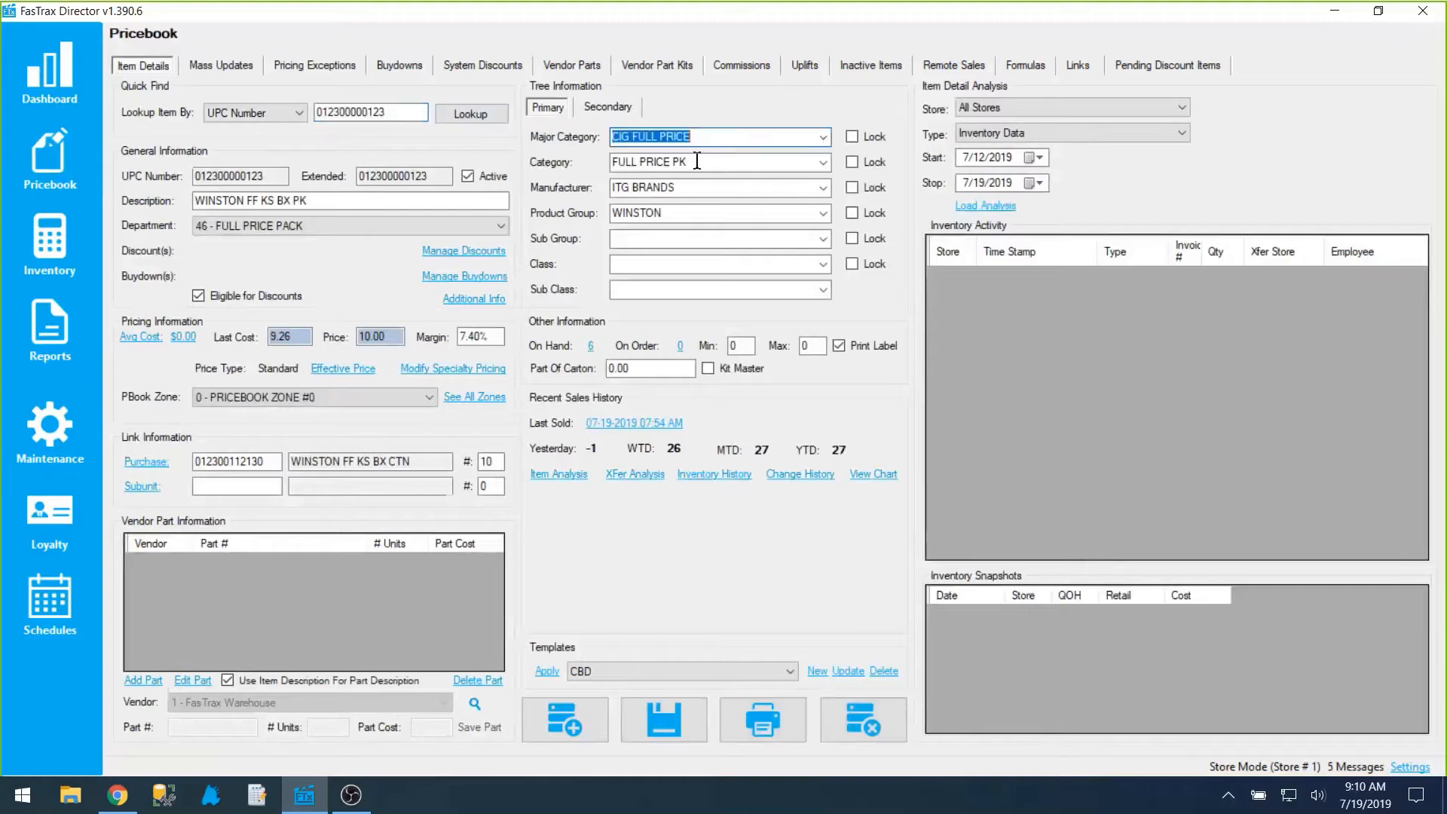
click(696, 160)
click(688, 188)
click(679, 214)
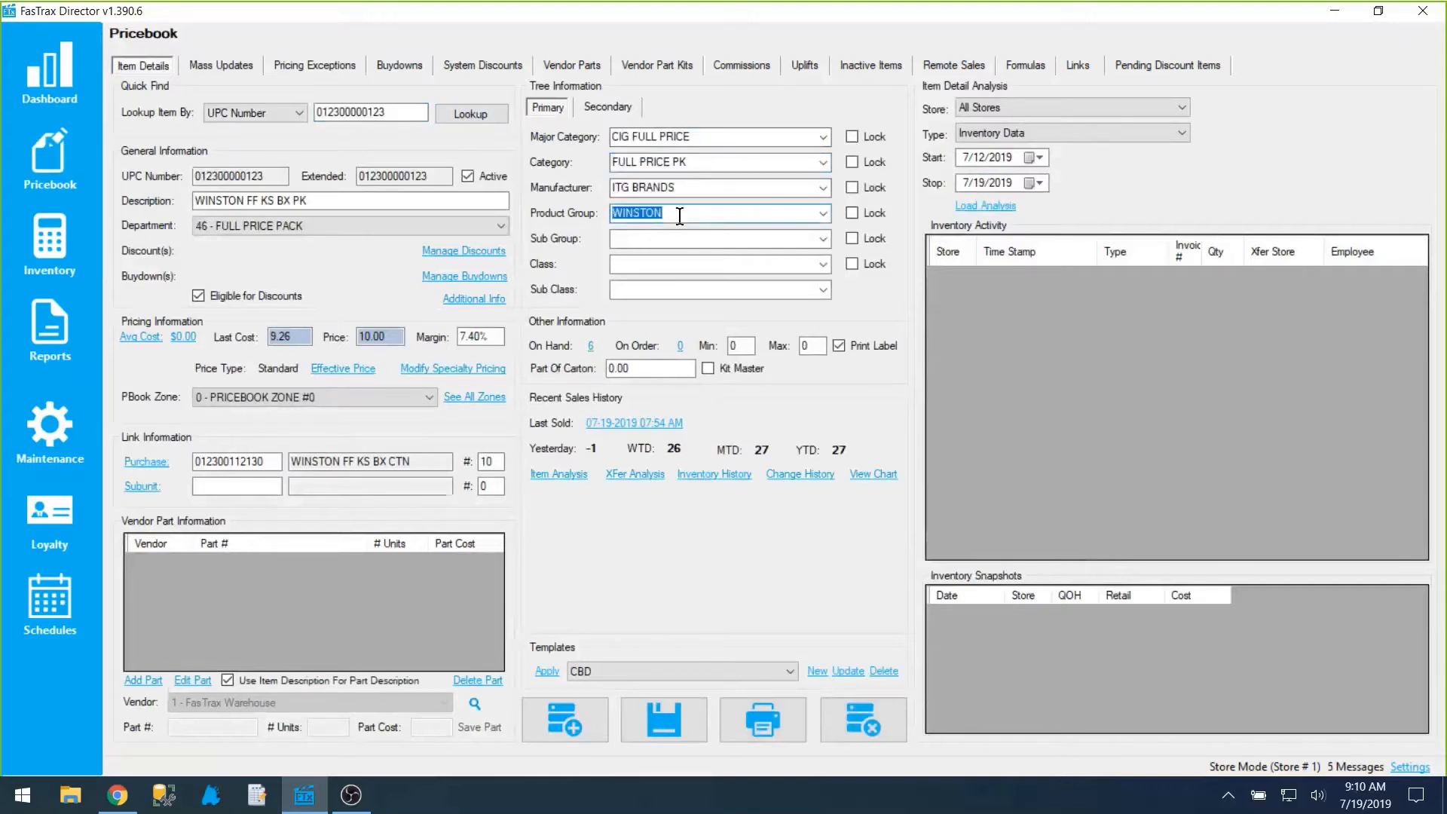
click(701, 135)
click(690, 160)
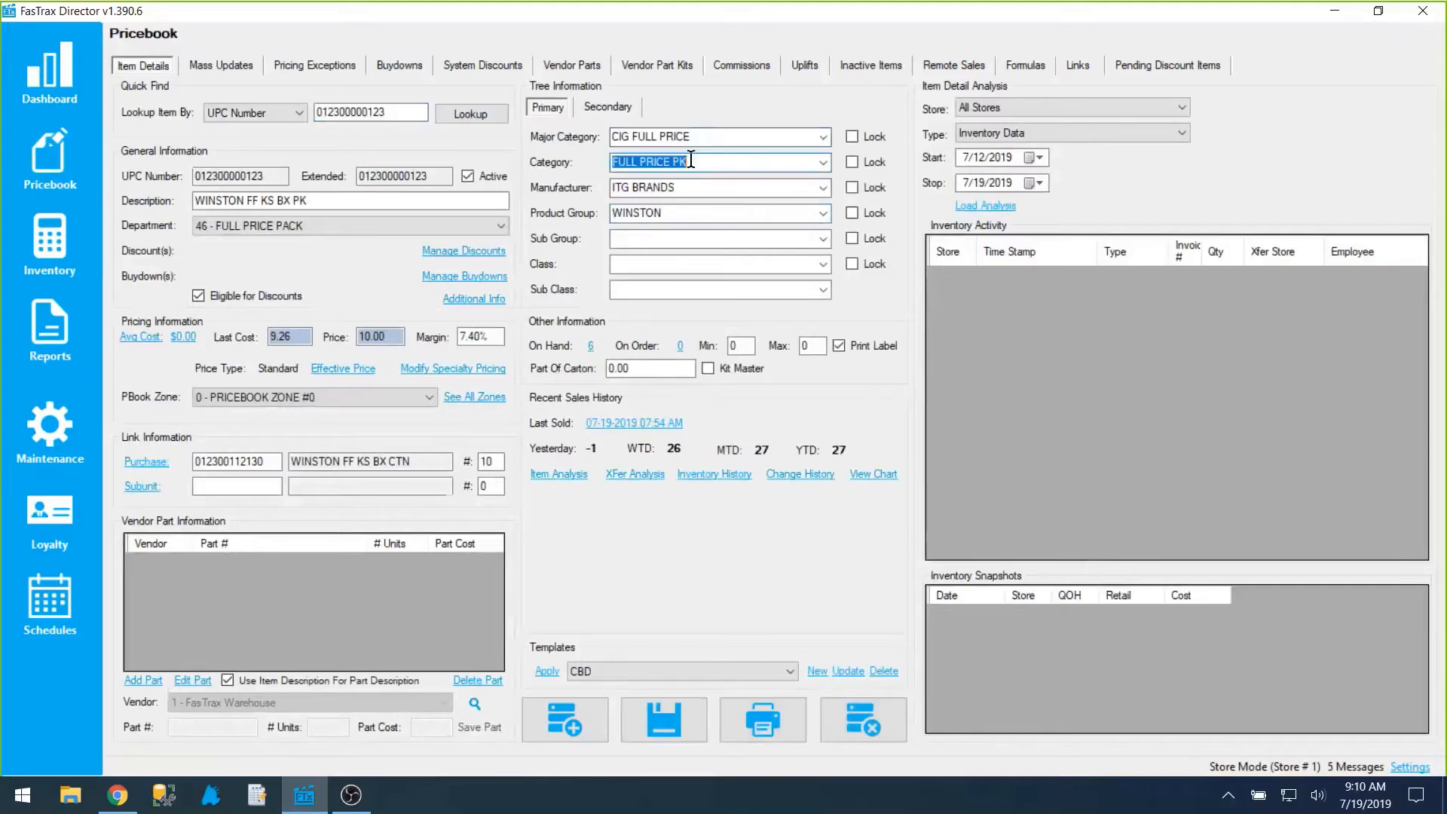
click(676, 211)
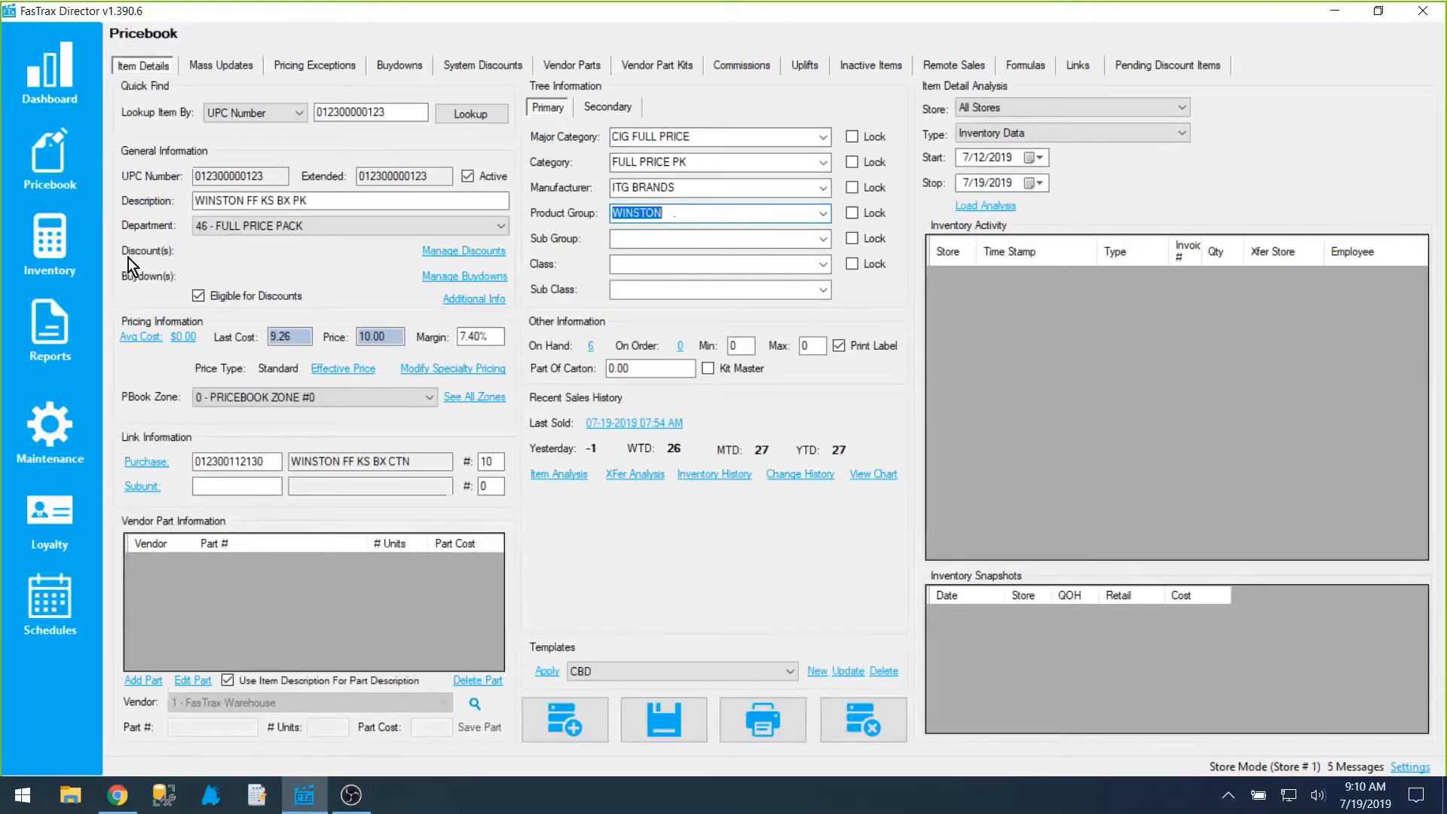
Step: Return to the new reorder settings in Inventory and review the available item filters
click(67, 238)
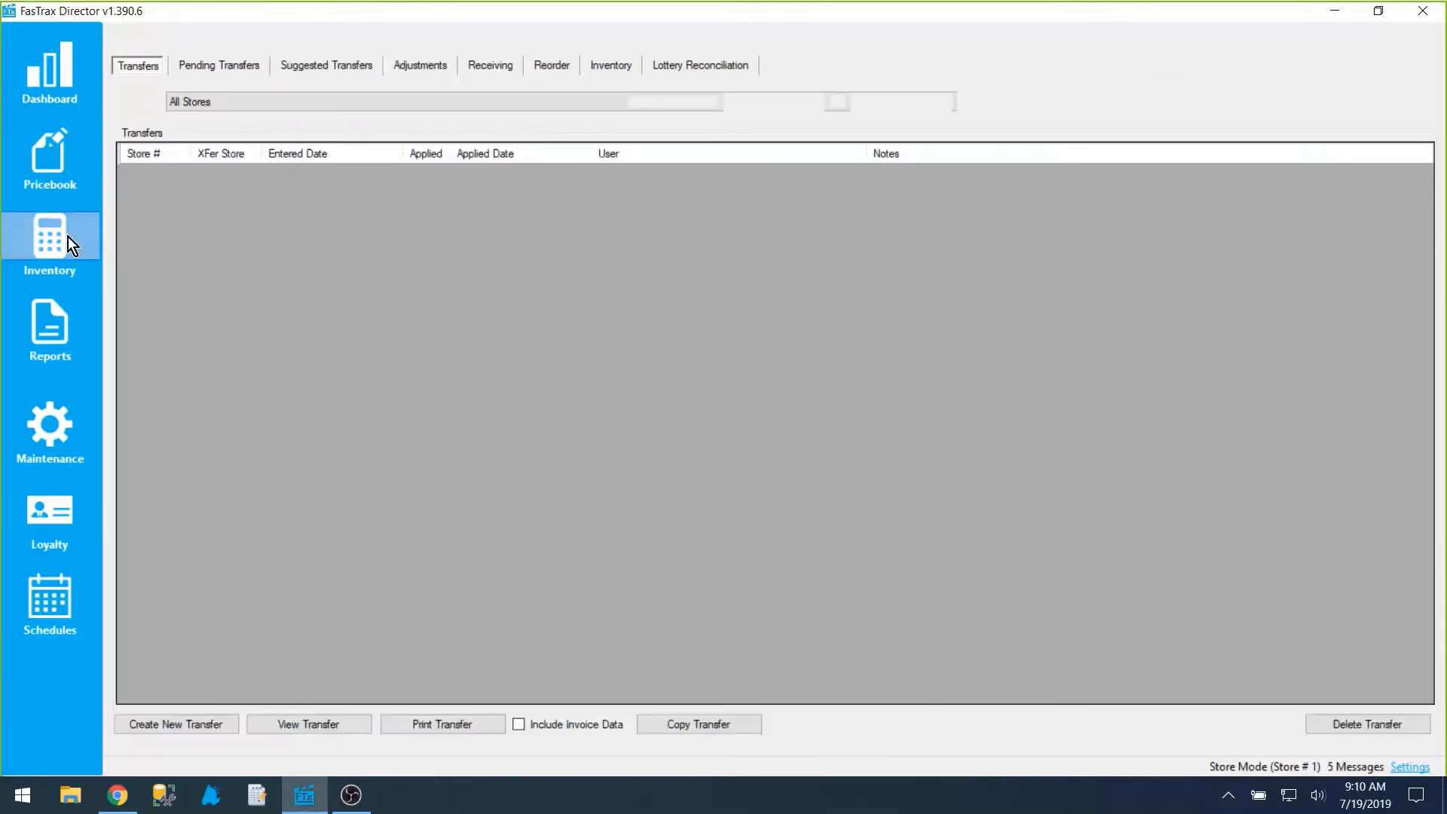
click(532, 68)
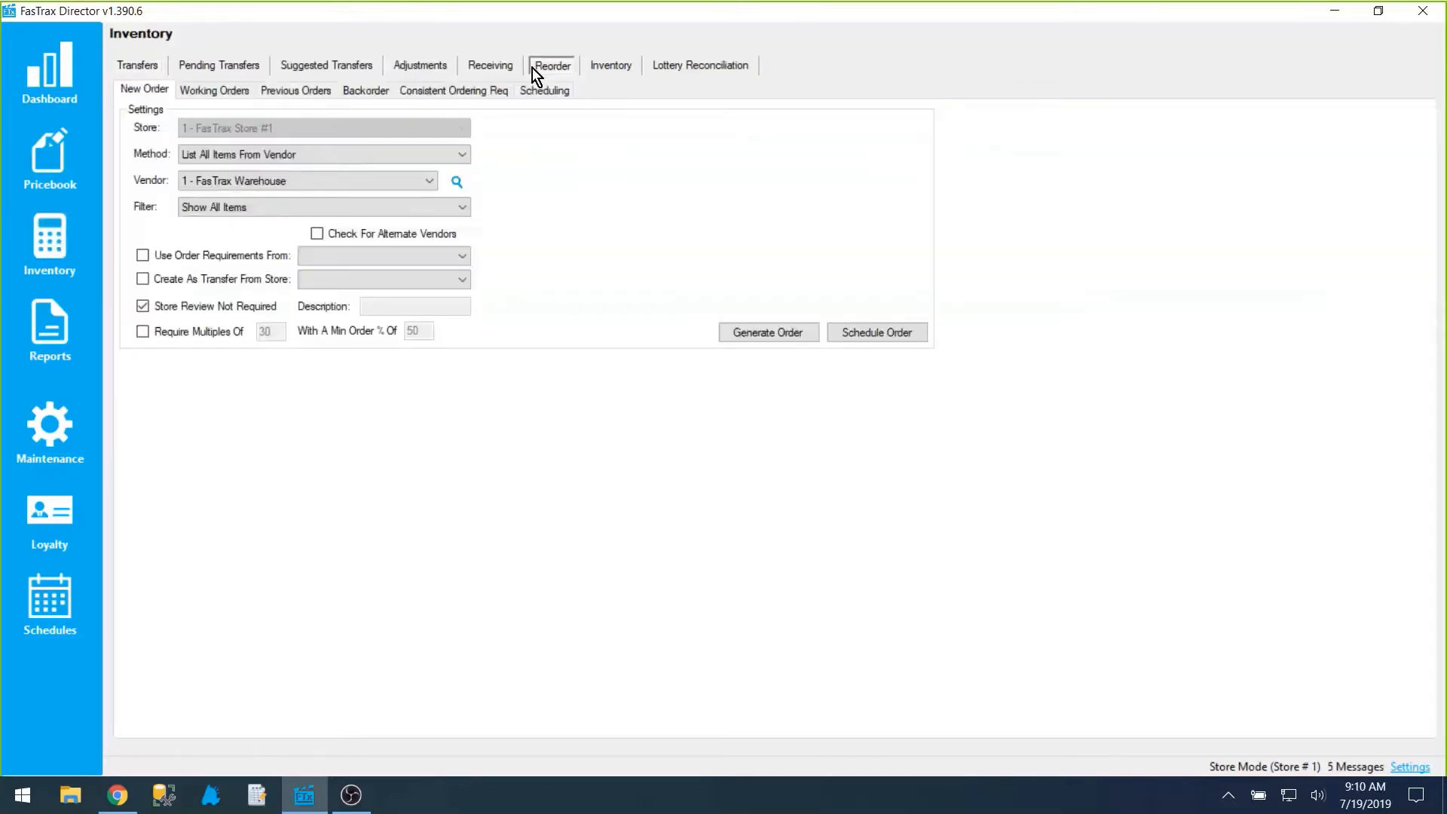
click(295, 208)
click(296, 209)
Step: Examine the definition and UPC fields of the consistent ordering requirements, and return to the new order settings
click(482, 94)
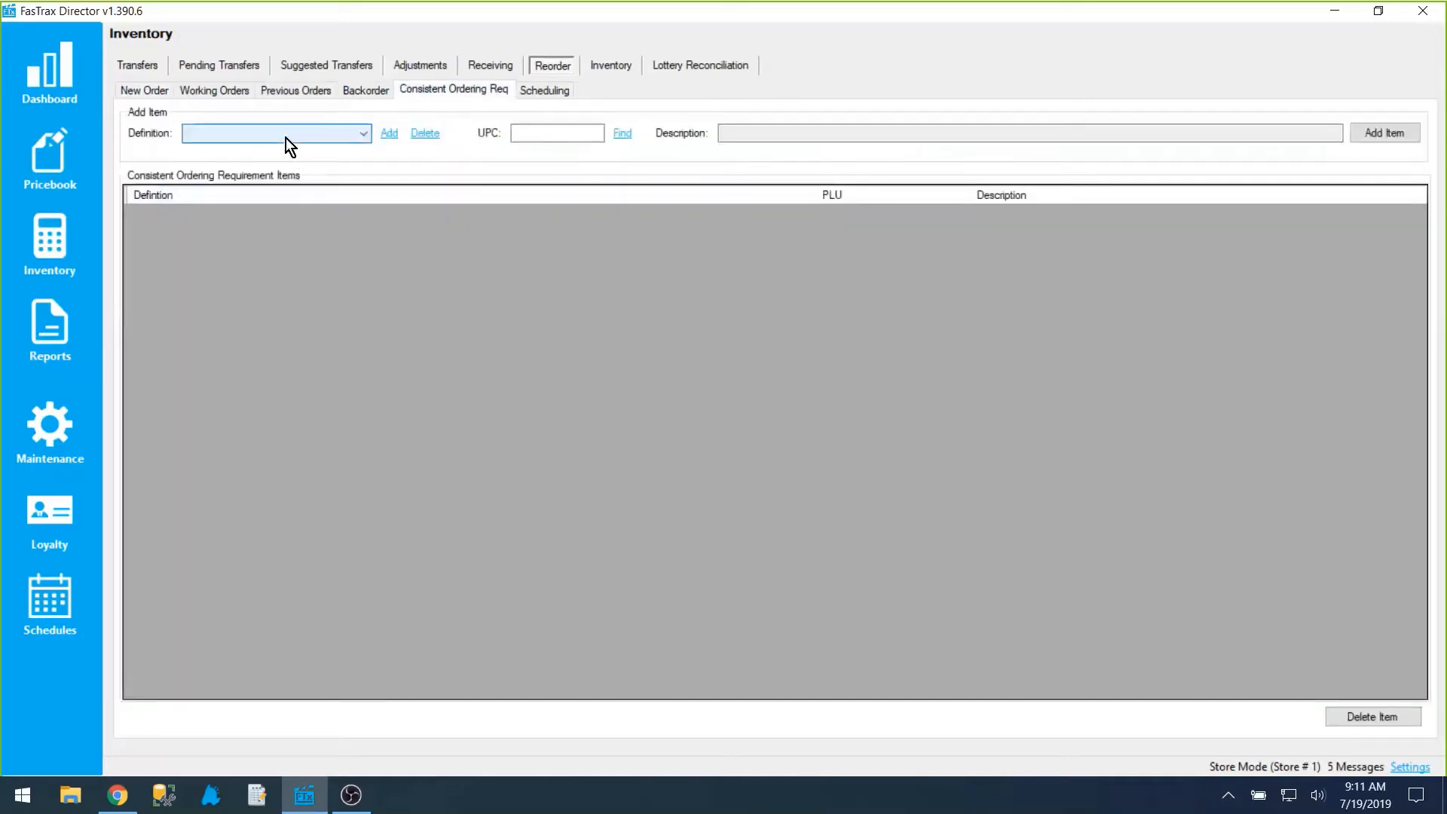
click(562, 136)
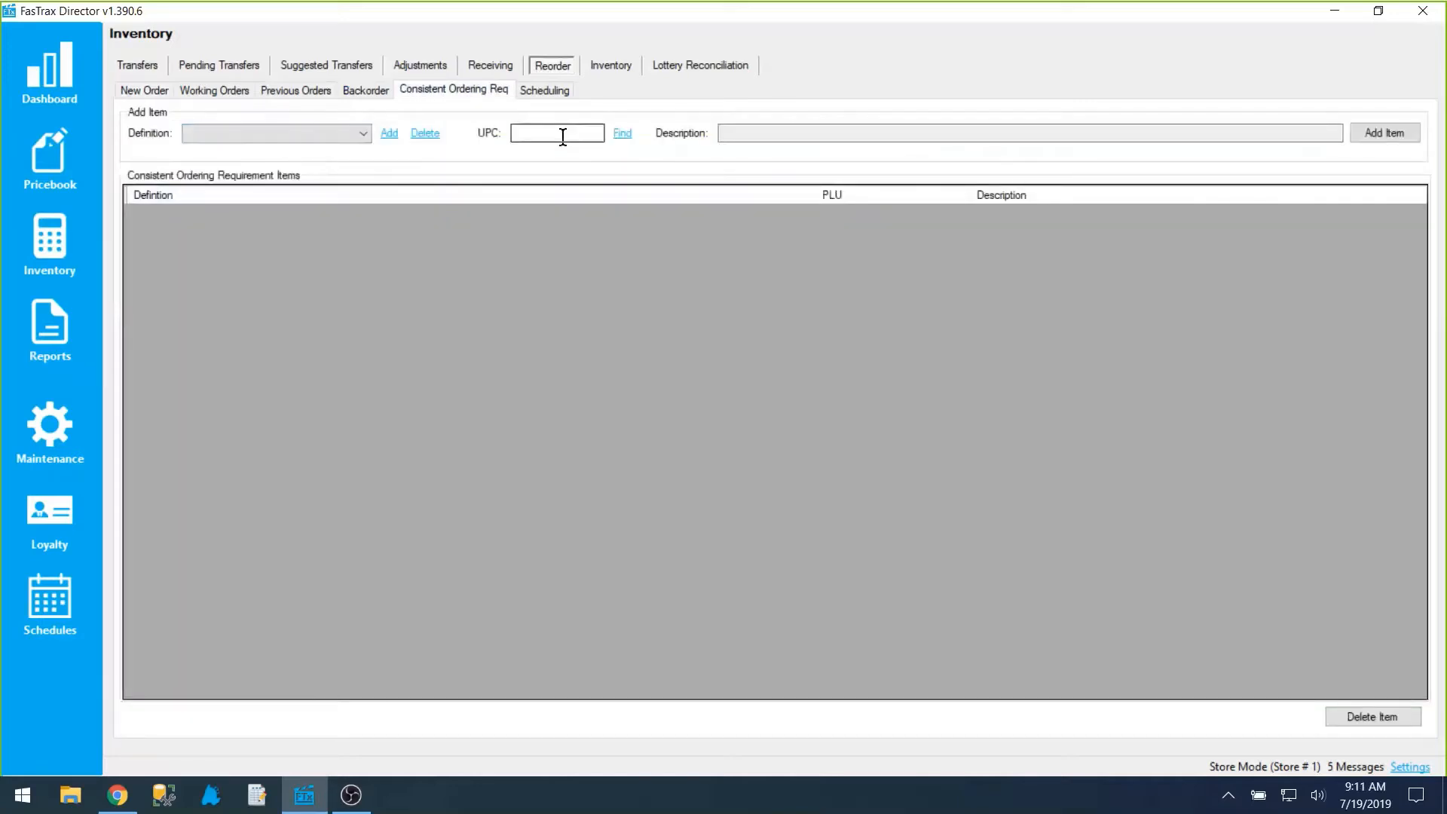
click(141, 90)
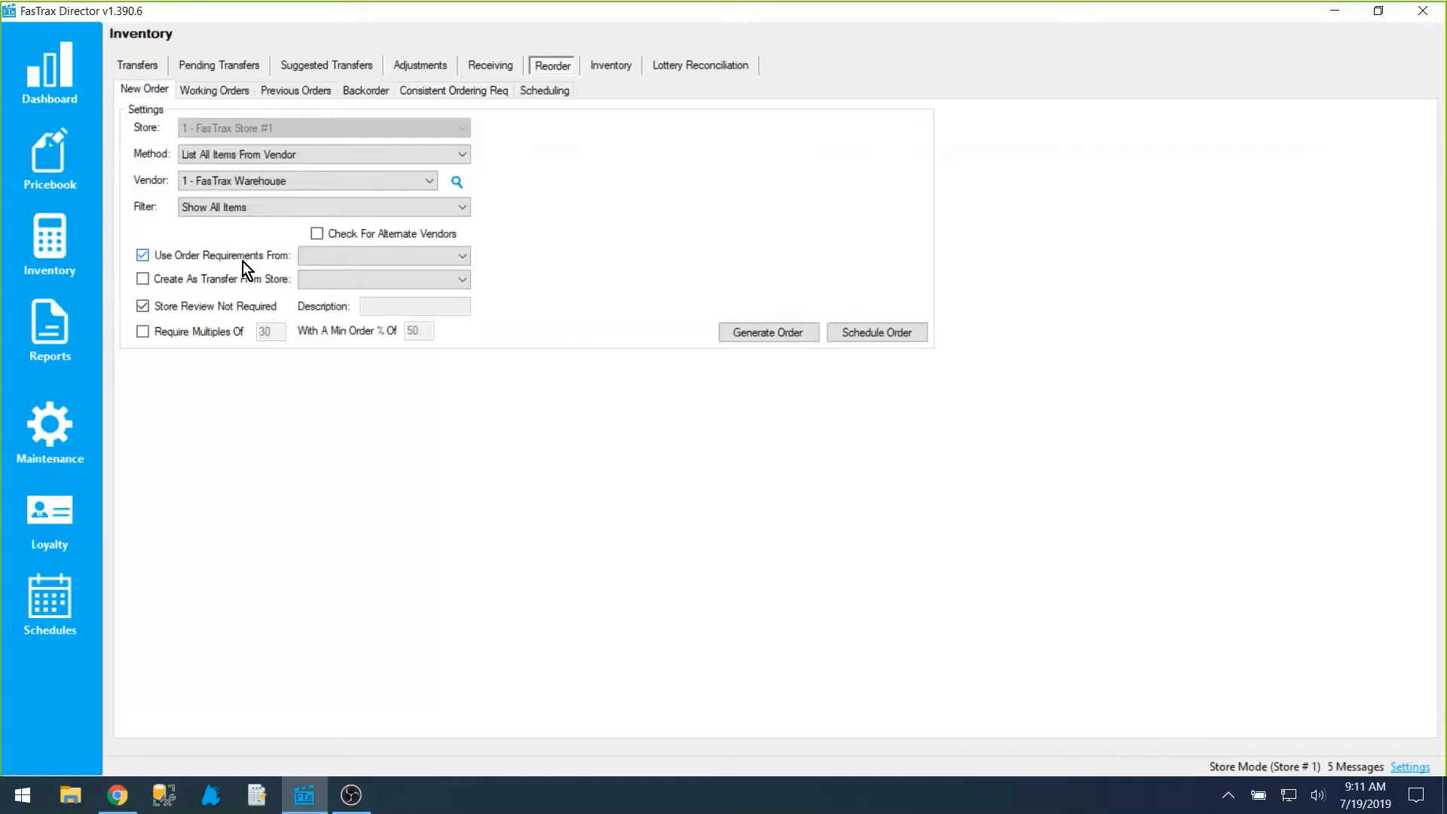
Step: Try creating the order as a transfer from 2 - FasTrax Store #2, and restore the Store Review Not Required option
click(201, 281)
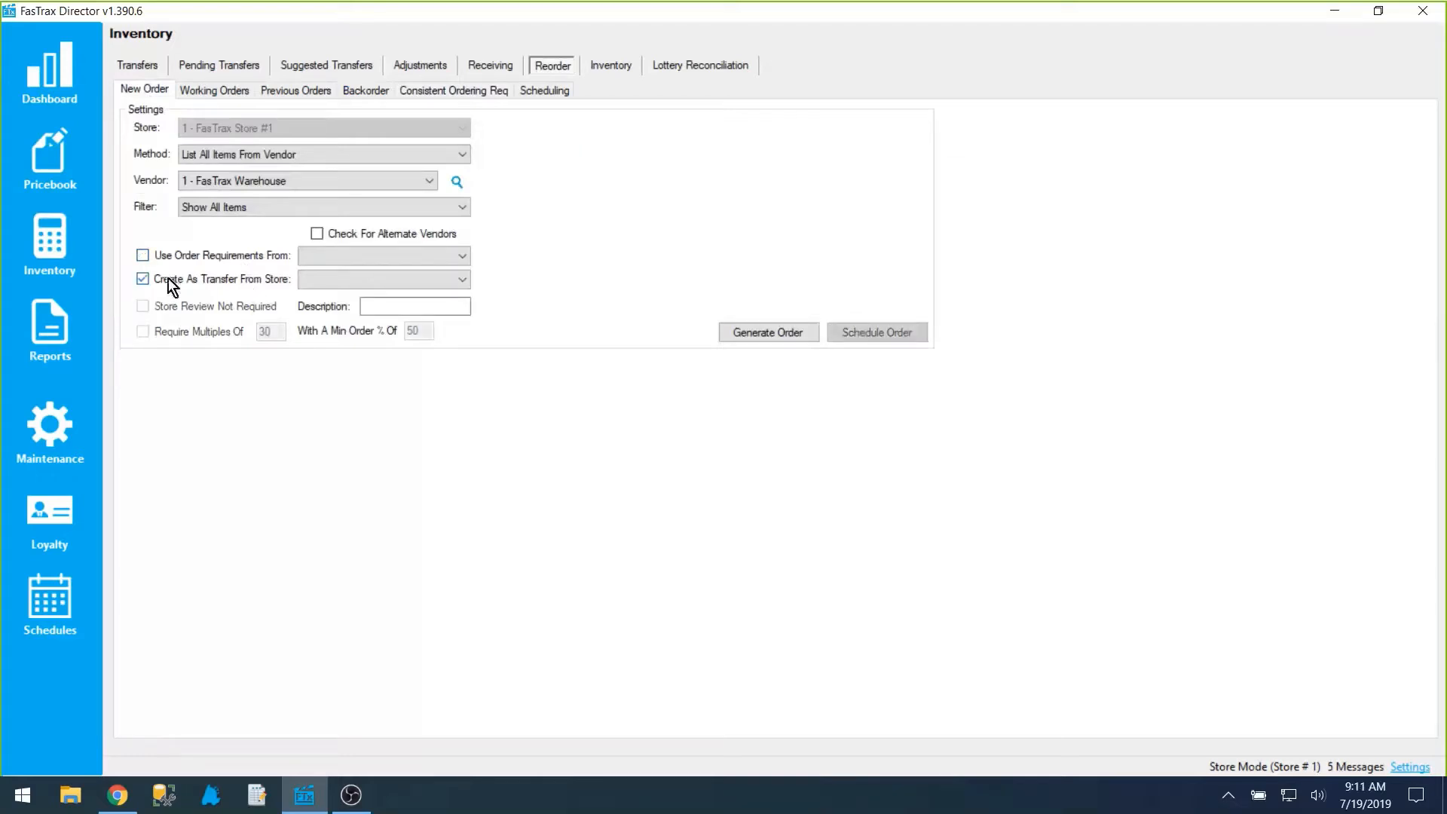
click(341, 277)
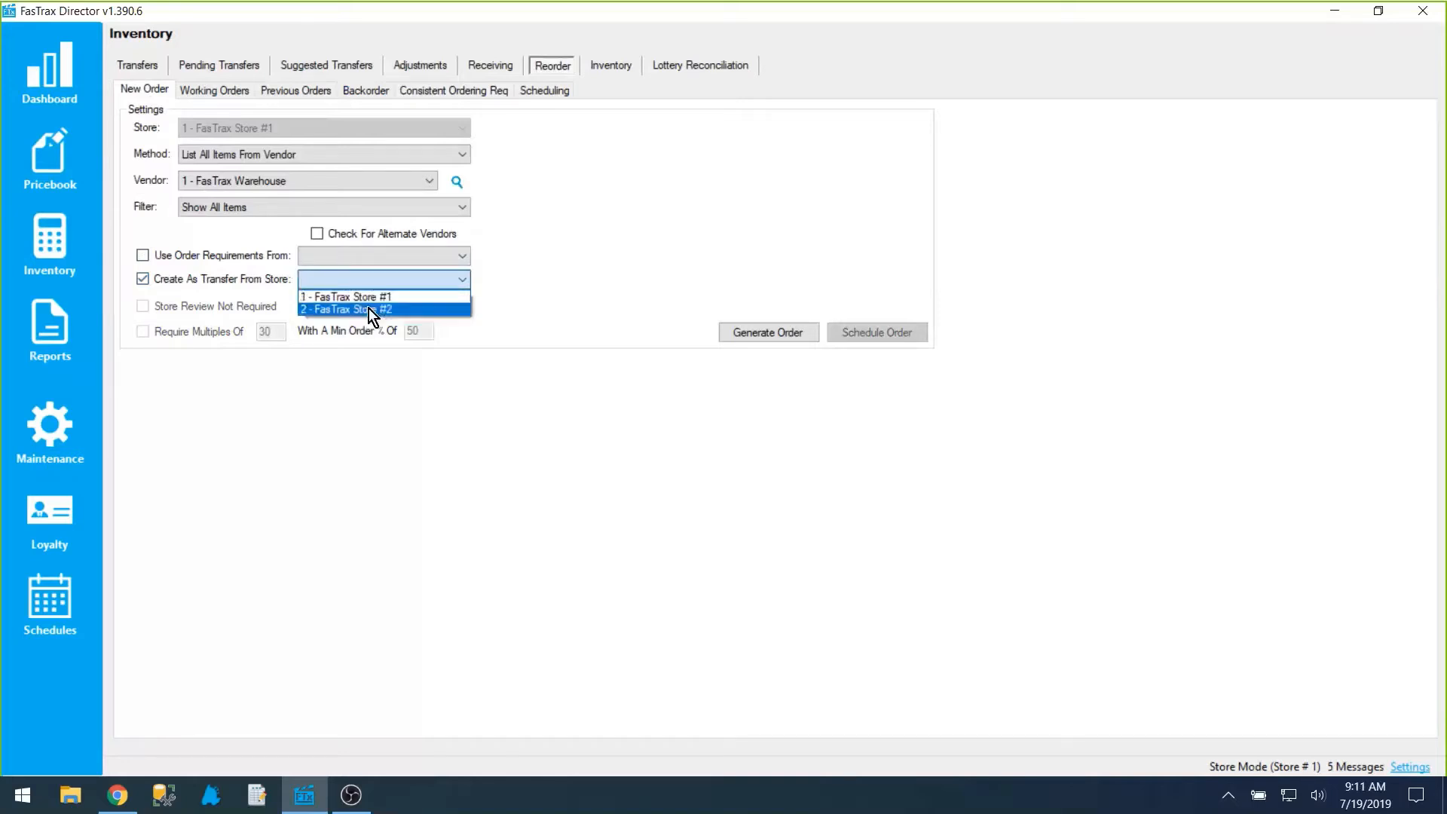
click(369, 309)
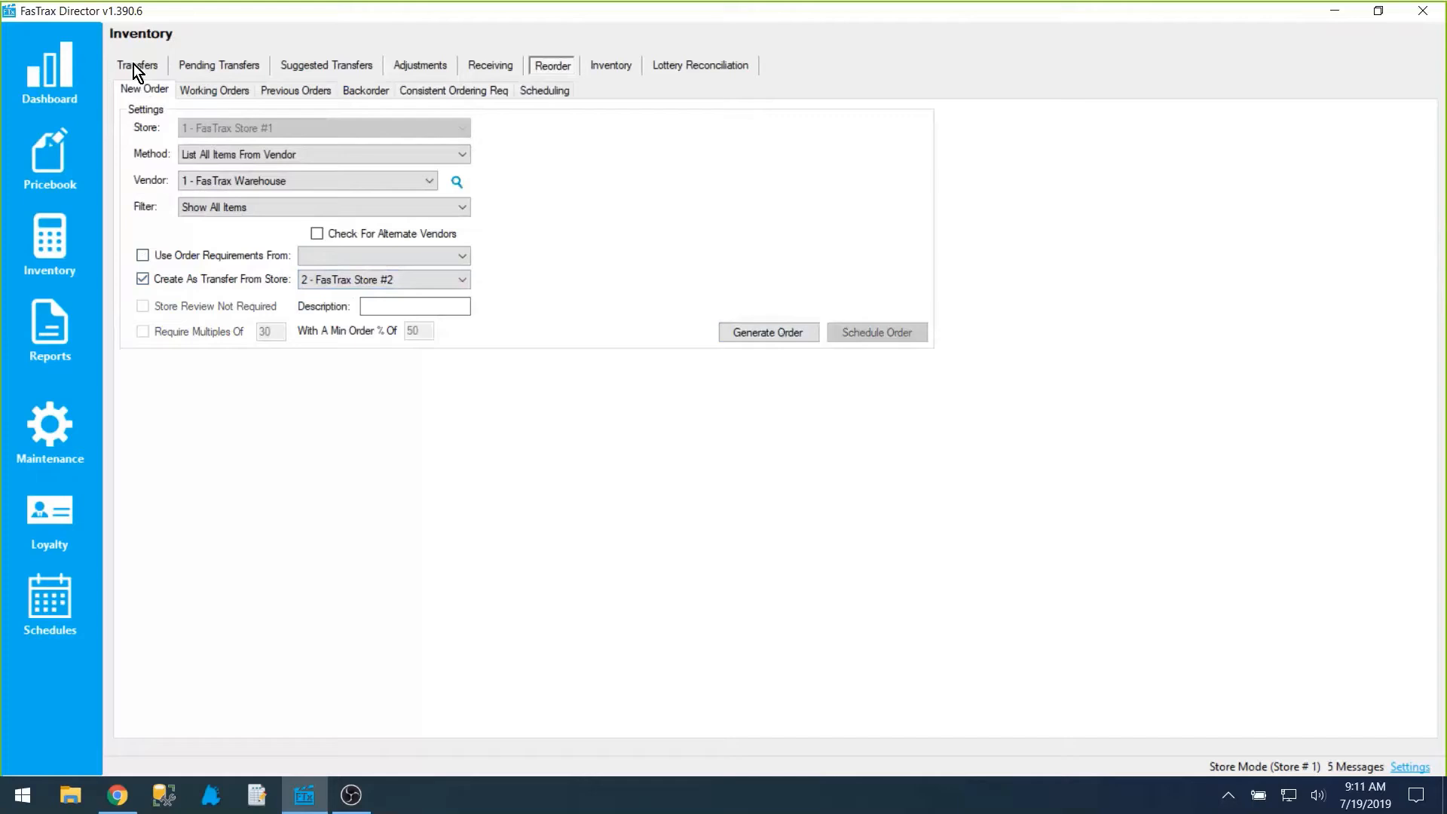
click(147, 285)
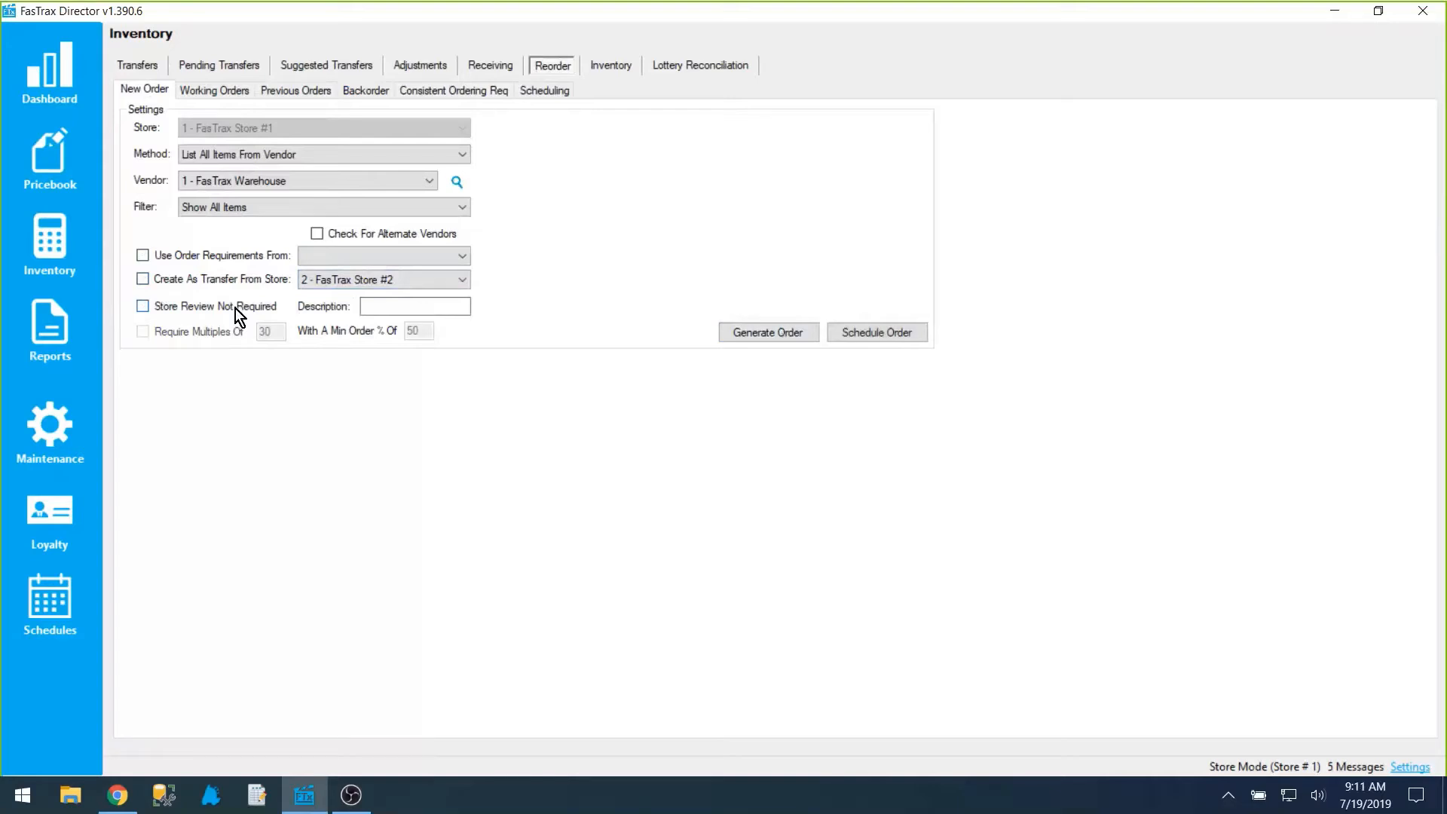
click(234, 306)
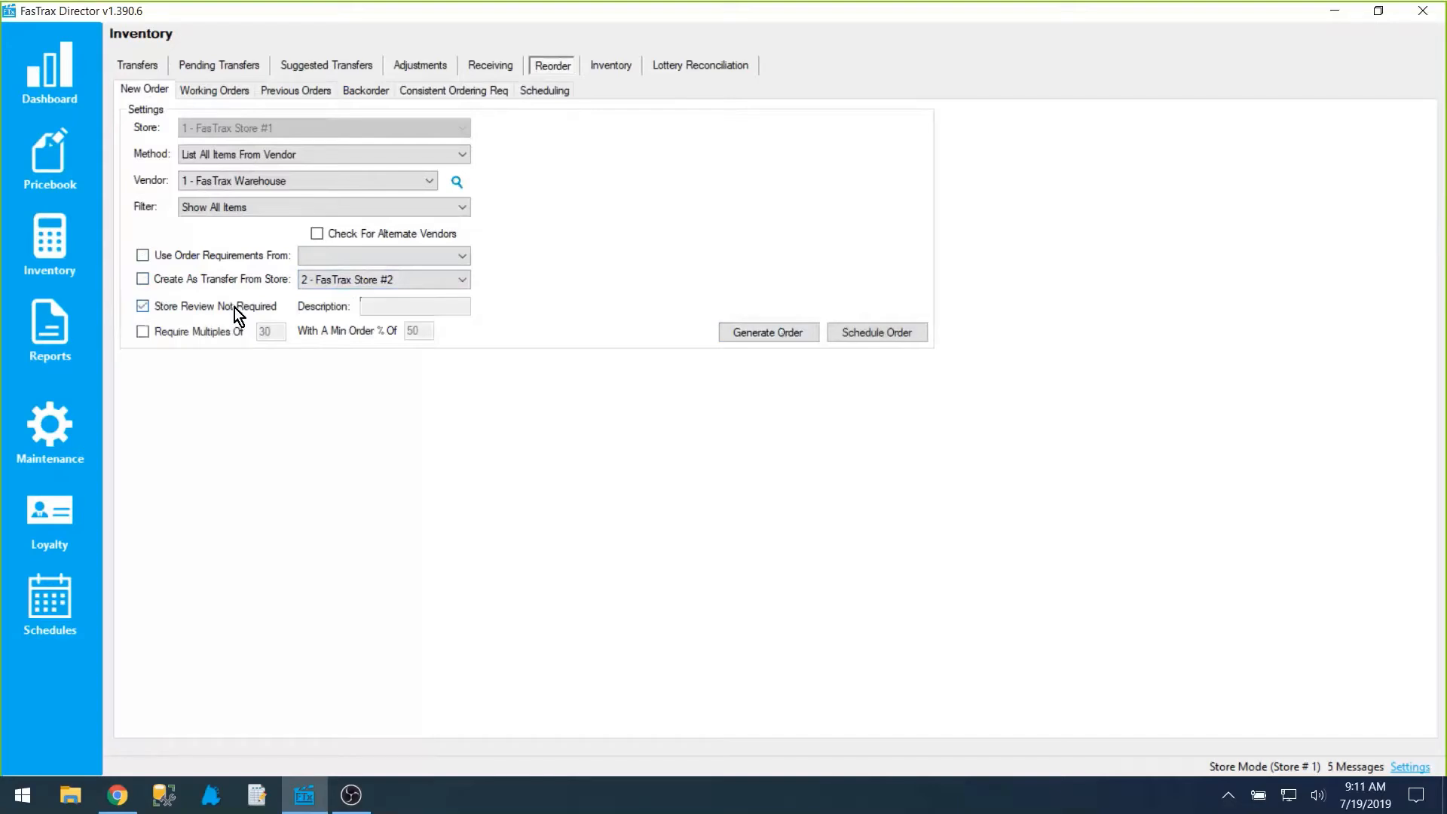
Step: Enable Require Multiples Of to examine its multiple and minimum order percentage values, and turn the option off again
click(199, 333)
key(Tab)
drag(428, 331, 403, 331)
drag(260, 332, 282, 332)
key(Tab)
click(275, 330)
click(270, 333)
drag(424, 331, 398, 332)
click(276, 332)
drag(276, 333, 256, 334)
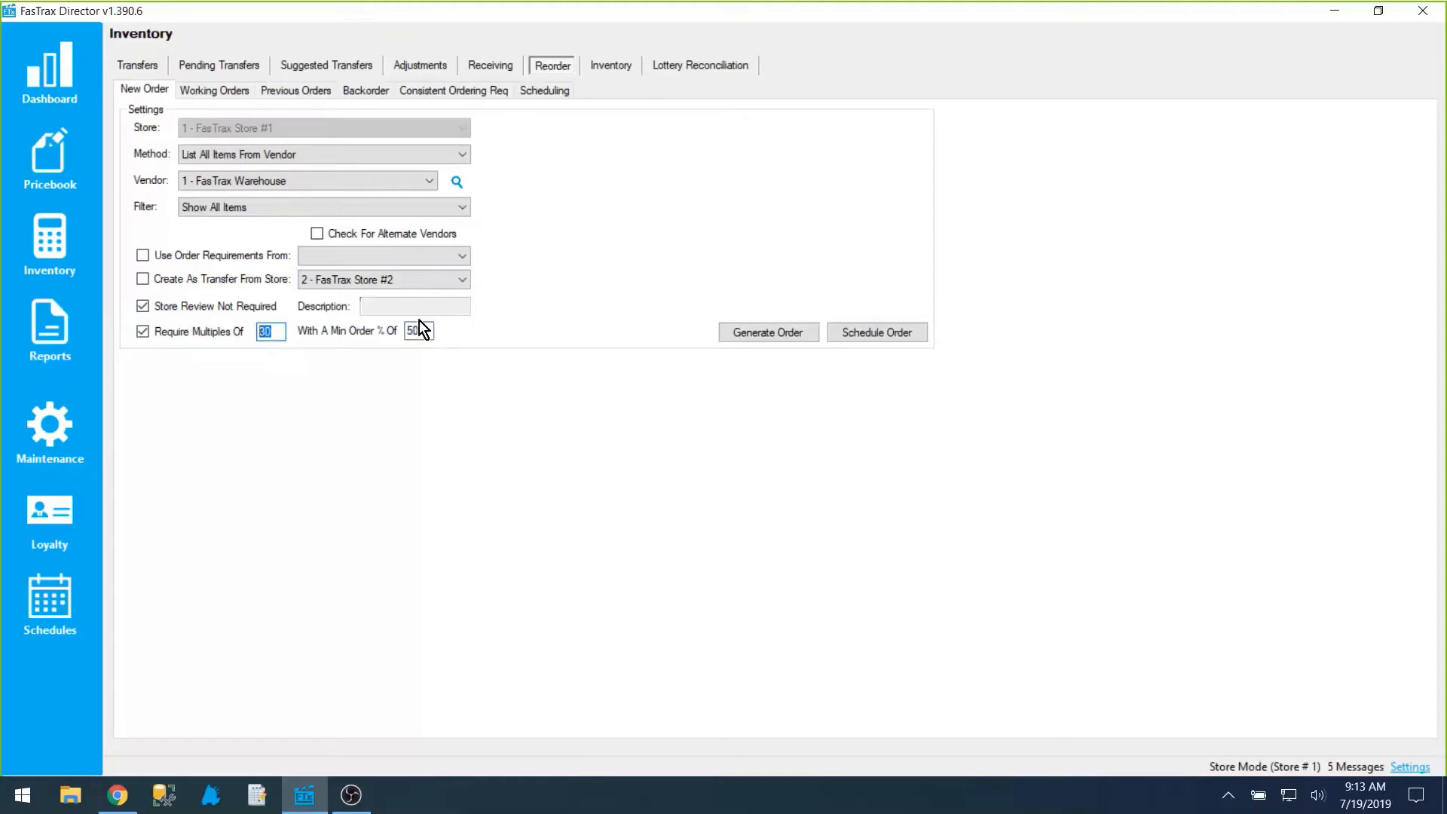
key(Tab)
double_click(262, 332)
click(275, 333)
drag(274, 333, 242, 338)
click(206, 327)
Step: Set the order method to Reorder By Min/Max
click(296, 161)
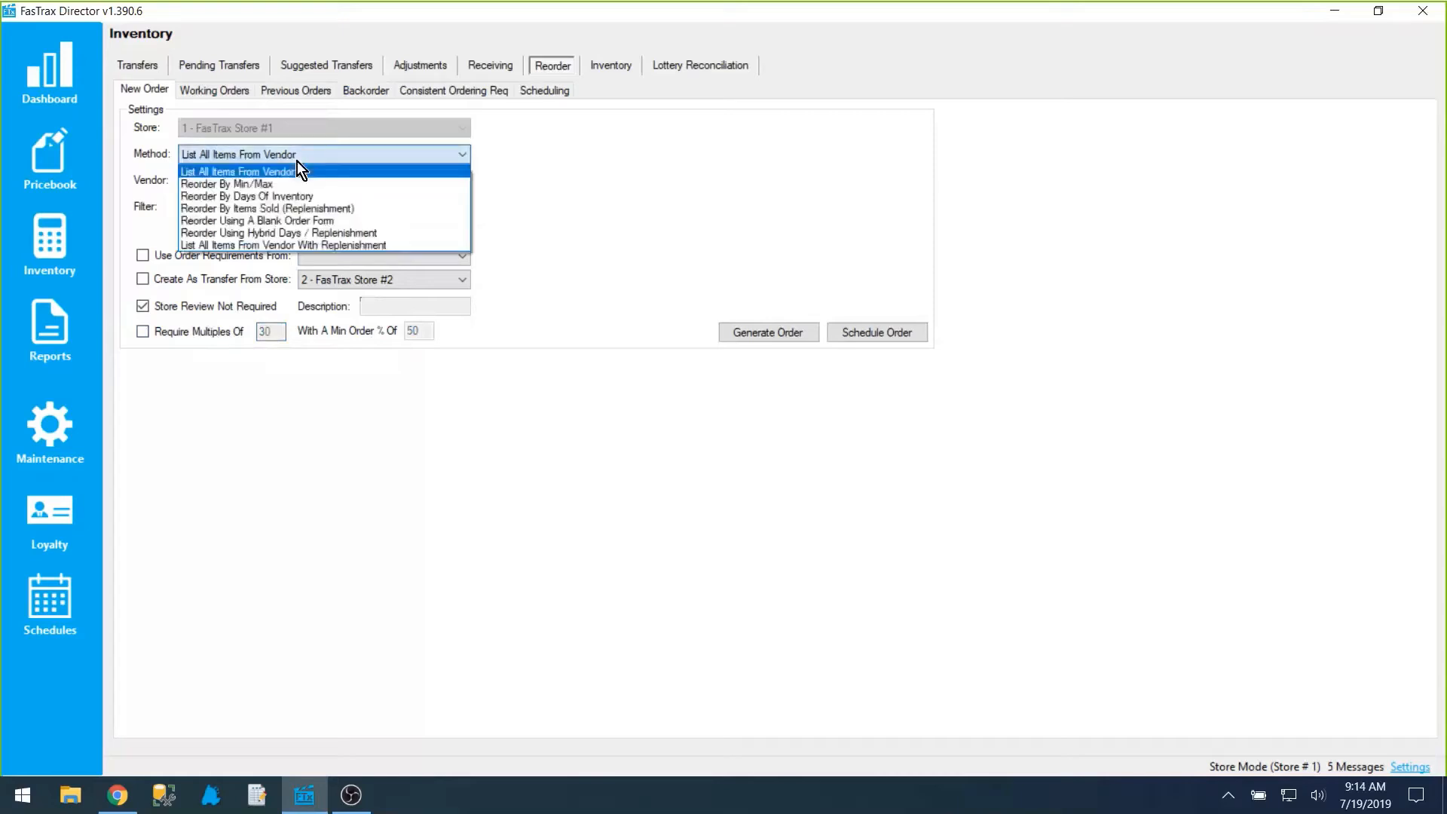
click(260, 180)
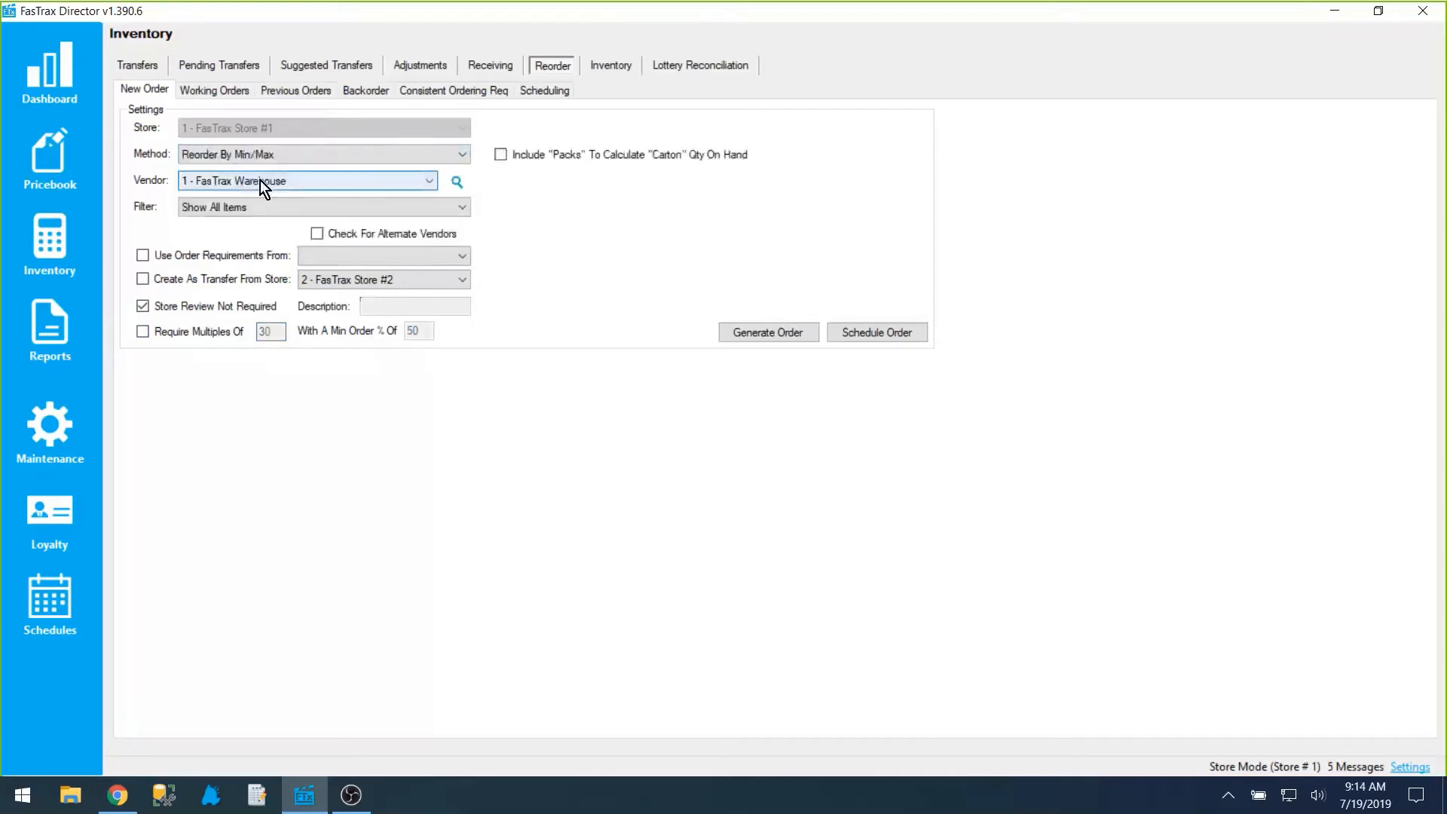
Step: Look up item UPC 123123 in the pricebook to examine its Min and Max quantities, and return to inventory
click(56, 143)
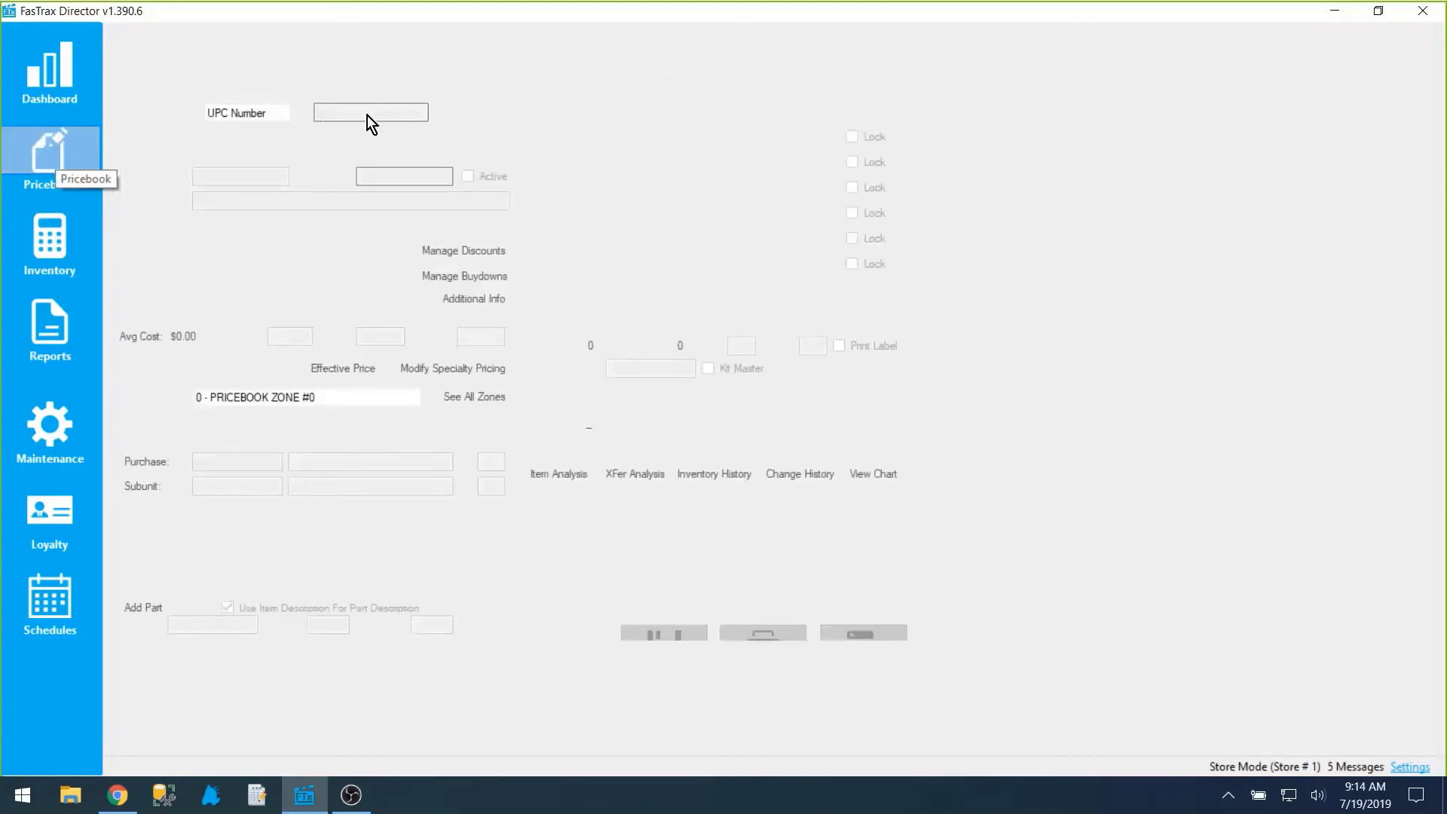
text(123123)
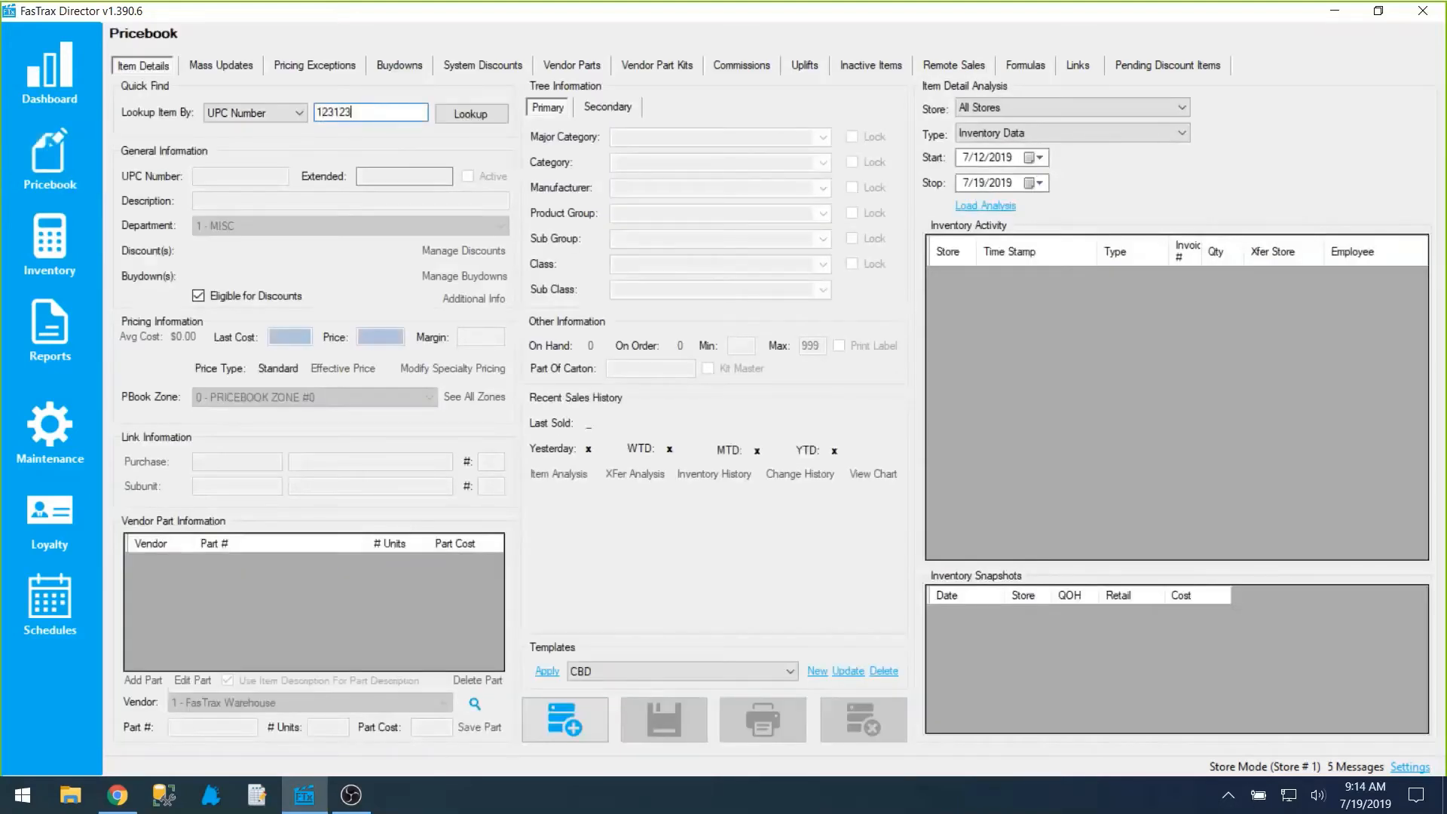
key(Return)
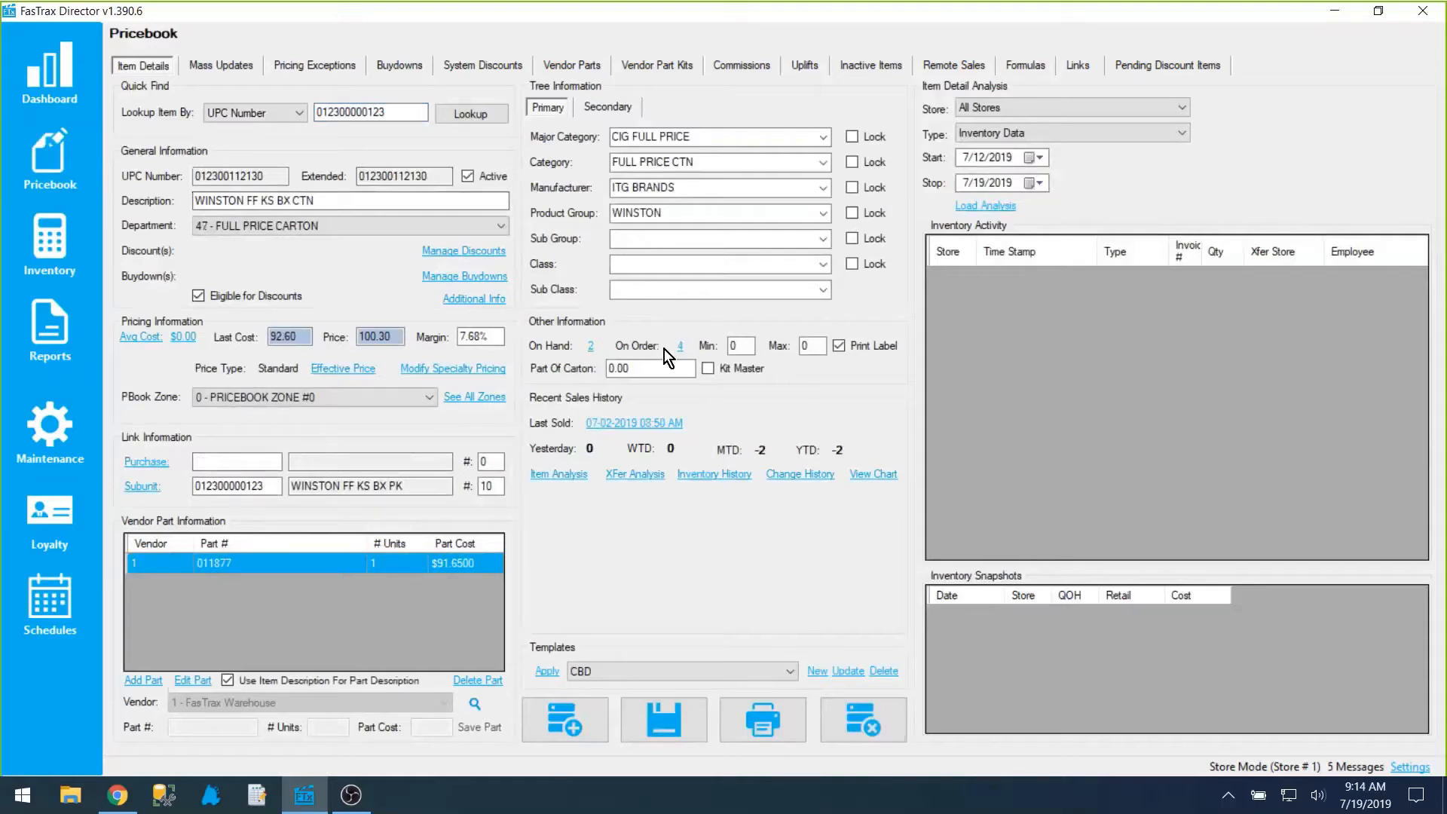
key(Tab)
click(48, 232)
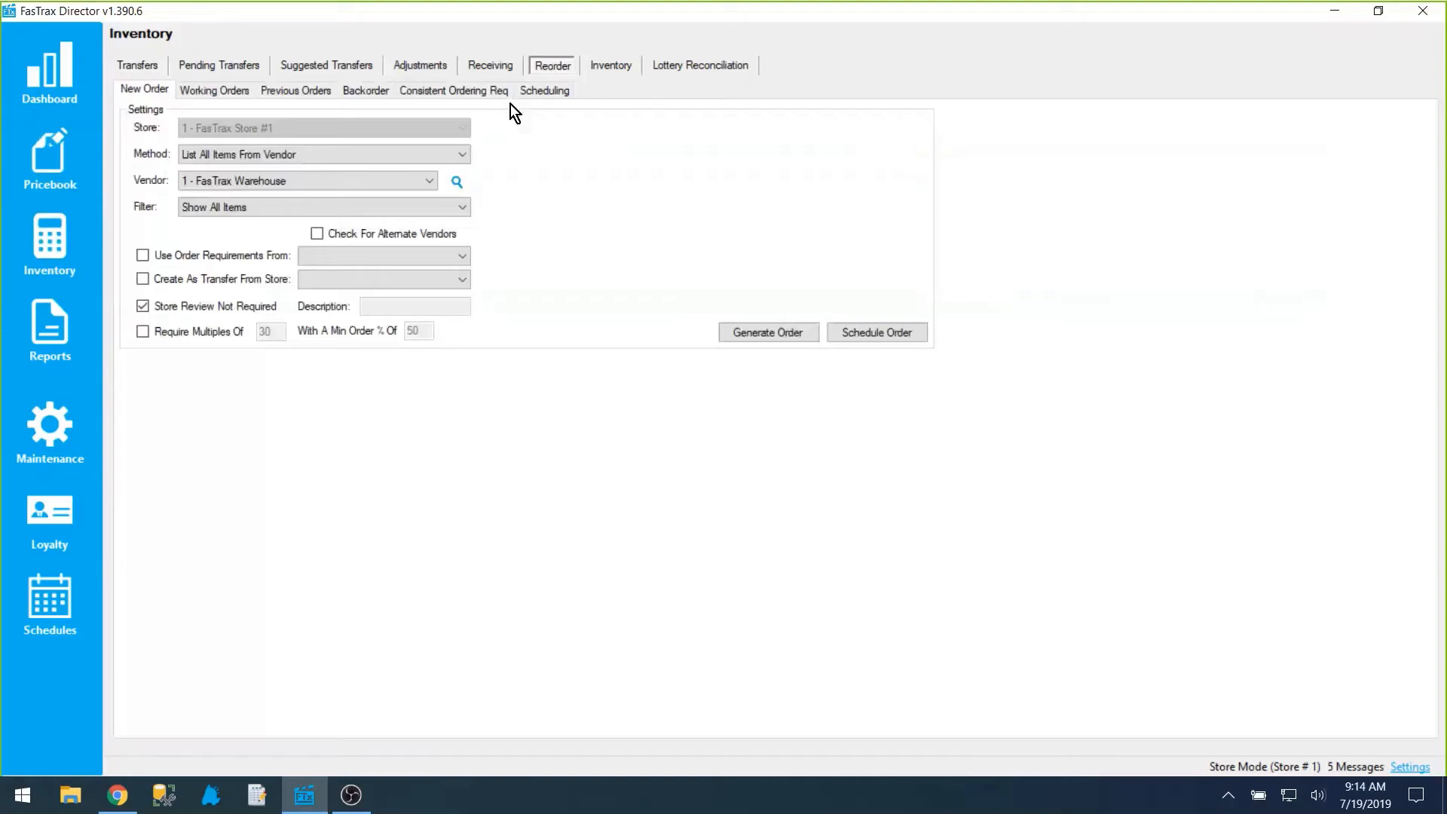
Step: Check where the item Min and Max fields sit in the pricebook, and set the reorder method to Reorder By Items Sold (Replenishment)
click(54, 155)
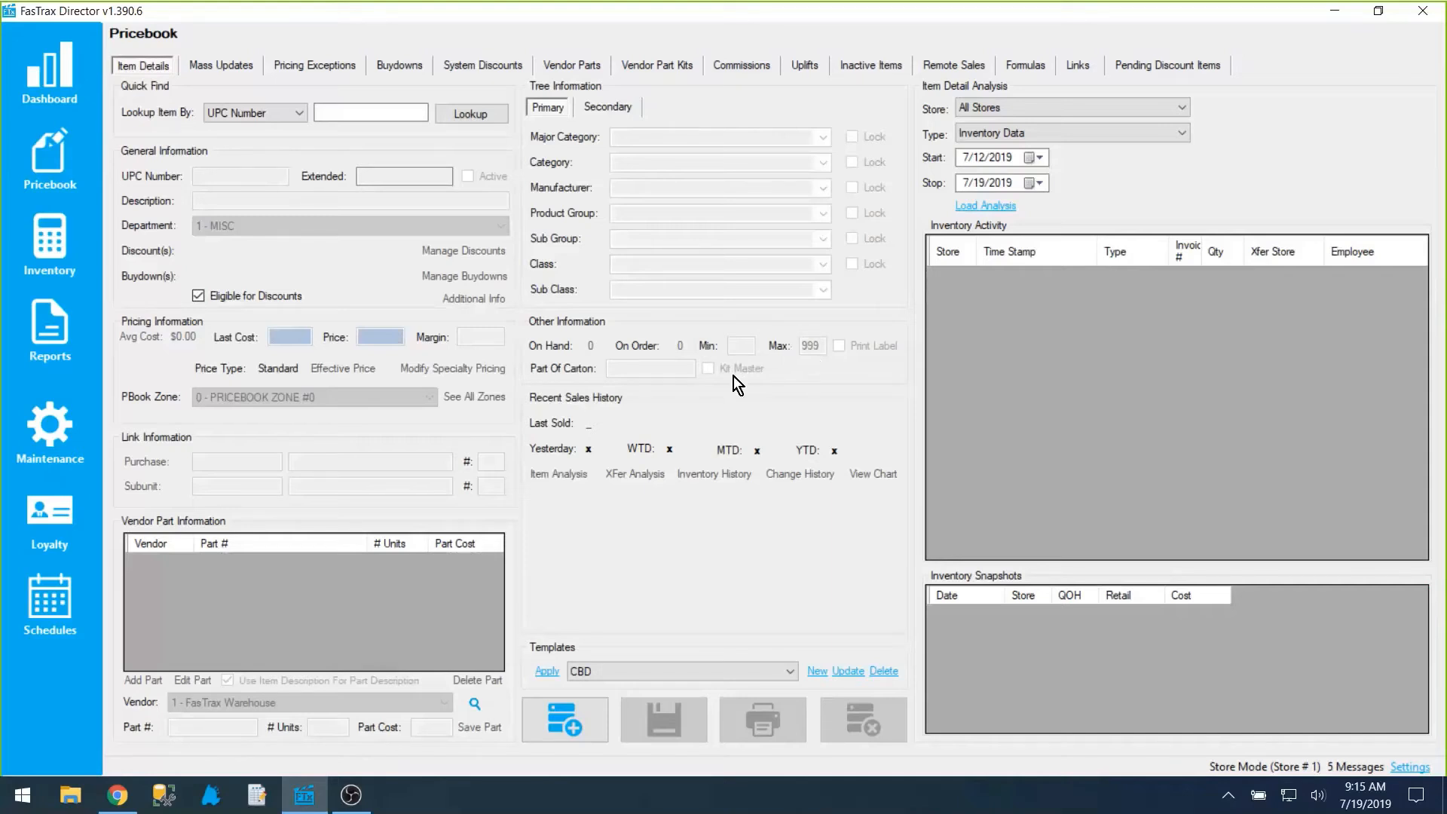
click(40, 251)
click(553, 66)
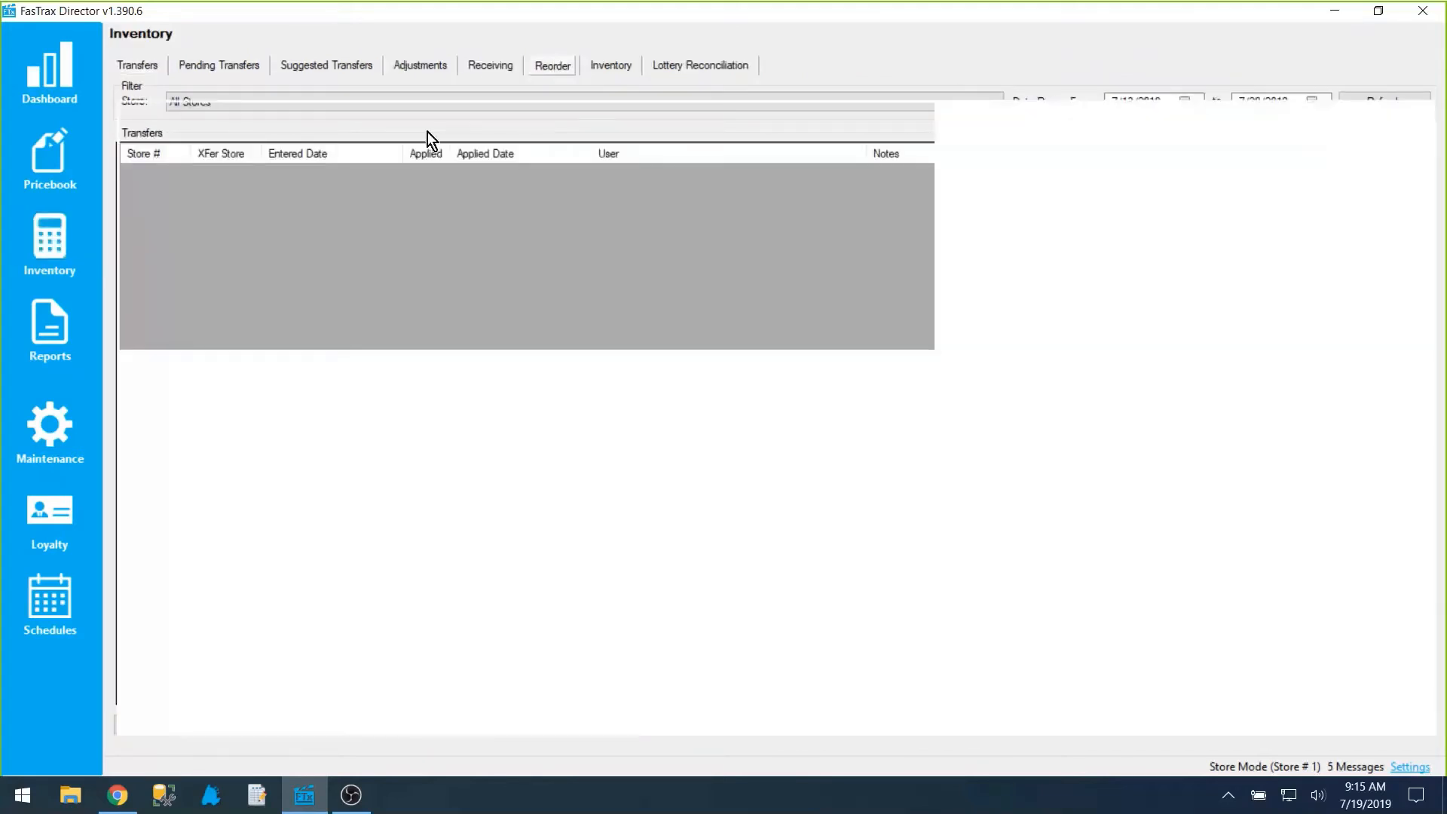
click(354, 154)
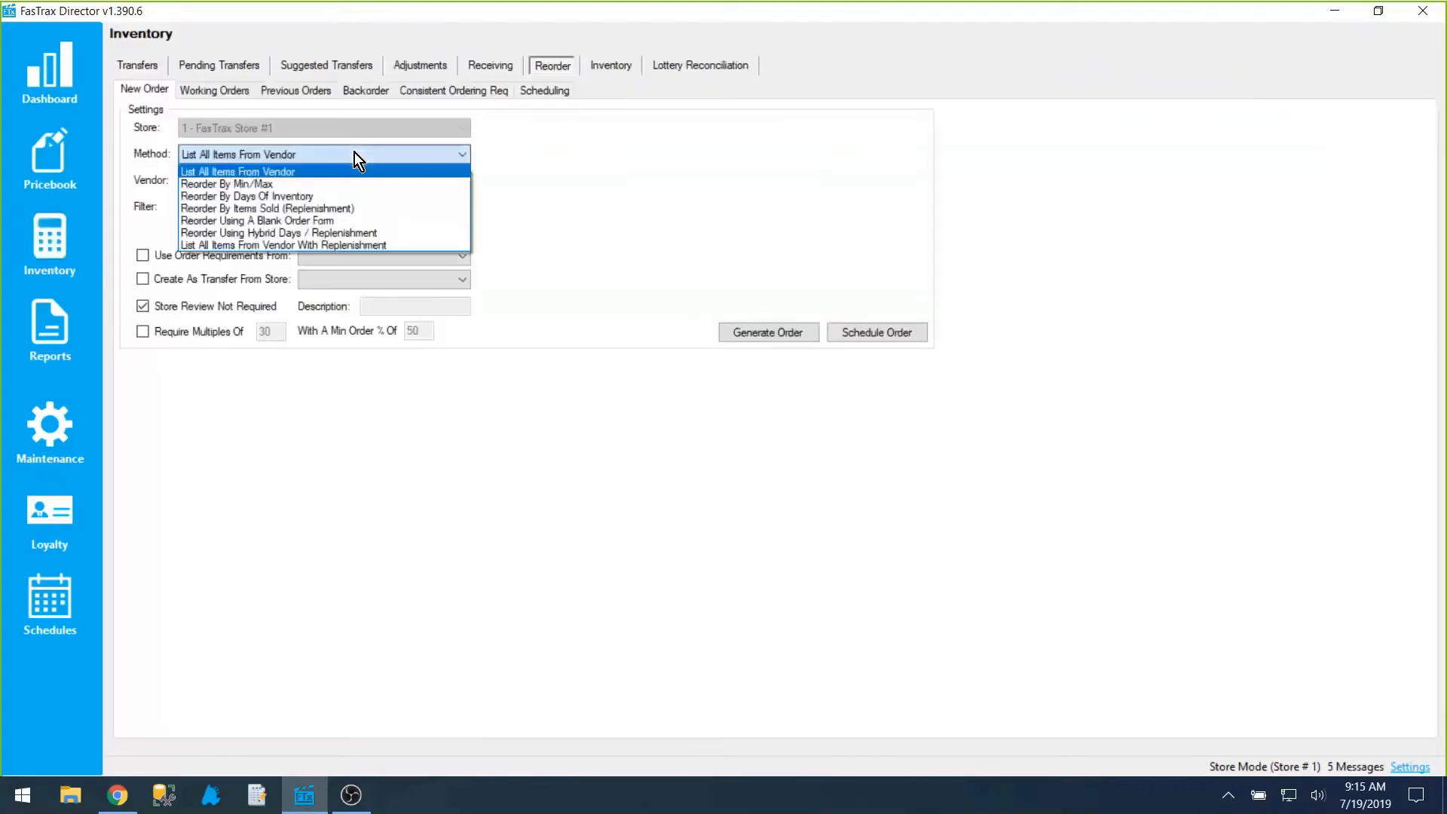
click(355, 204)
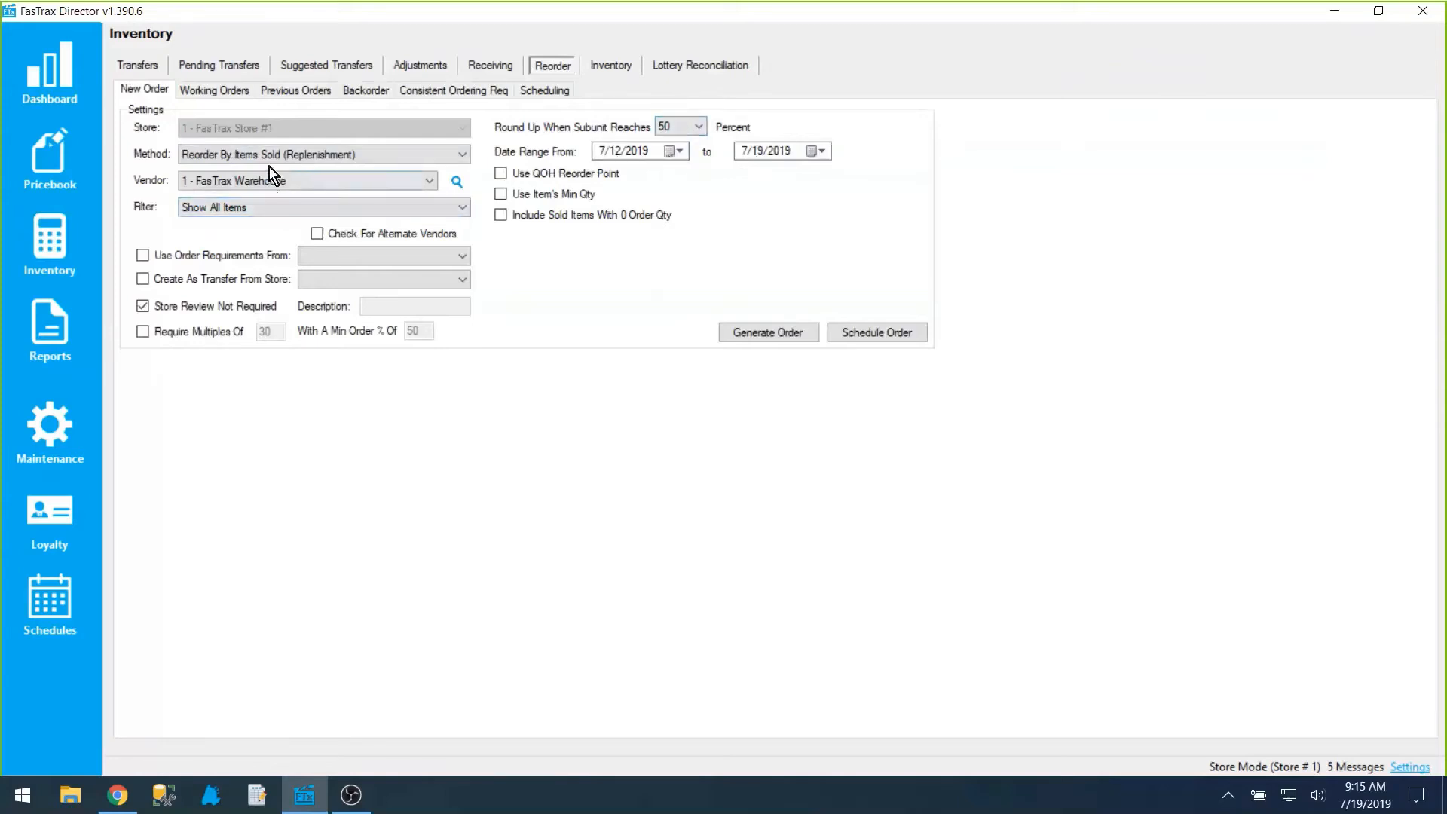
Step: Filter the order by department and select 46 - FULL PRICE PACK and 47 - FULL PRICE CARTON
click(279, 206)
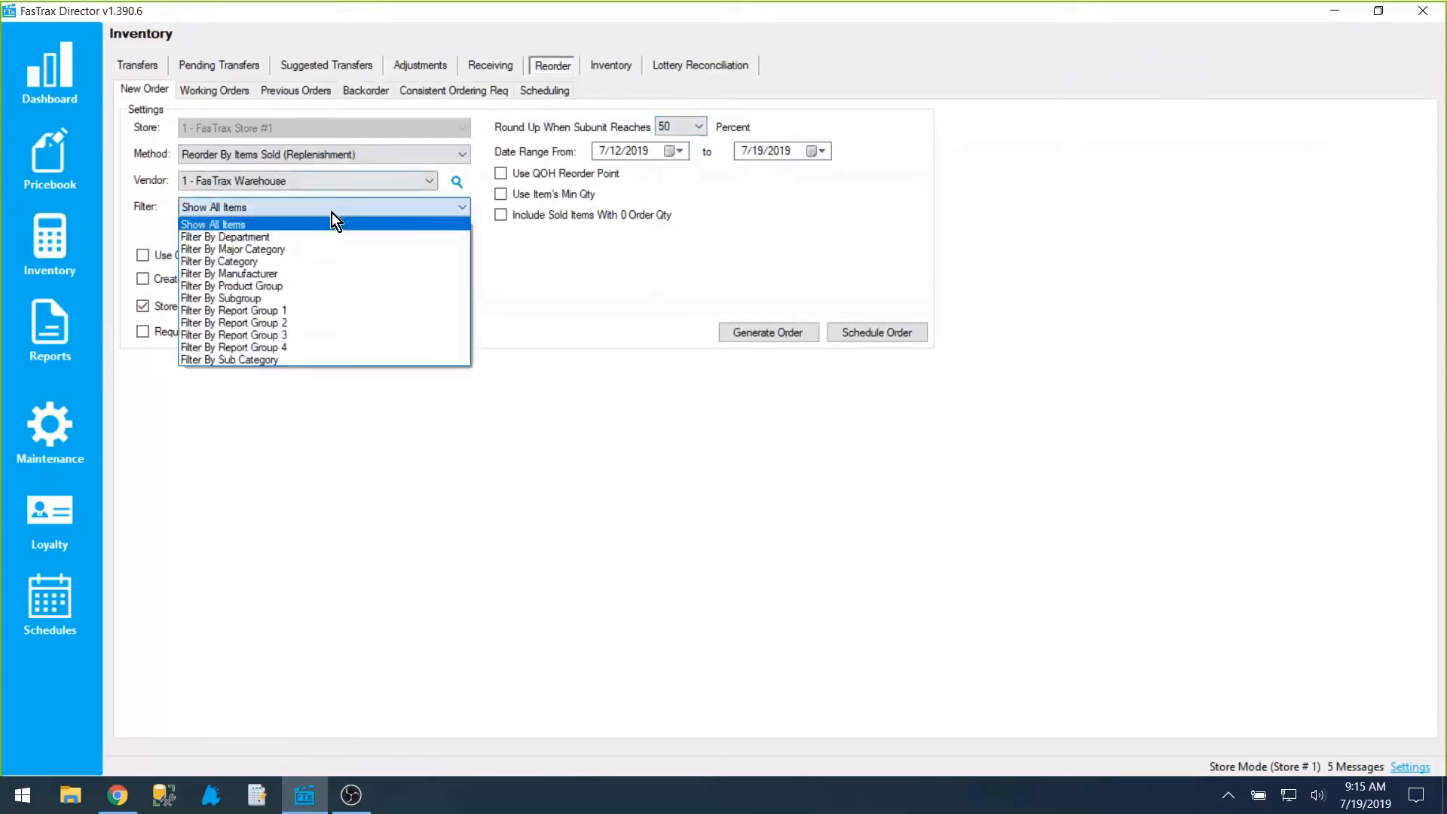
click(246, 235)
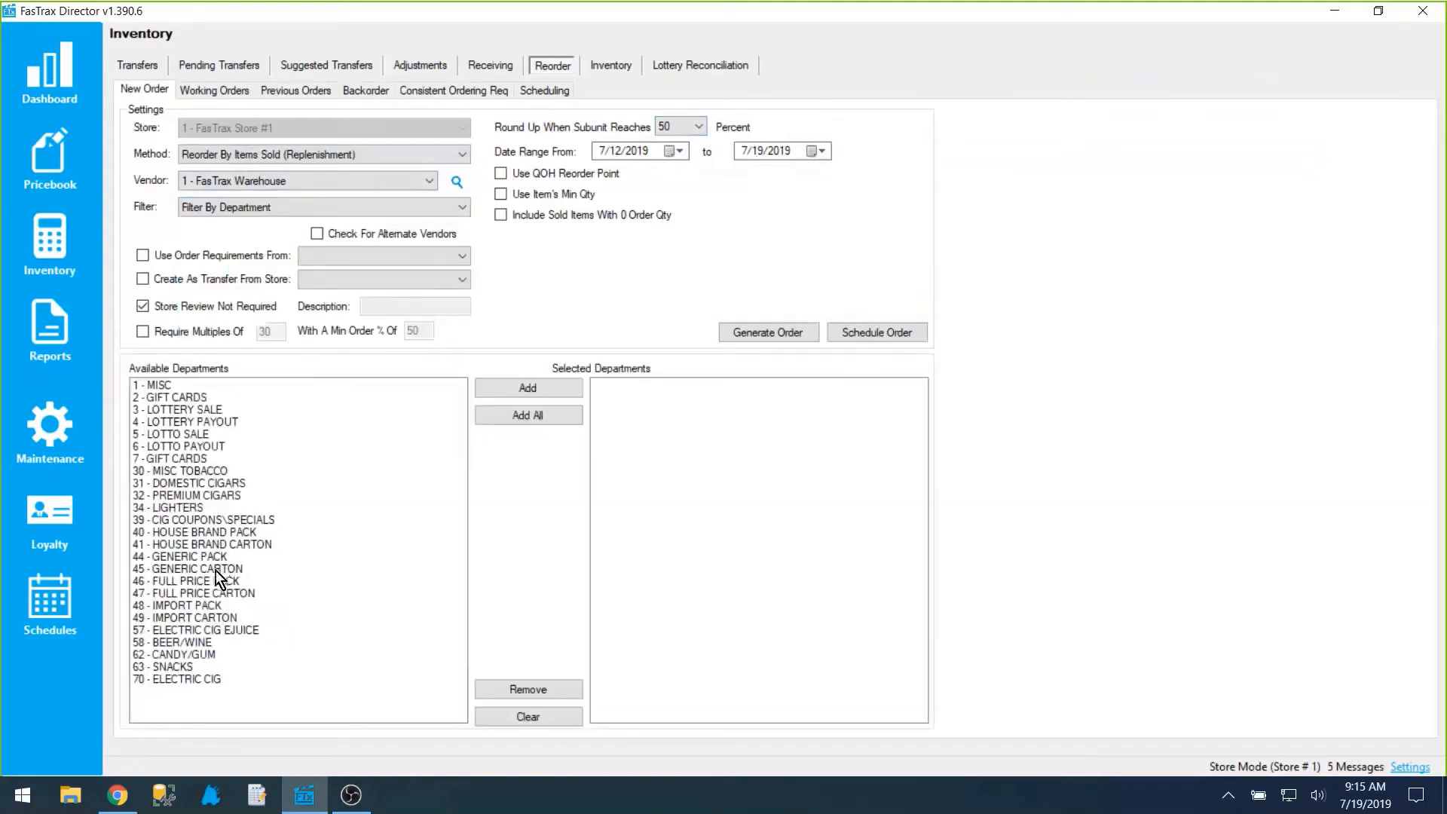
drag(205, 580, 206, 594)
click(547, 389)
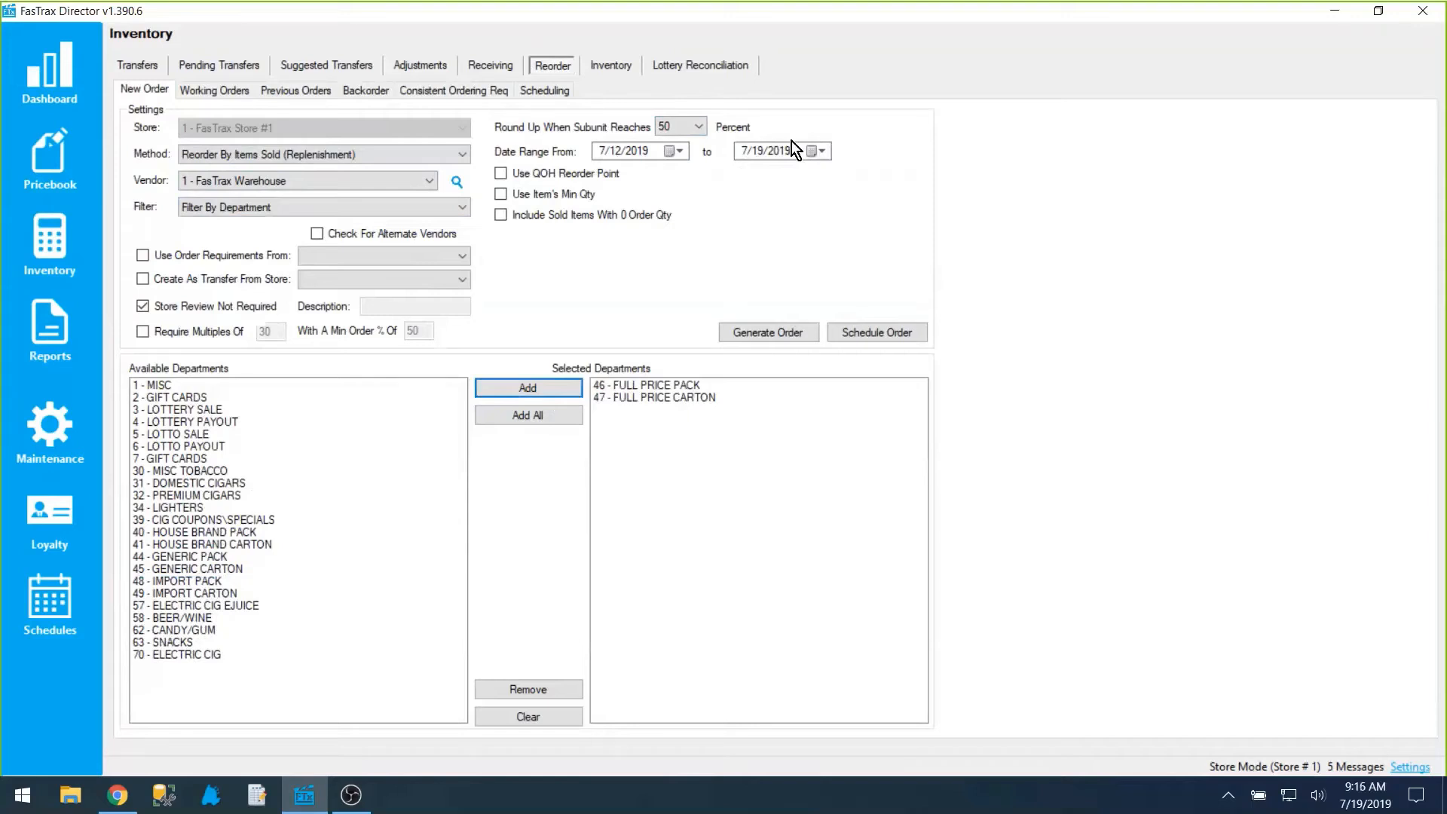
Step: Examine the available subunit round-up percentages and set Round Up When Subunit Reaches to 80 percent
click(681, 125)
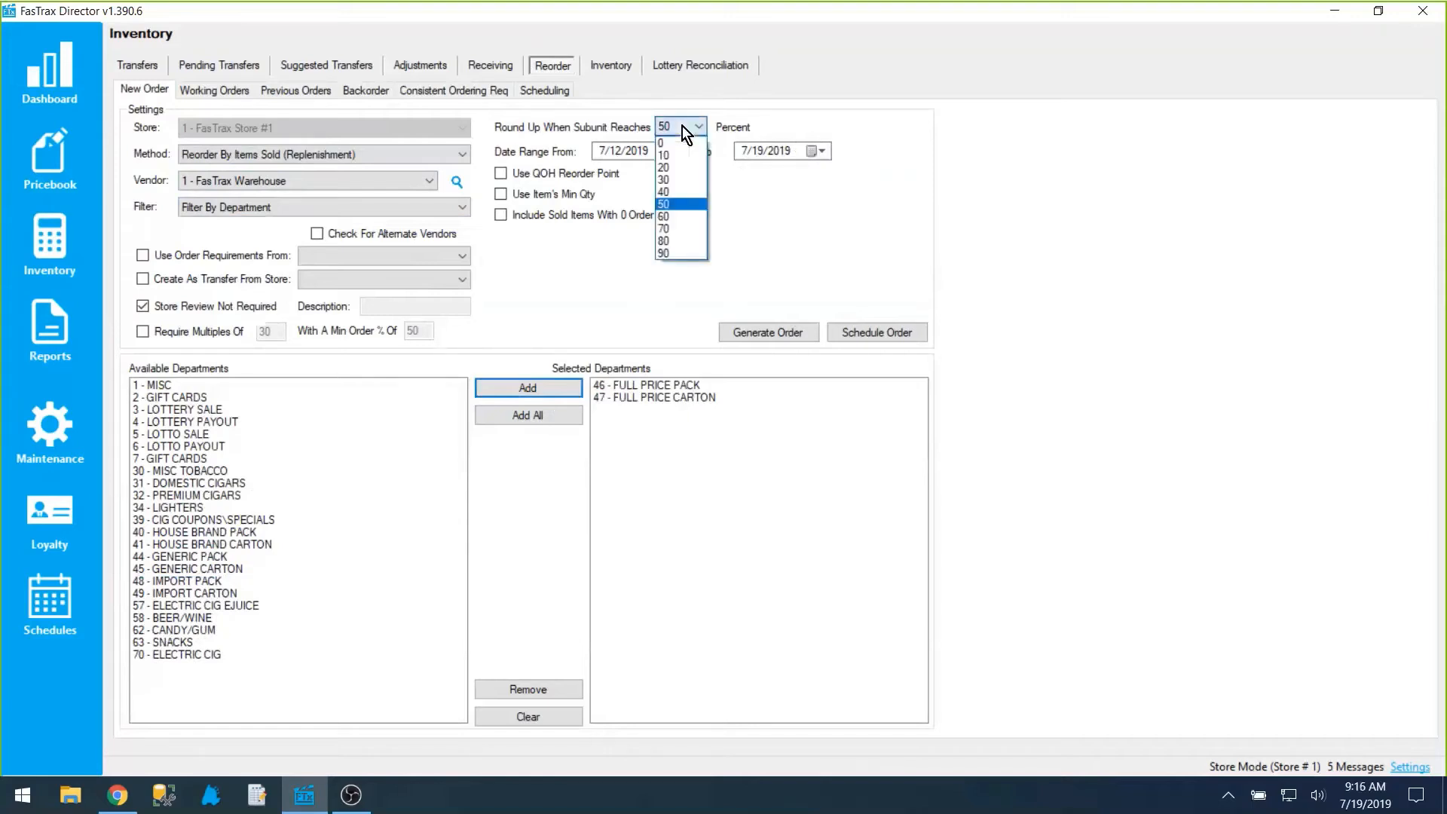
click(682, 125)
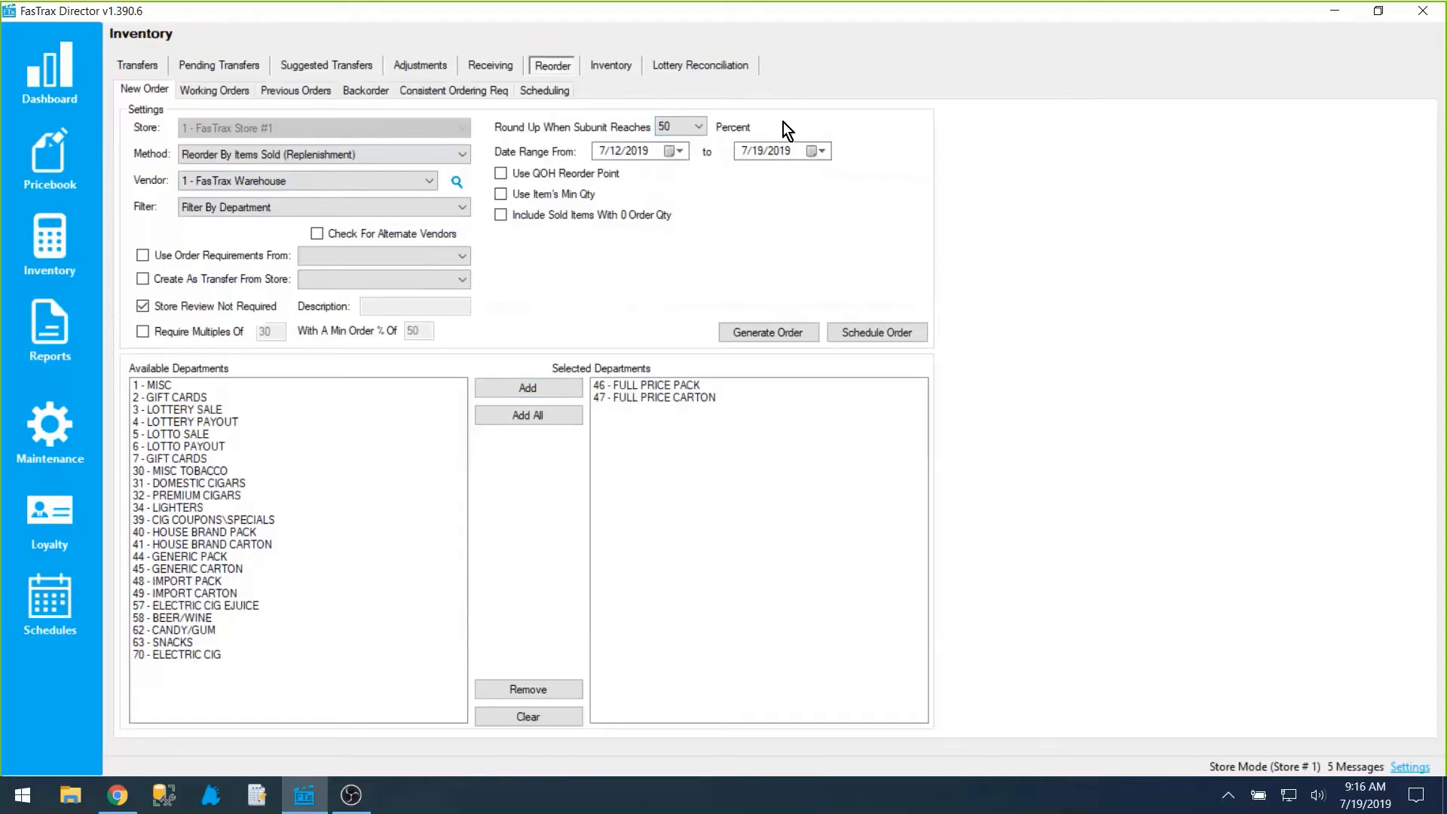
click(694, 133)
click(693, 133)
click(687, 128)
click(687, 127)
click(694, 127)
click(694, 126)
click(694, 126)
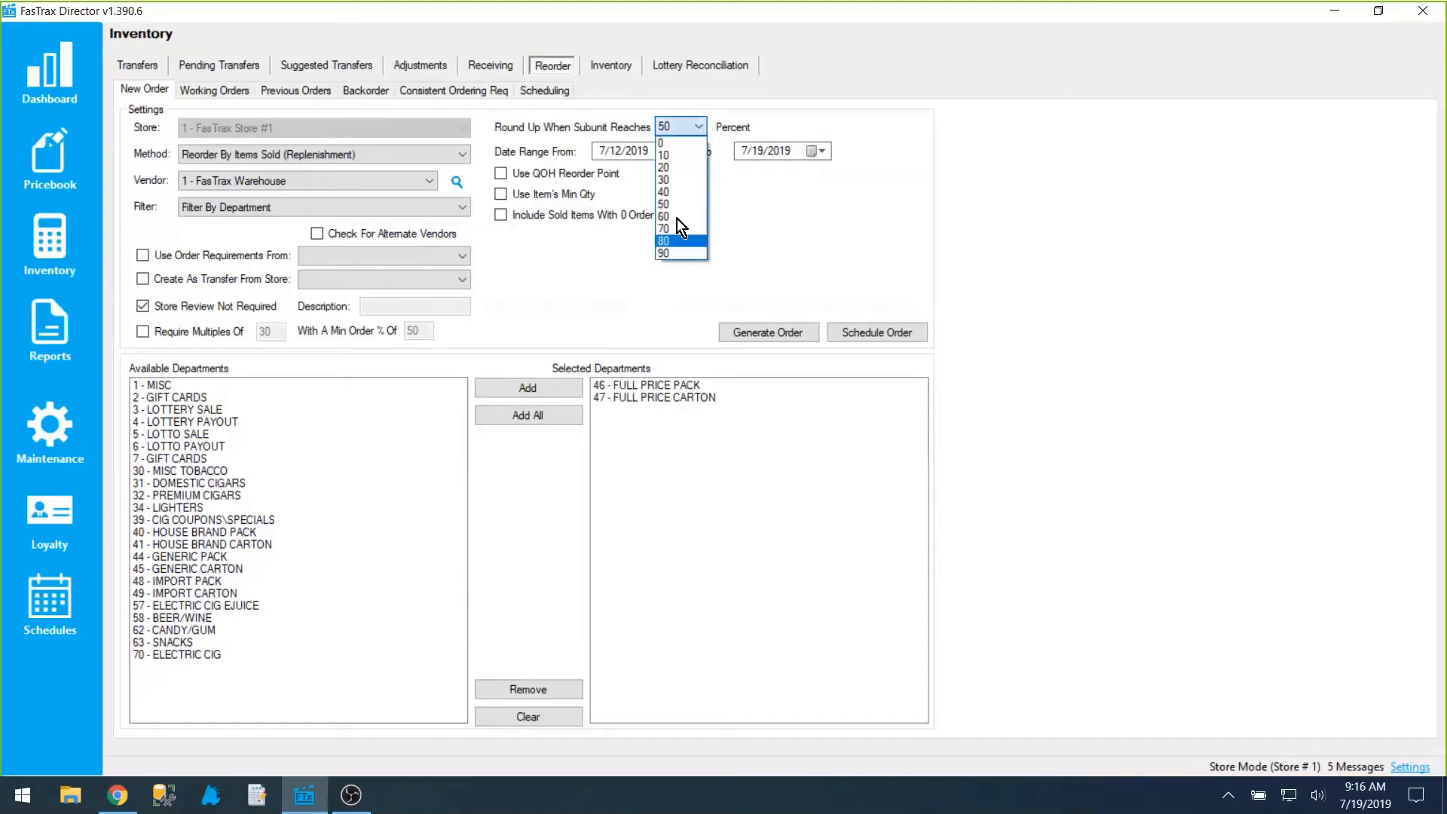
click(672, 241)
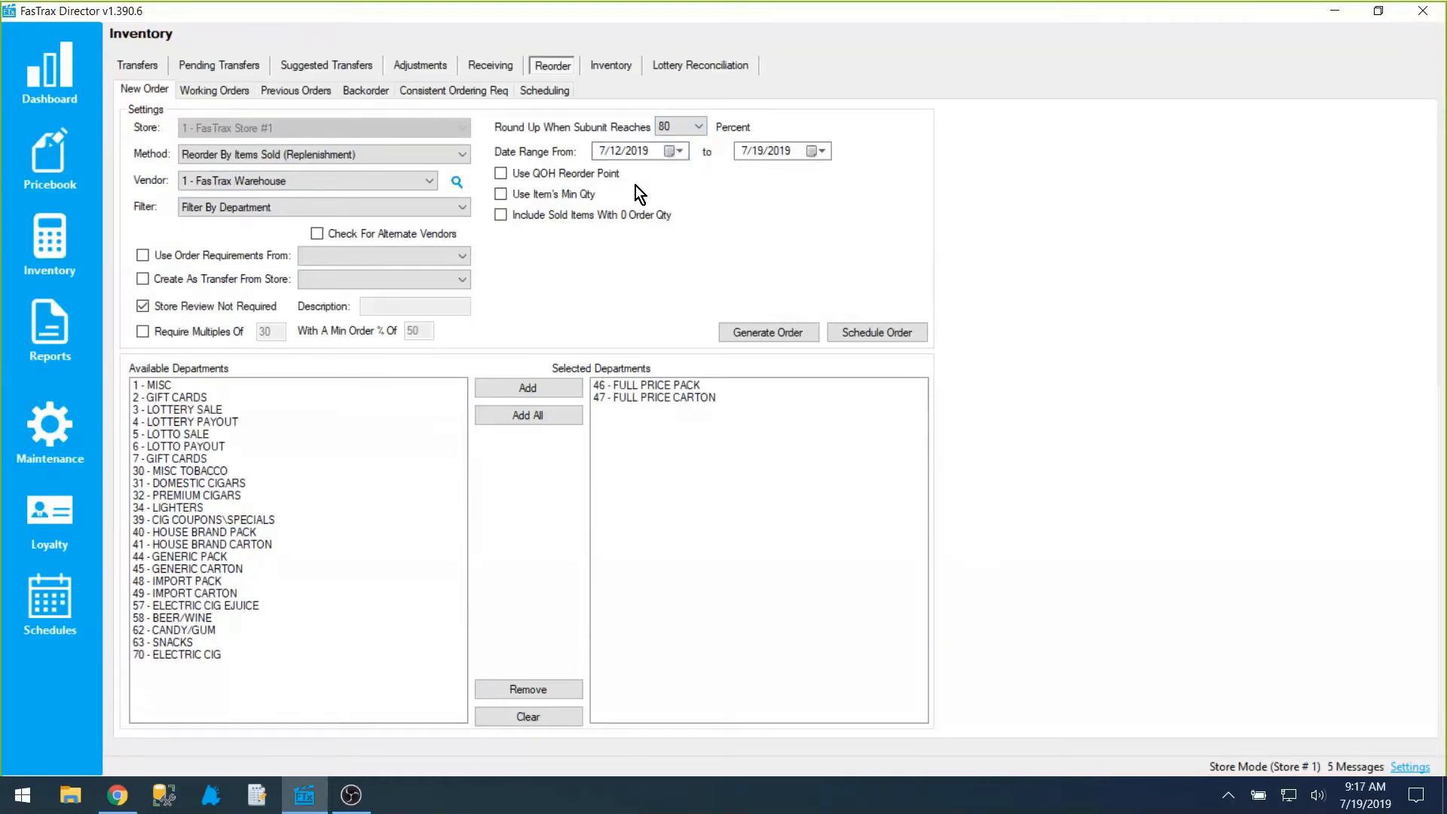
Step: Try the Use Item's Min Qty option, check the item Min field in the pricebook, and return to inventory
click(571, 196)
click(51, 149)
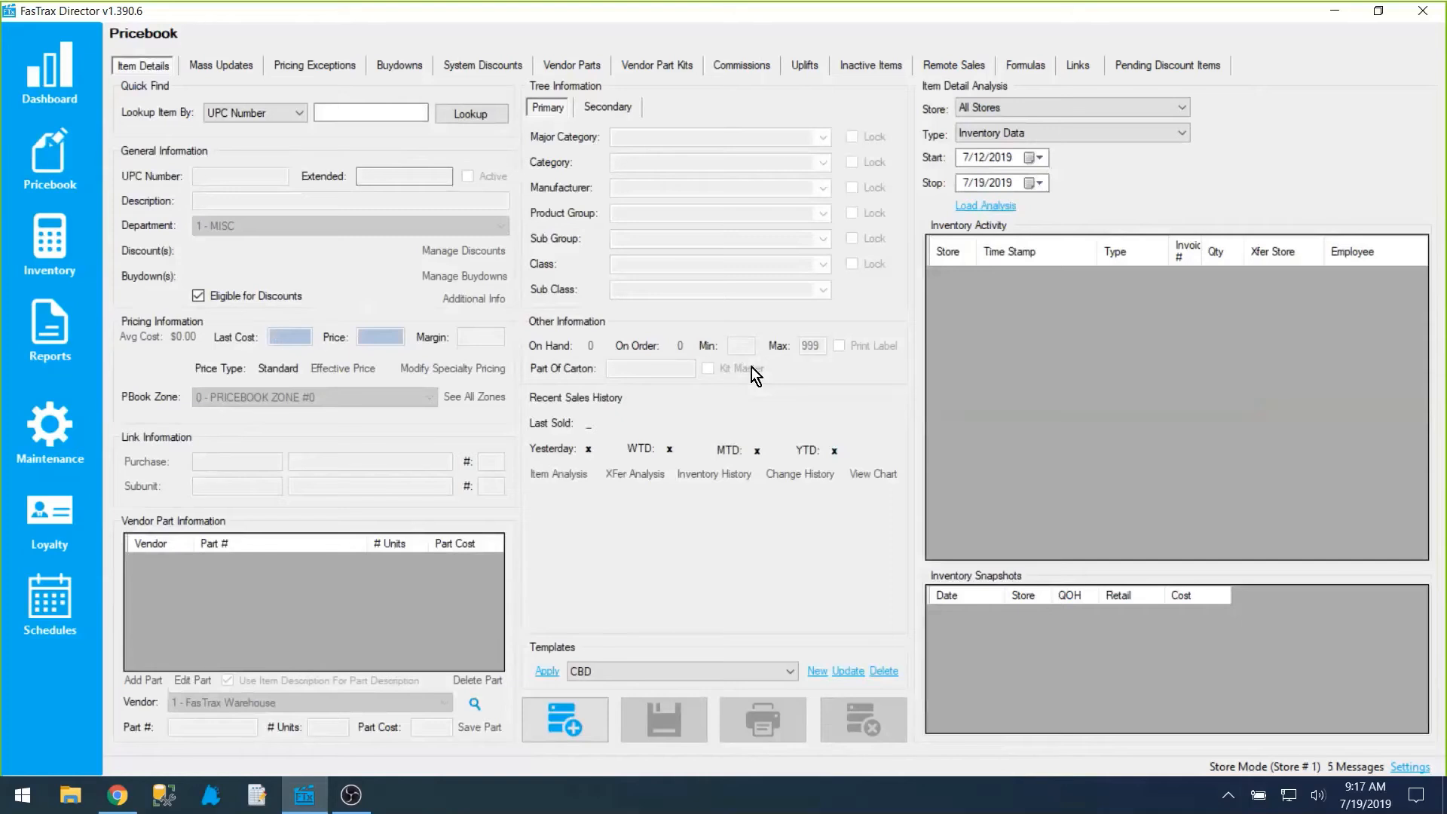
click(58, 229)
Step: Set the new order's method to Reorder By Items Sold (Replenishment) and enable Use QOH Reorder Point
click(565, 70)
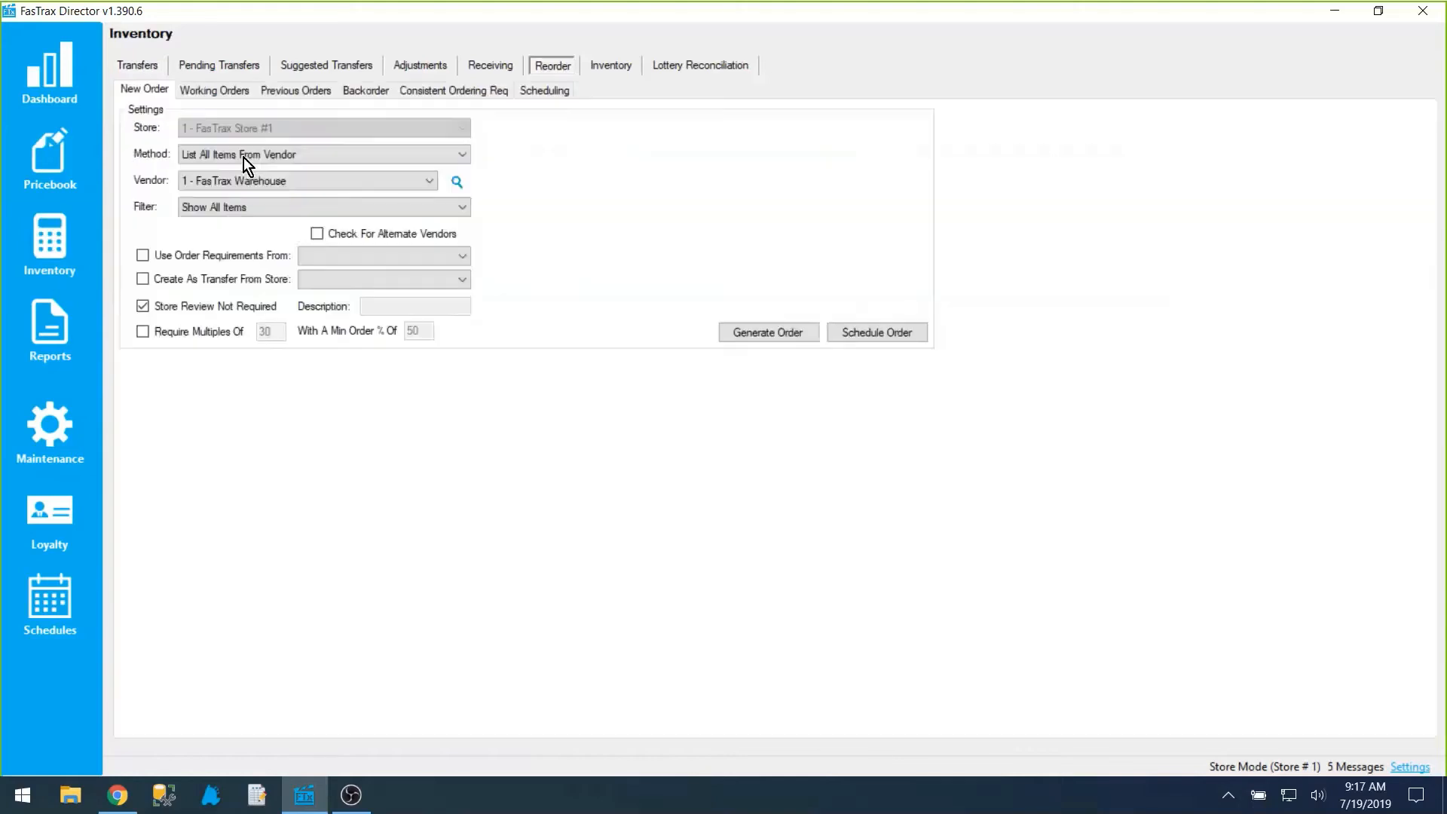
click(244, 157)
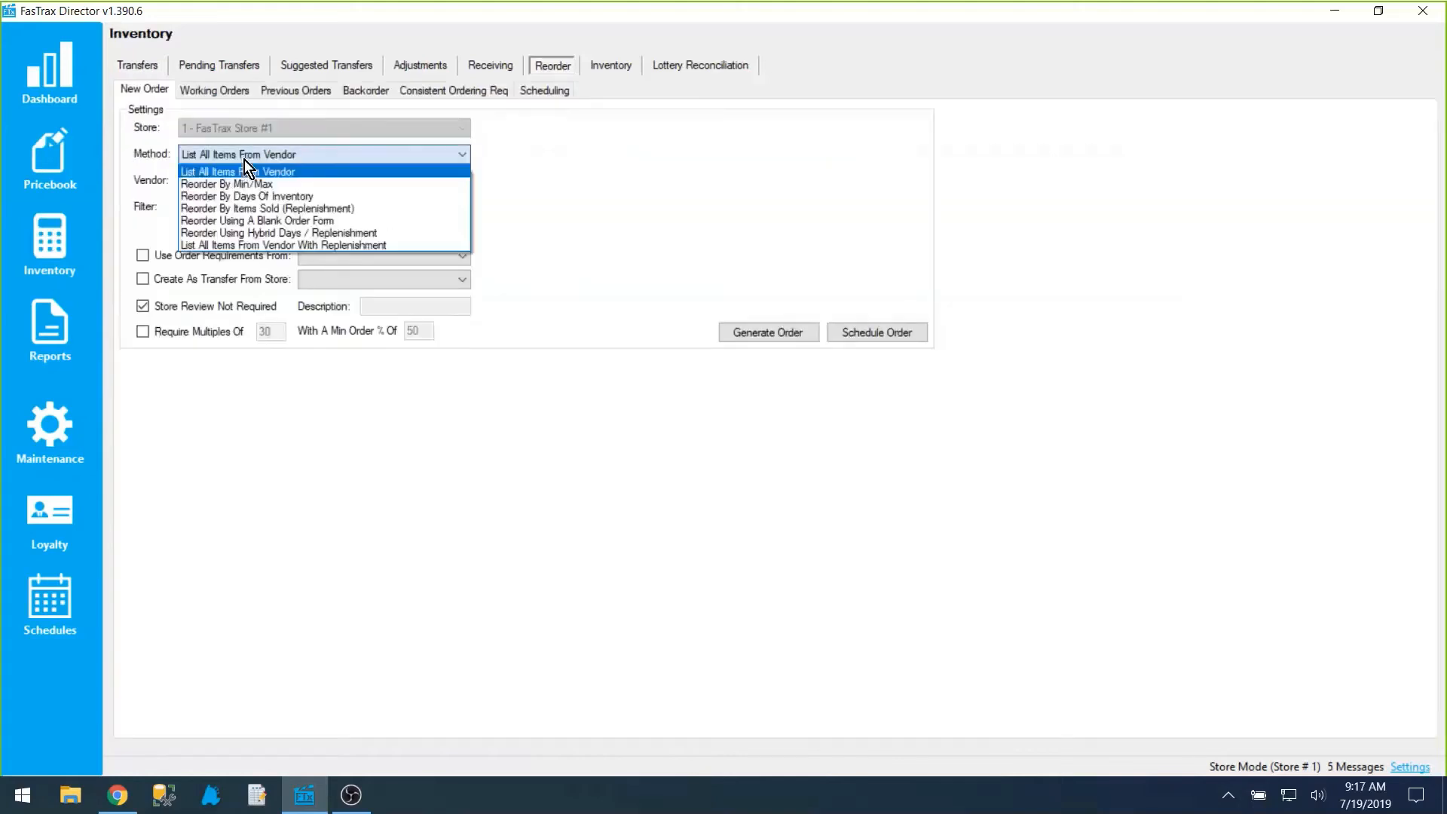
click(325, 209)
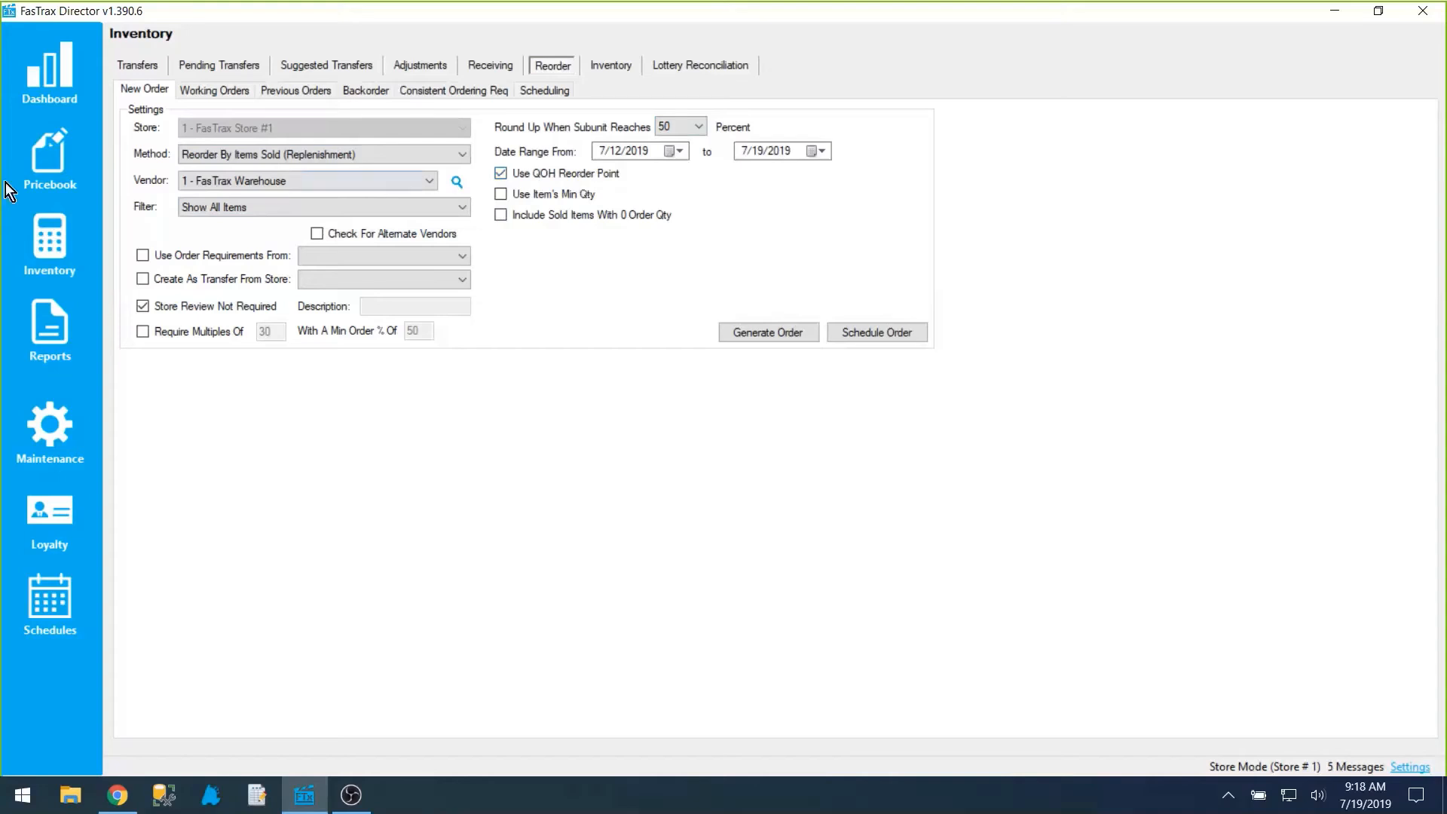
Step: Look up item UPC 999 (Snickers) in the pricebook and examine its vendor part units and UPC number
click(38, 155)
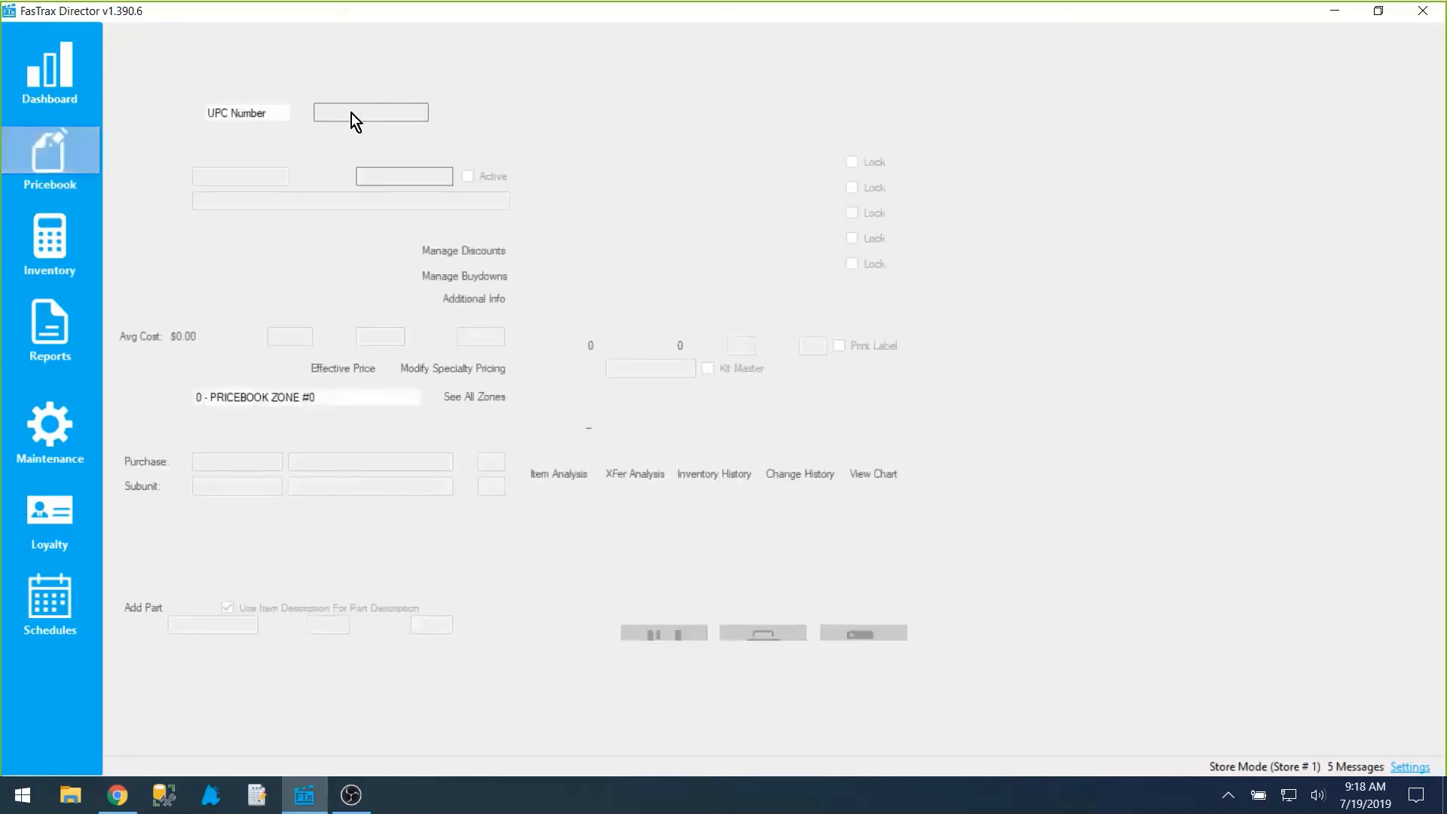
text(999)
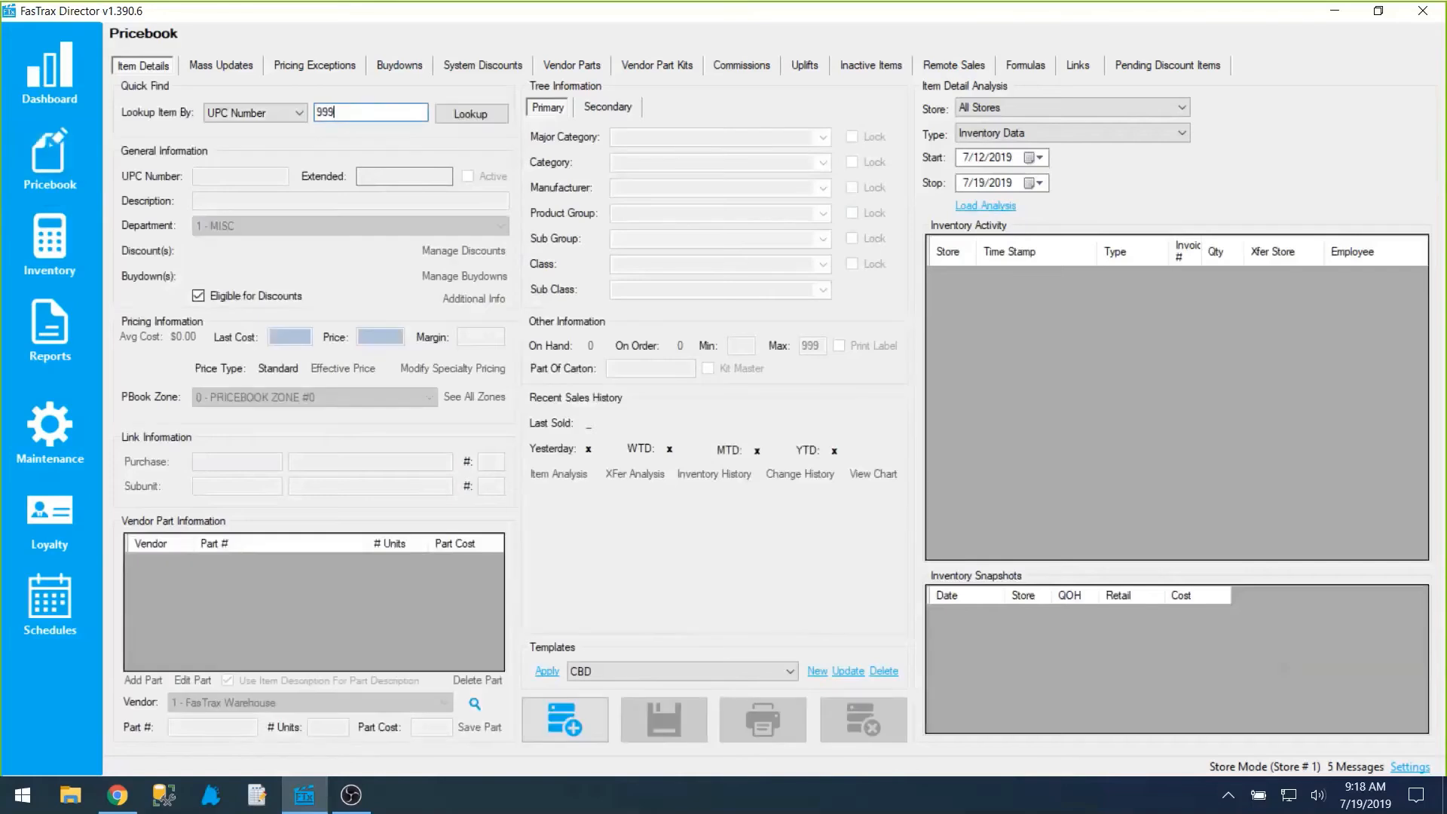
key(Return)
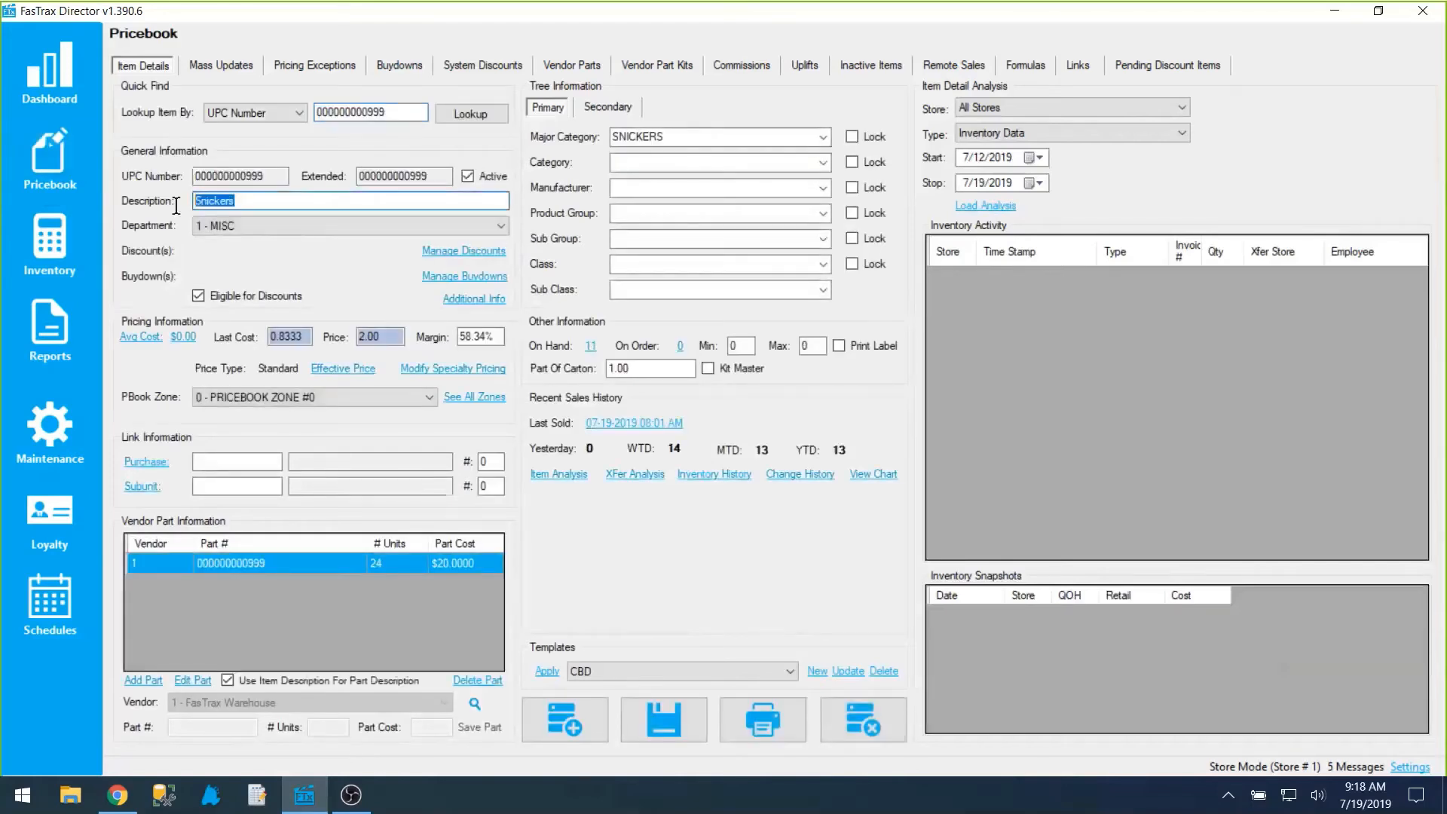
click(254, 568)
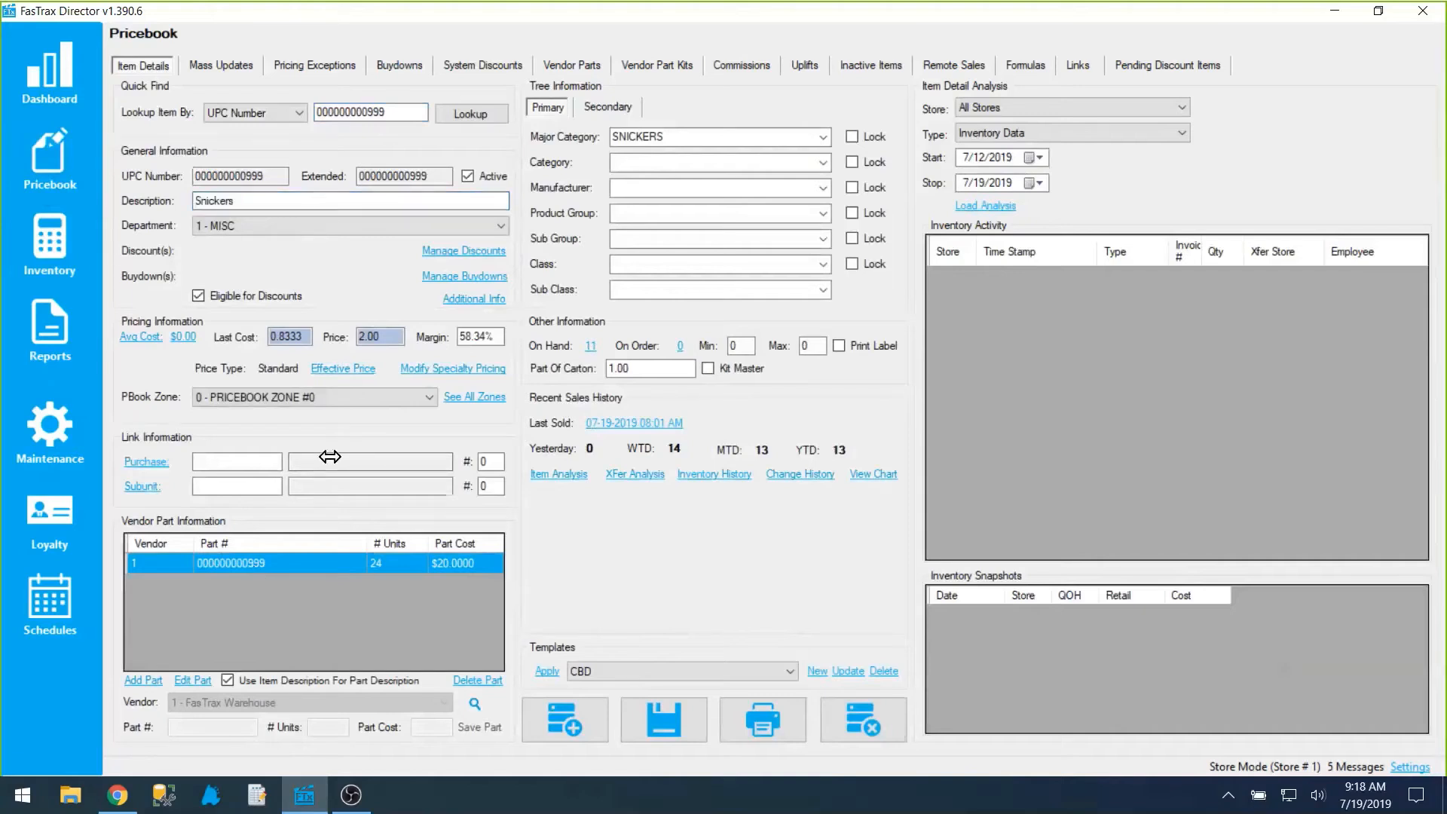
drag(271, 176, 155, 177)
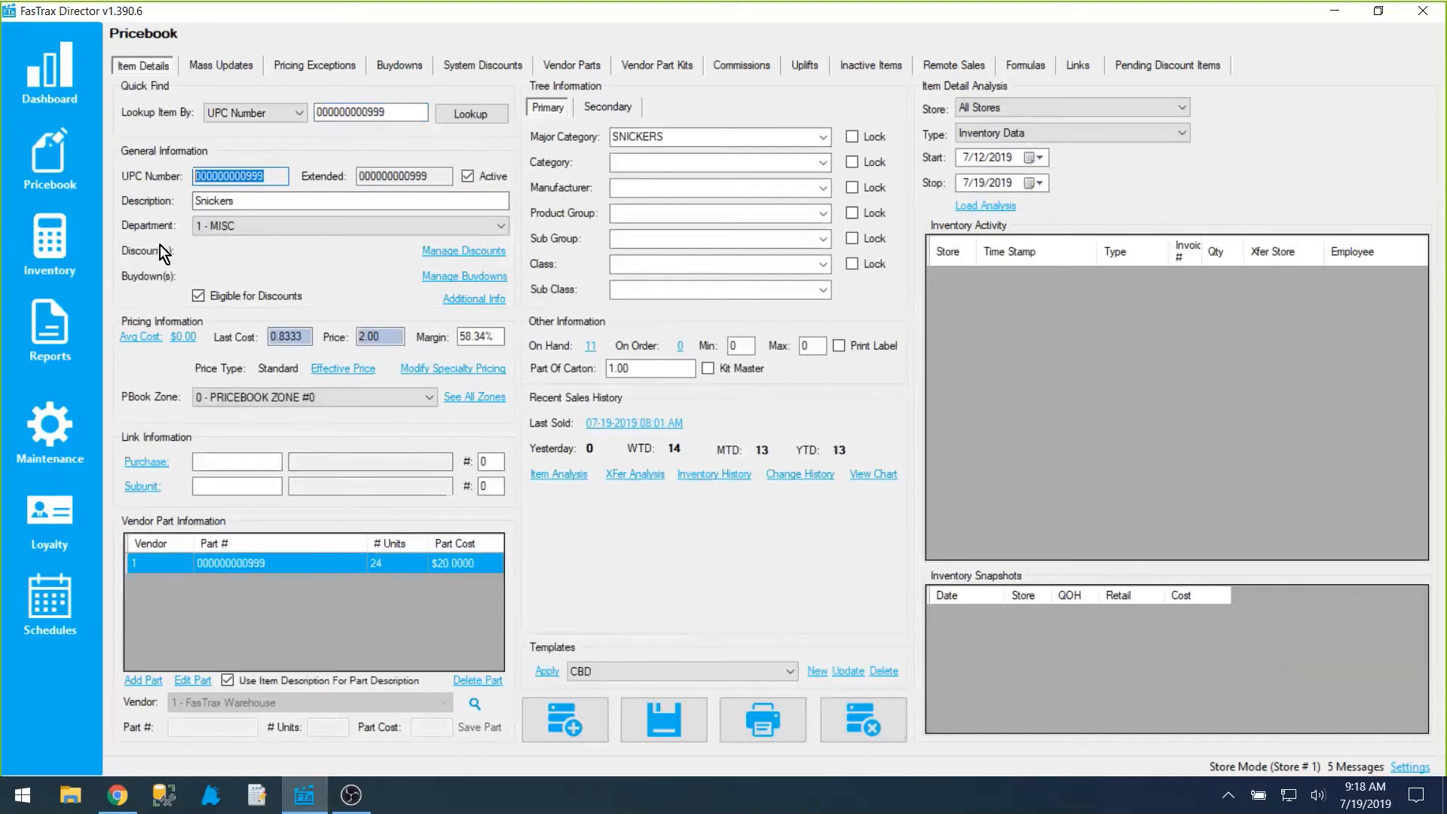
Step: Examine the QOH Reorder Point setting of the MISC department in the maintenance settings
click(55, 435)
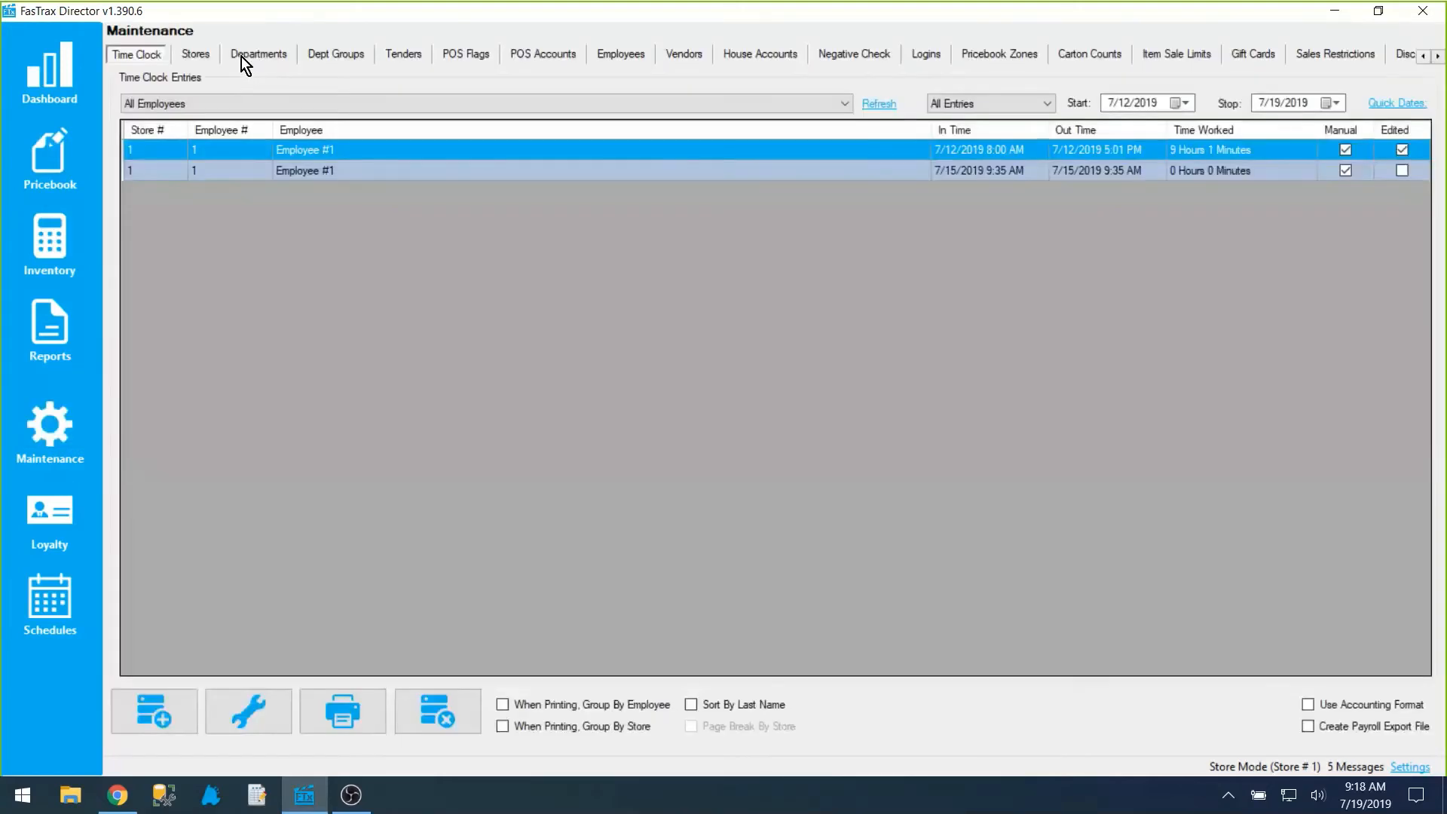
click(251, 57)
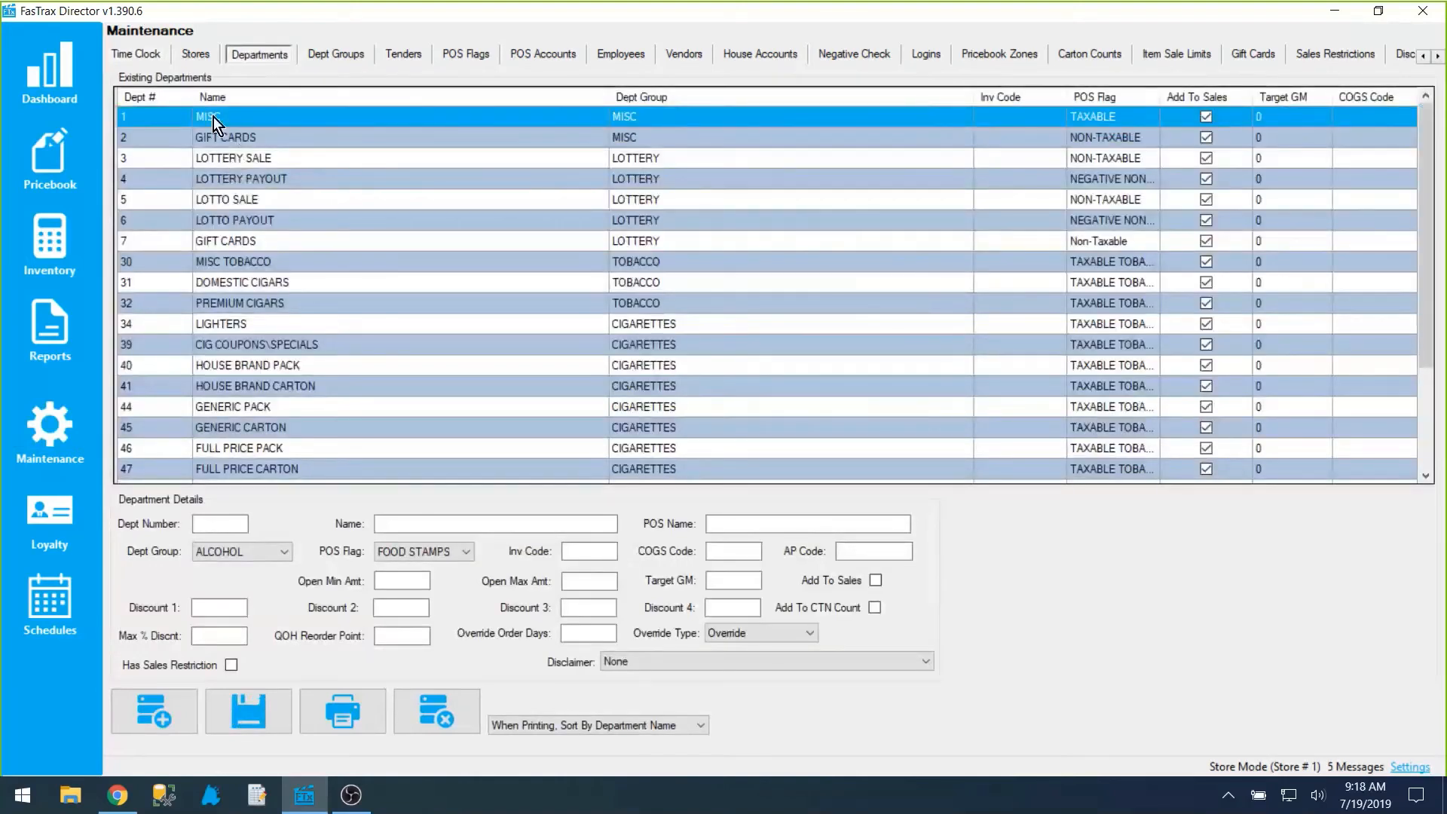
click(214, 116)
click(402, 637)
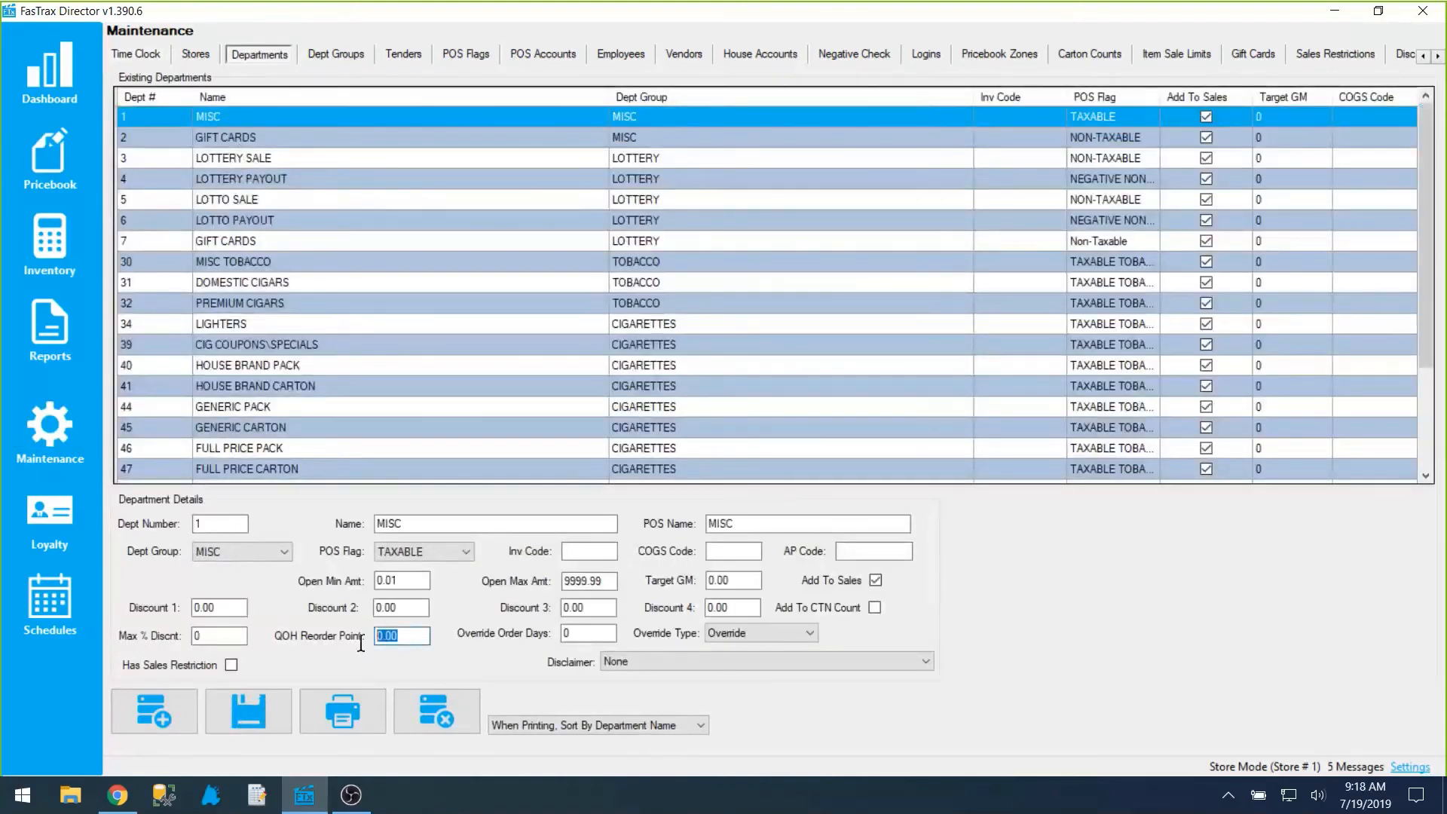
drag(402, 639, 362, 641)
click(400, 639)
Step: Look up item UPC 999 again and examine the QOH Reorder Point in its additional item information, closing it without saving
click(57, 143)
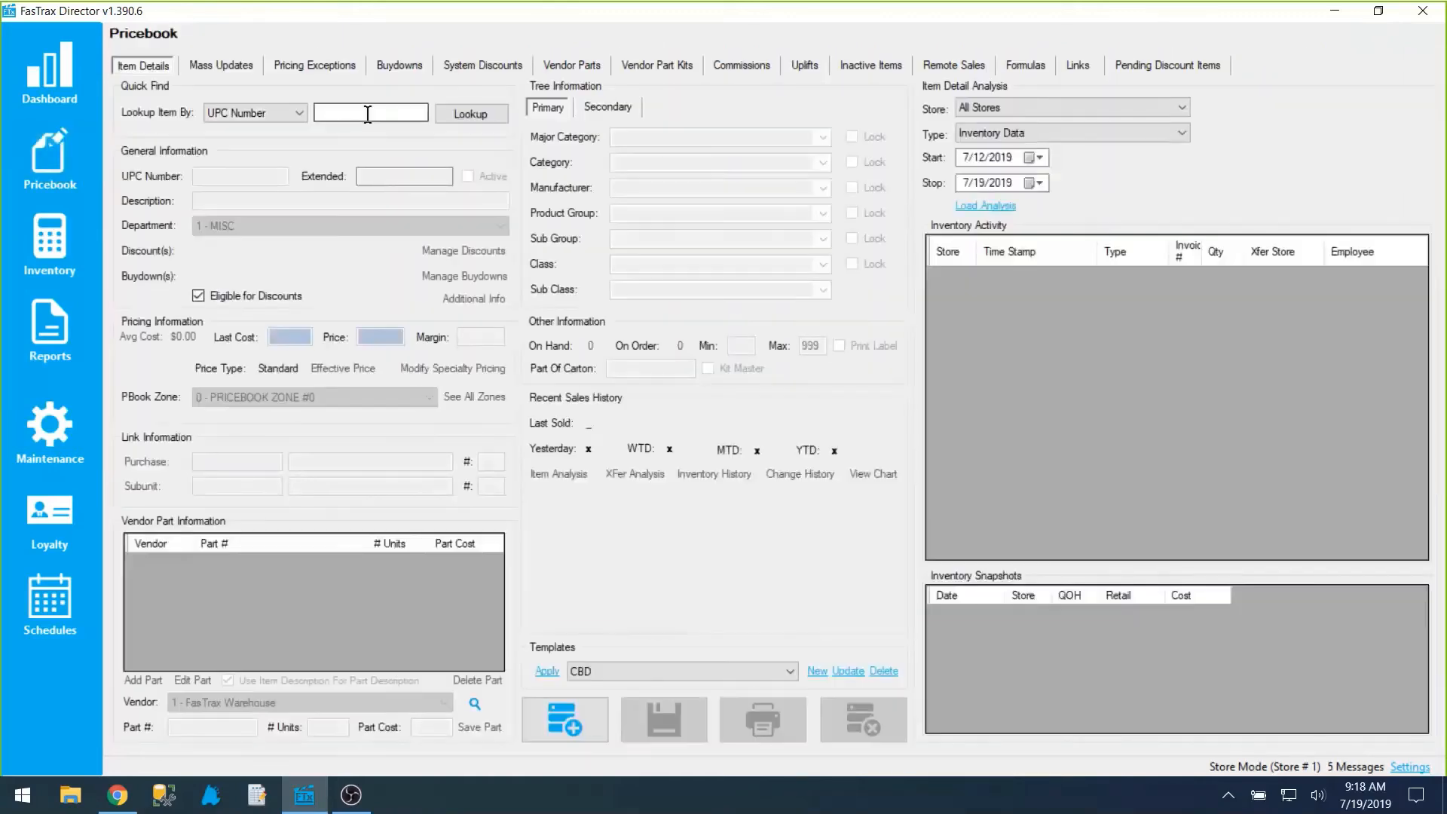
click(368, 113)
text(999)
key(Return)
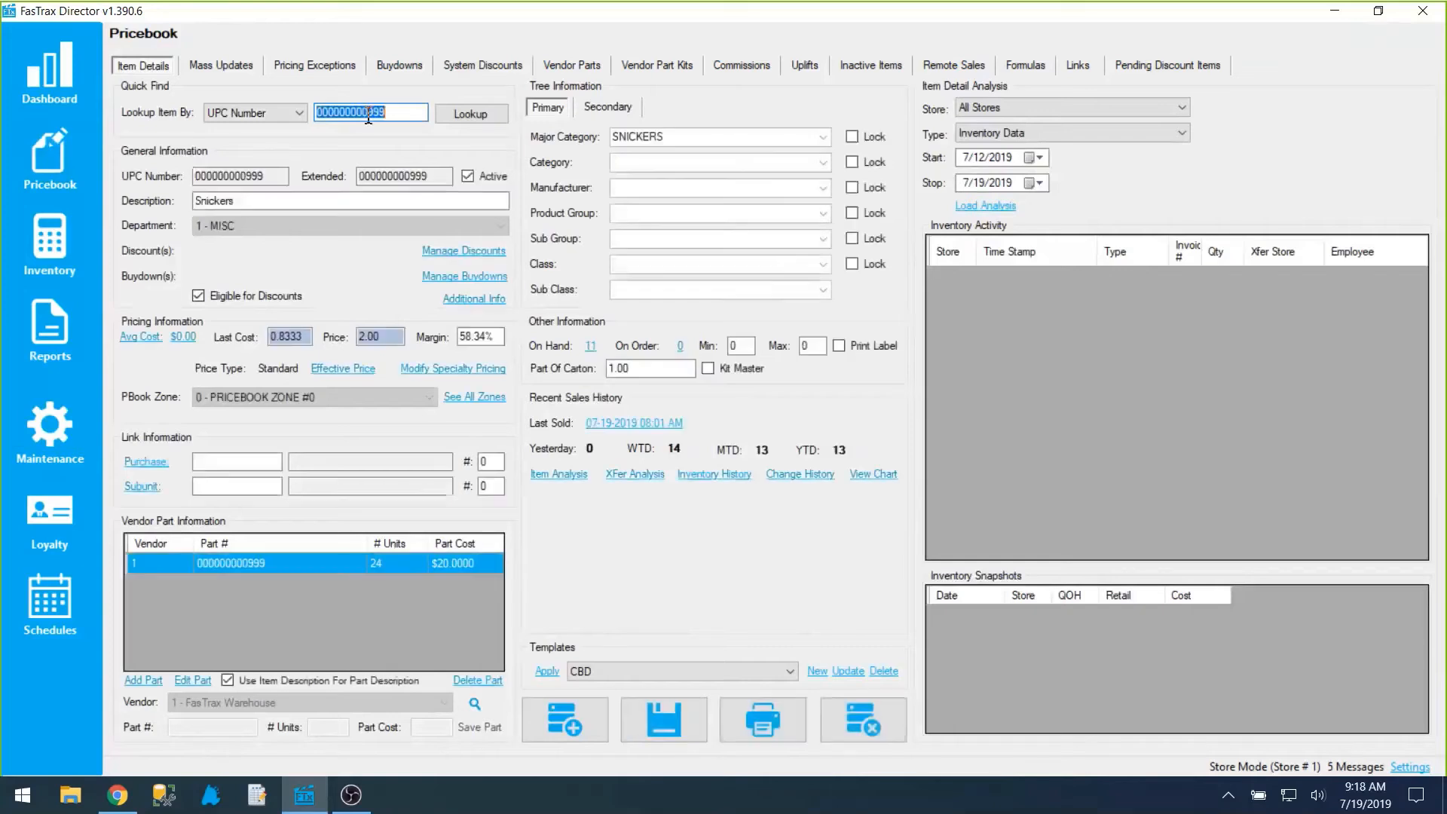
click(481, 301)
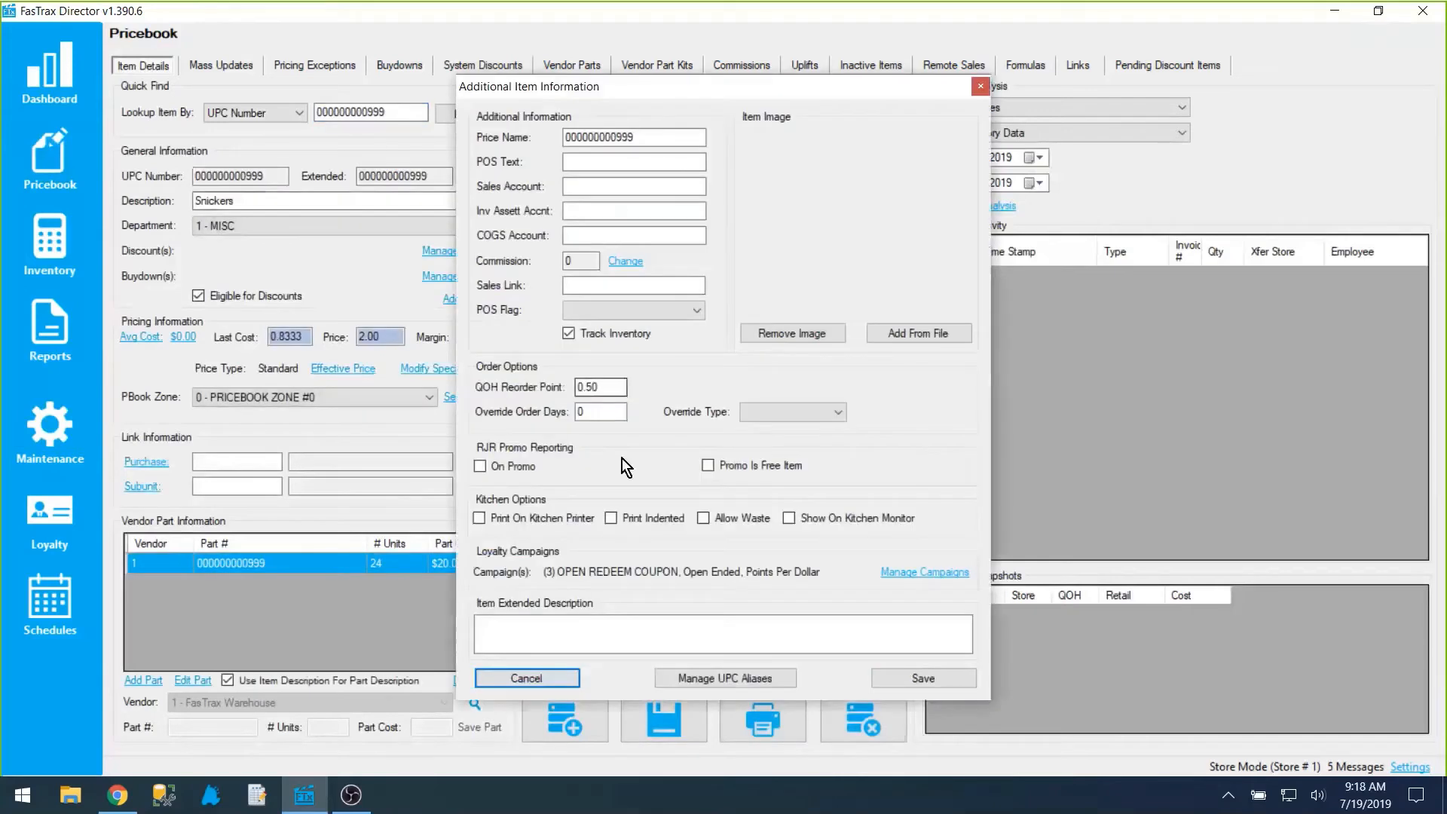
drag(602, 387, 562, 387)
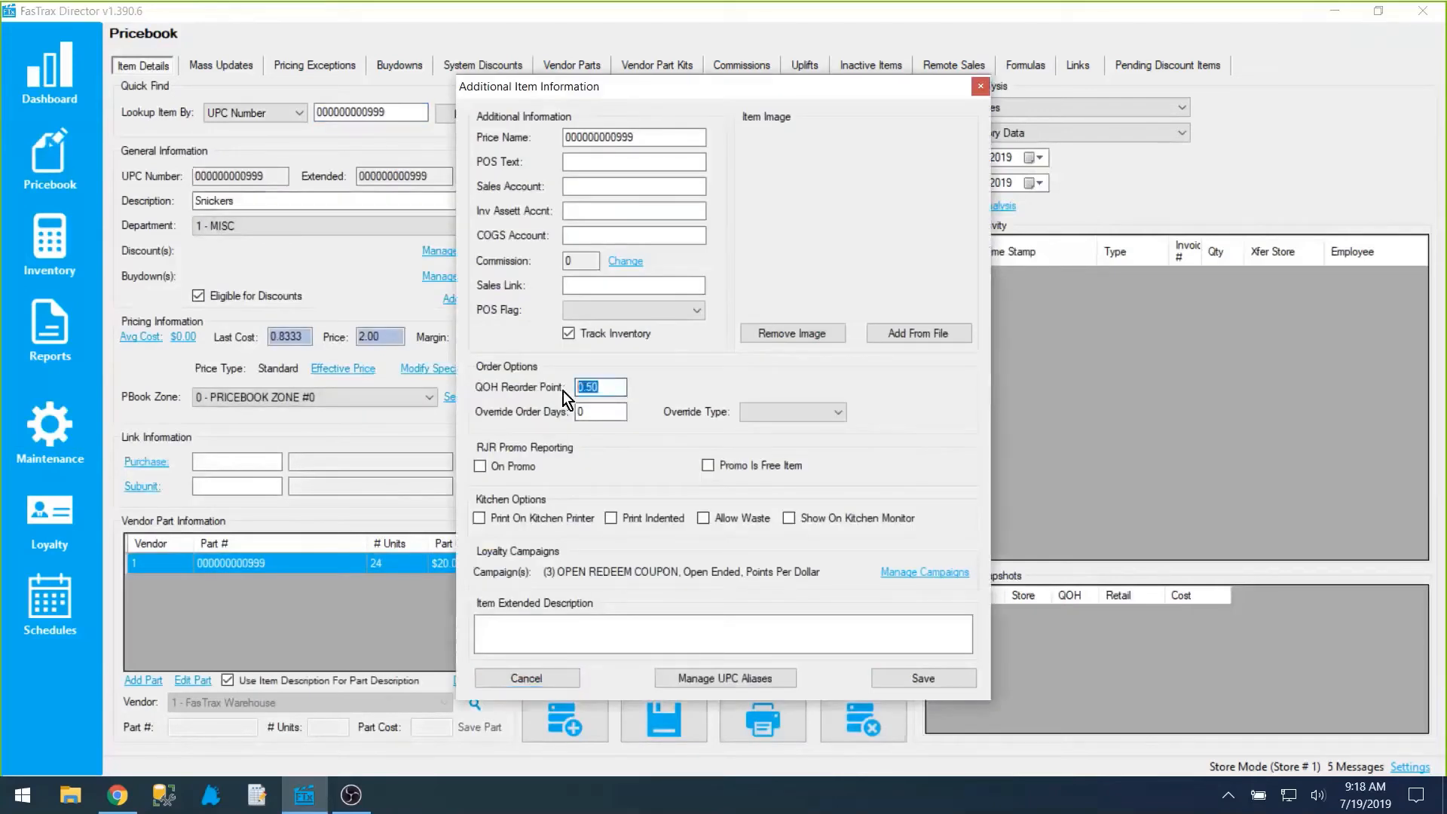
click(612, 387)
click(980, 89)
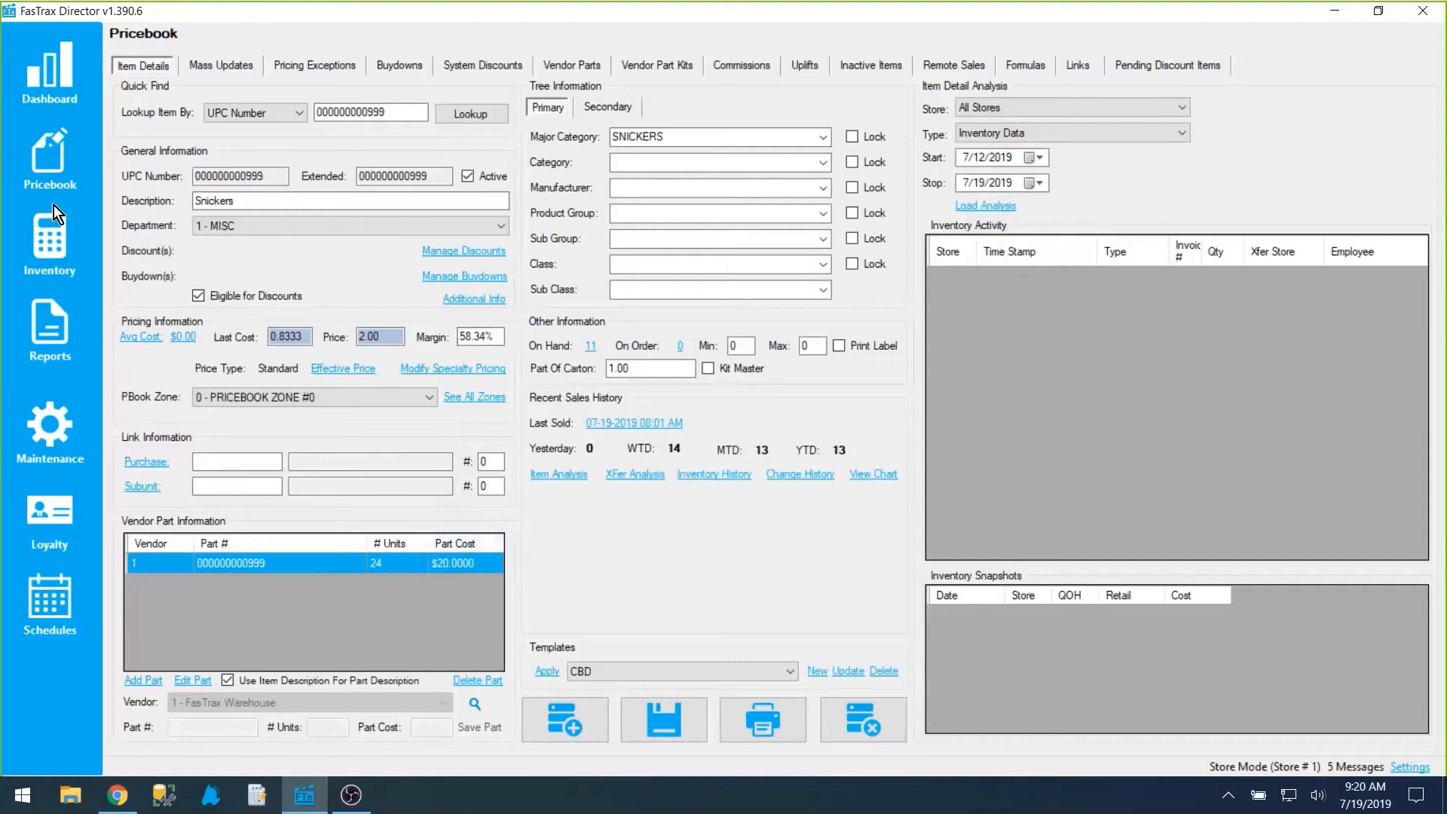
Step: Return to the new inventory reorder and set its method to Reorder By Items Sold (Replenishment)
click(35, 248)
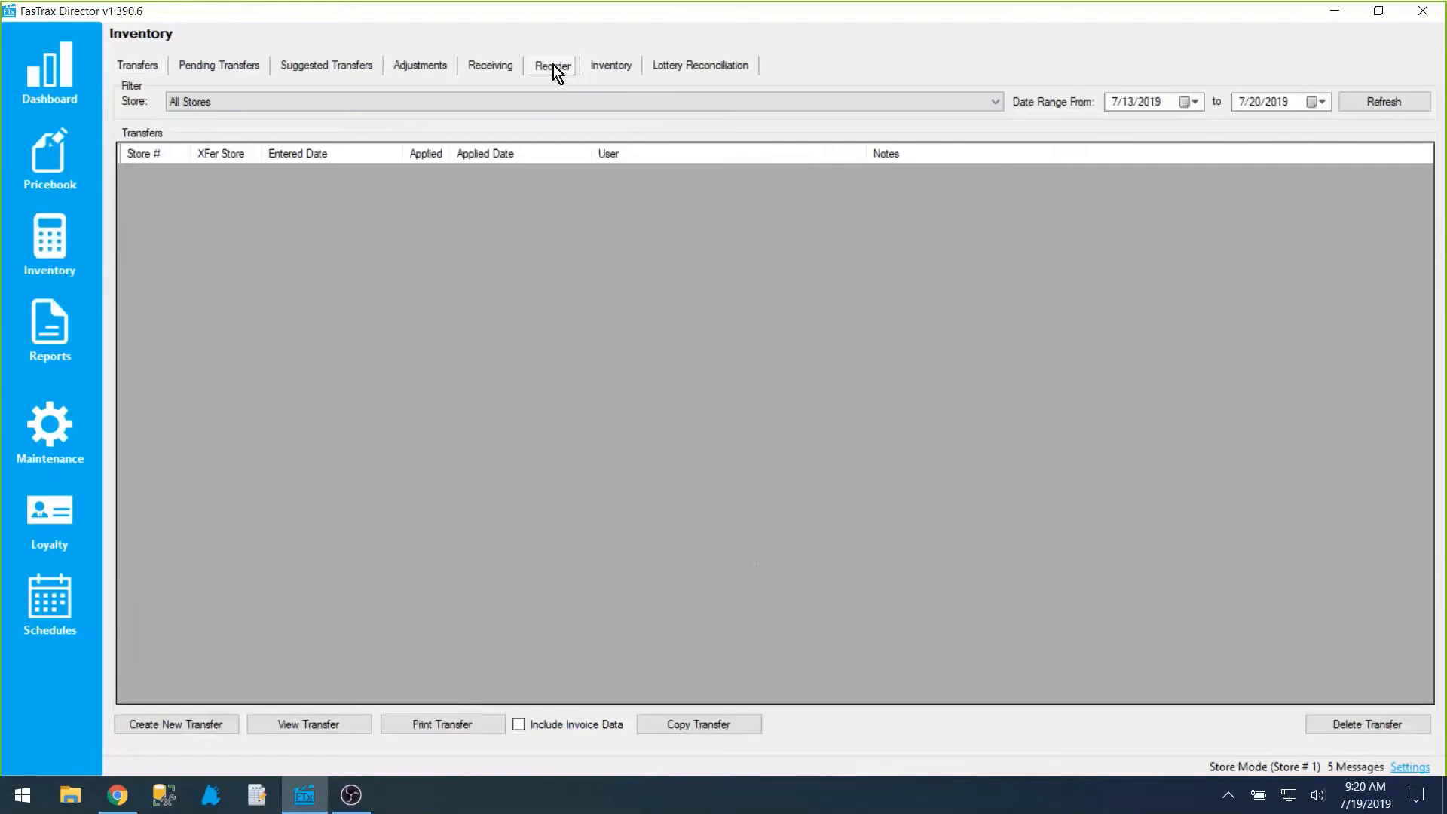
click(553, 64)
click(267, 154)
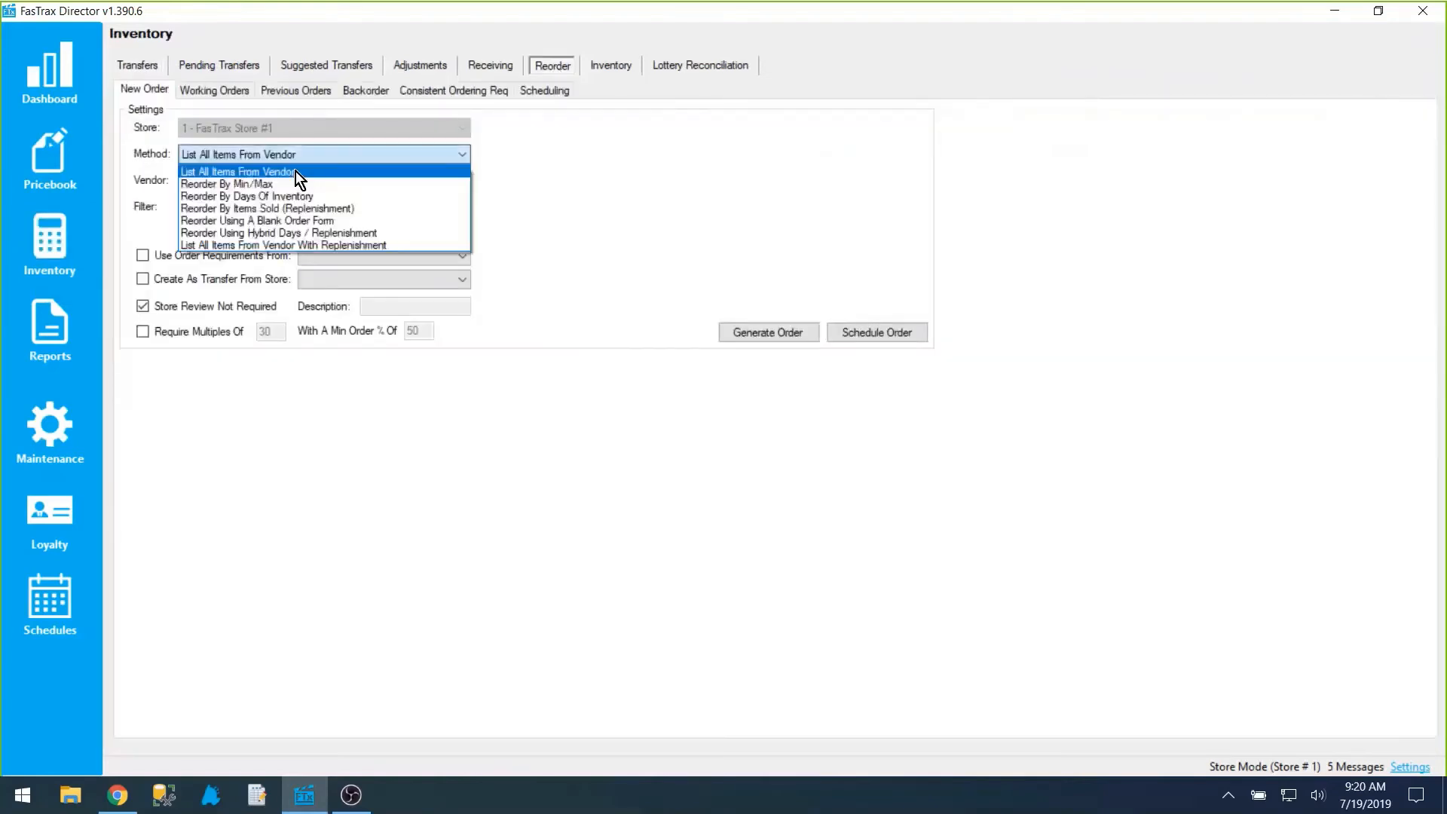
click(350, 208)
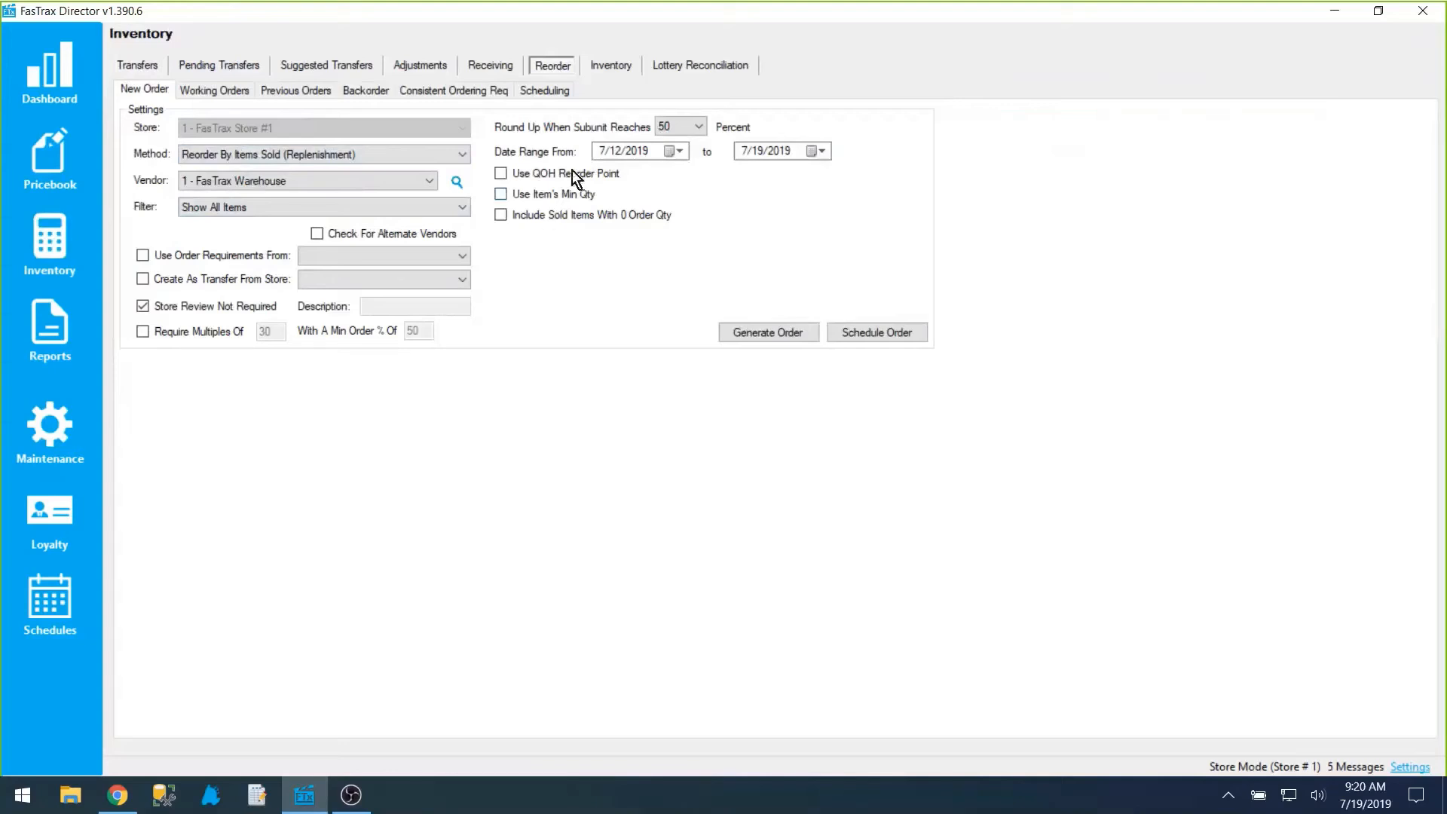
Step: Set the new order's method to Reorder By Days Of Inventory and look over both calendars of its date range
click(419, 152)
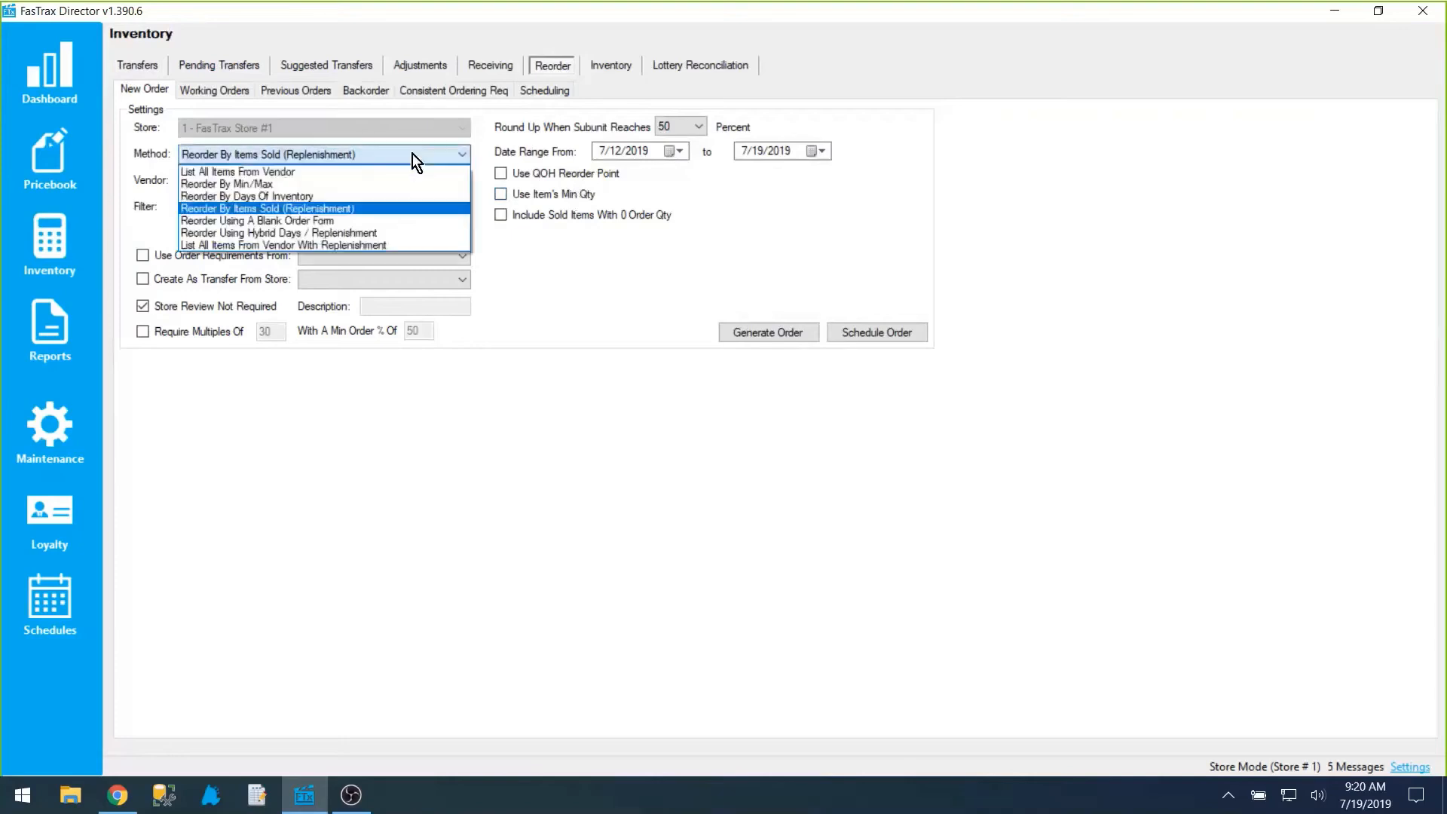
click(352, 194)
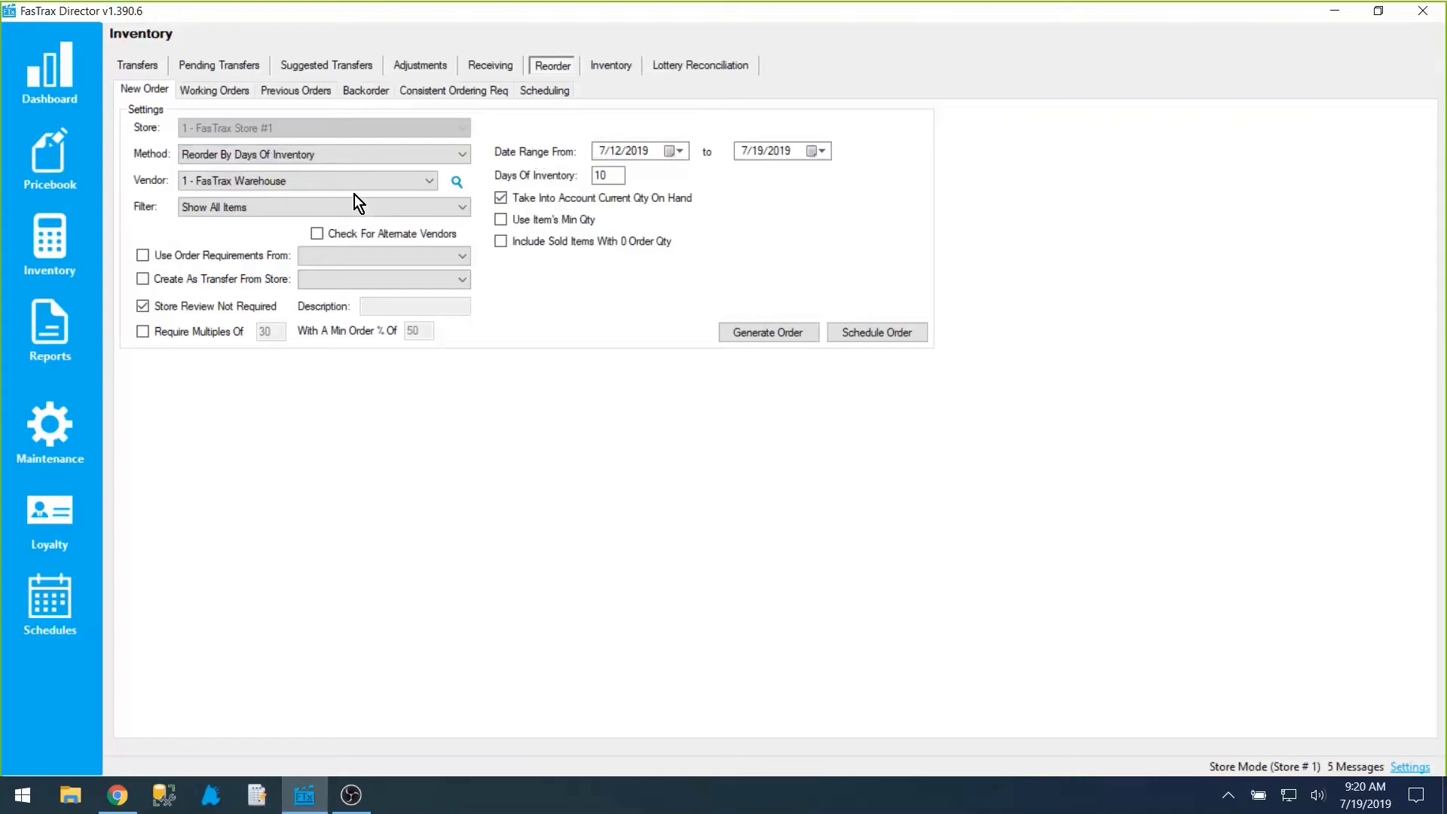
click(669, 152)
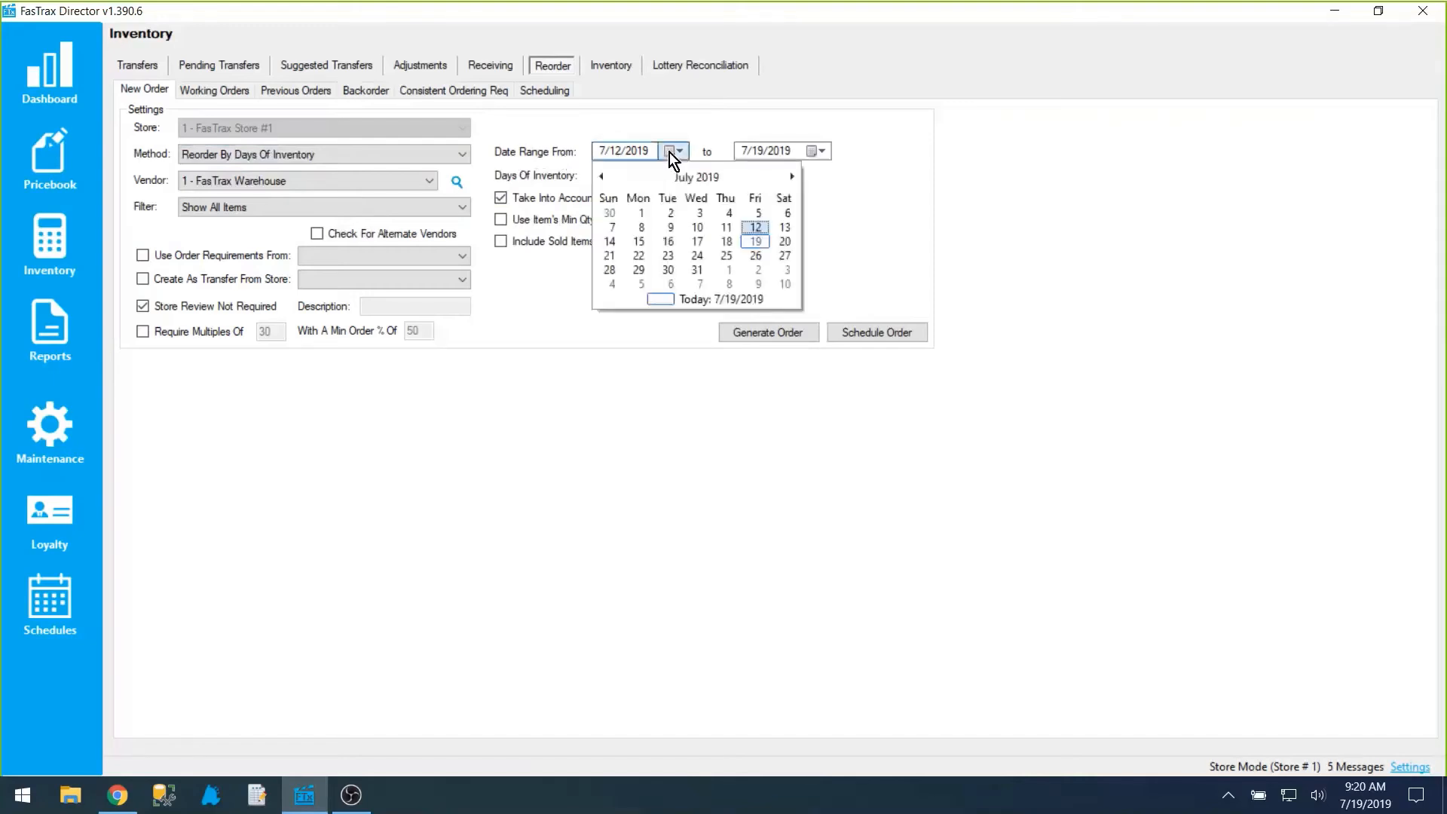
click(916, 175)
click(826, 150)
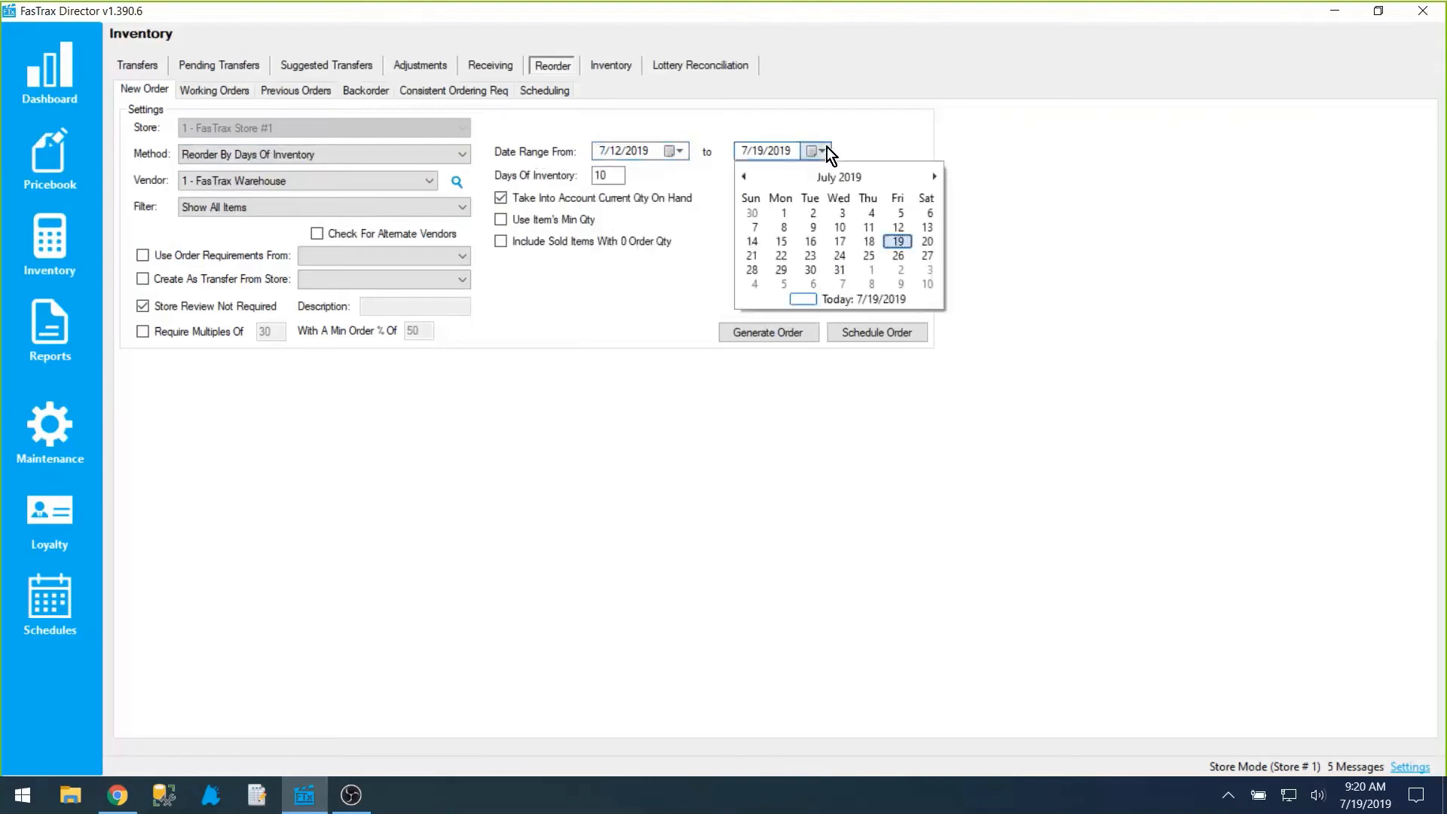
click(826, 150)
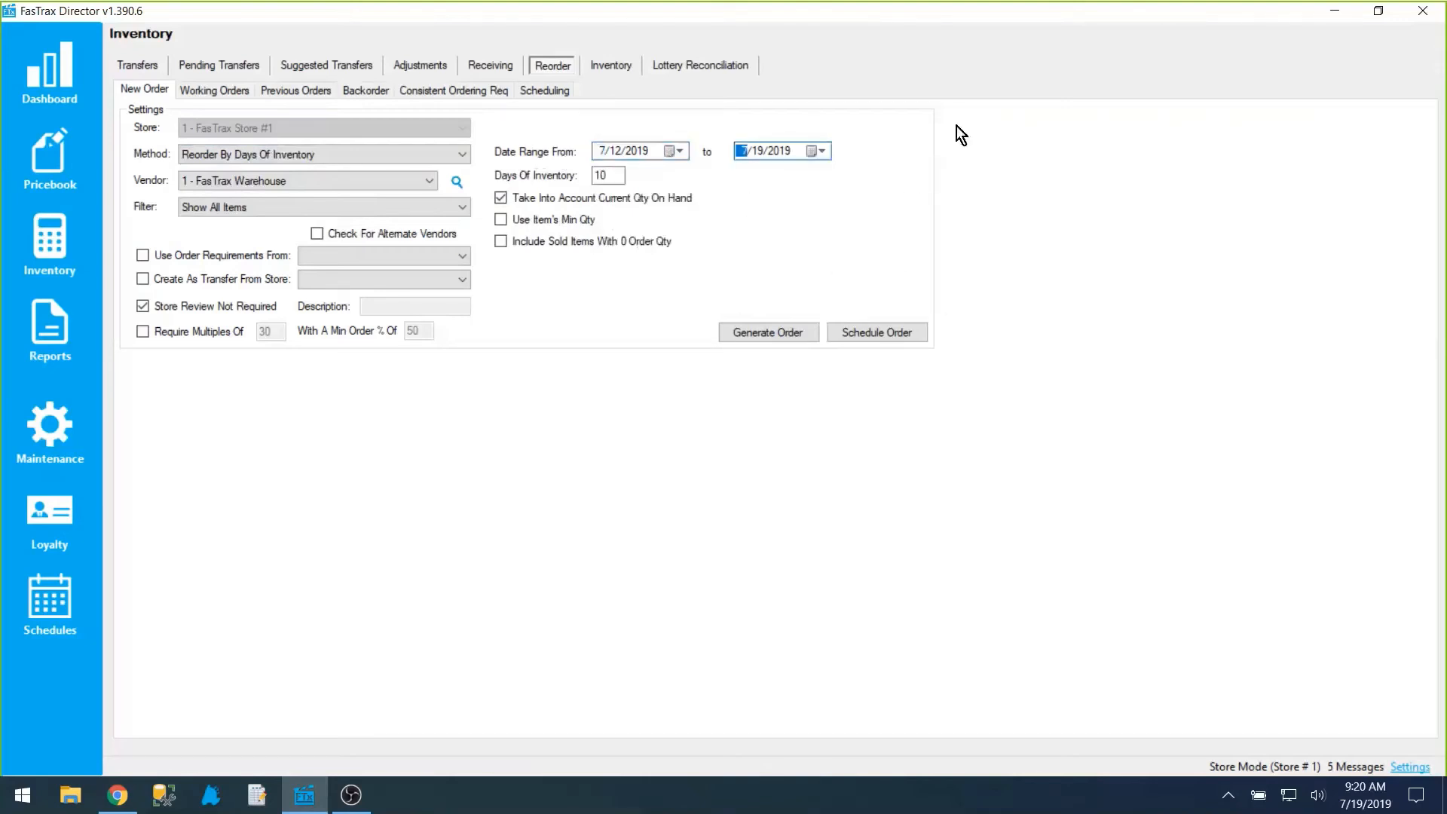
Step: Start the days-of-inventory date range at 5/12/2019 and review the filter choices and the item quantity options
click(260, 206)
click(260, 206)
double_click(620, 176)
drag(613, 177, 577, 175)
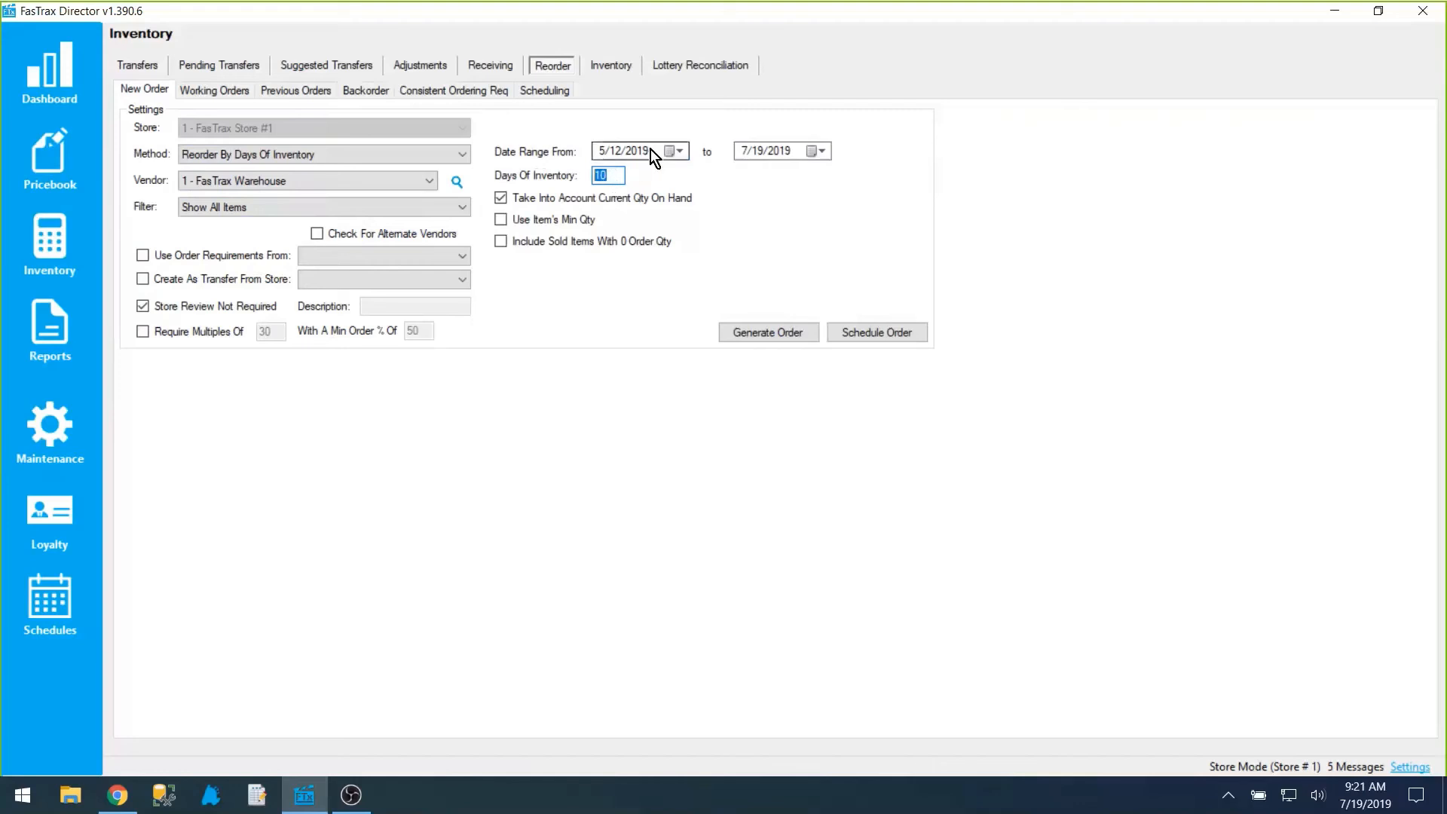
click(328, 214)
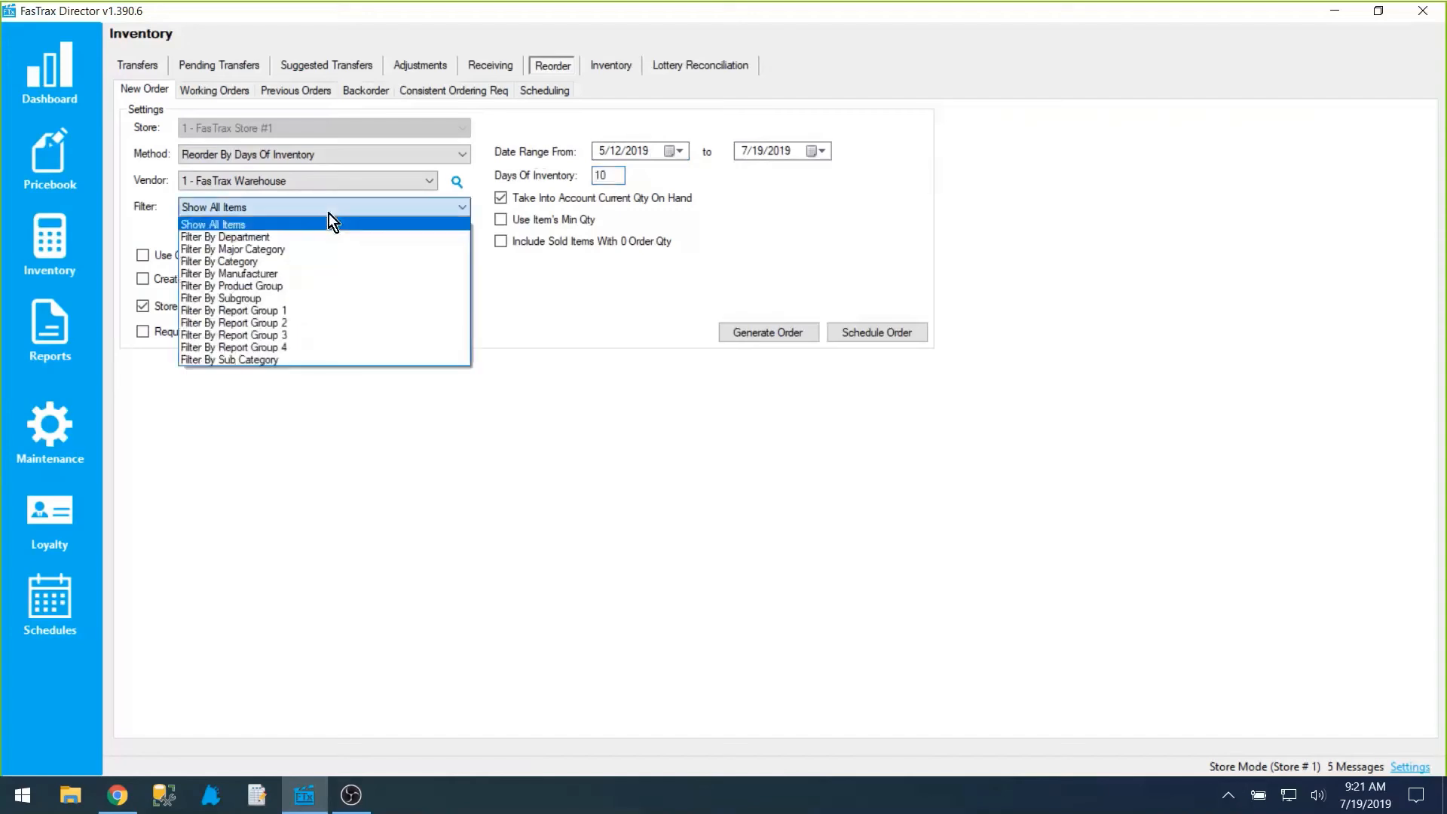
click(329, 214)
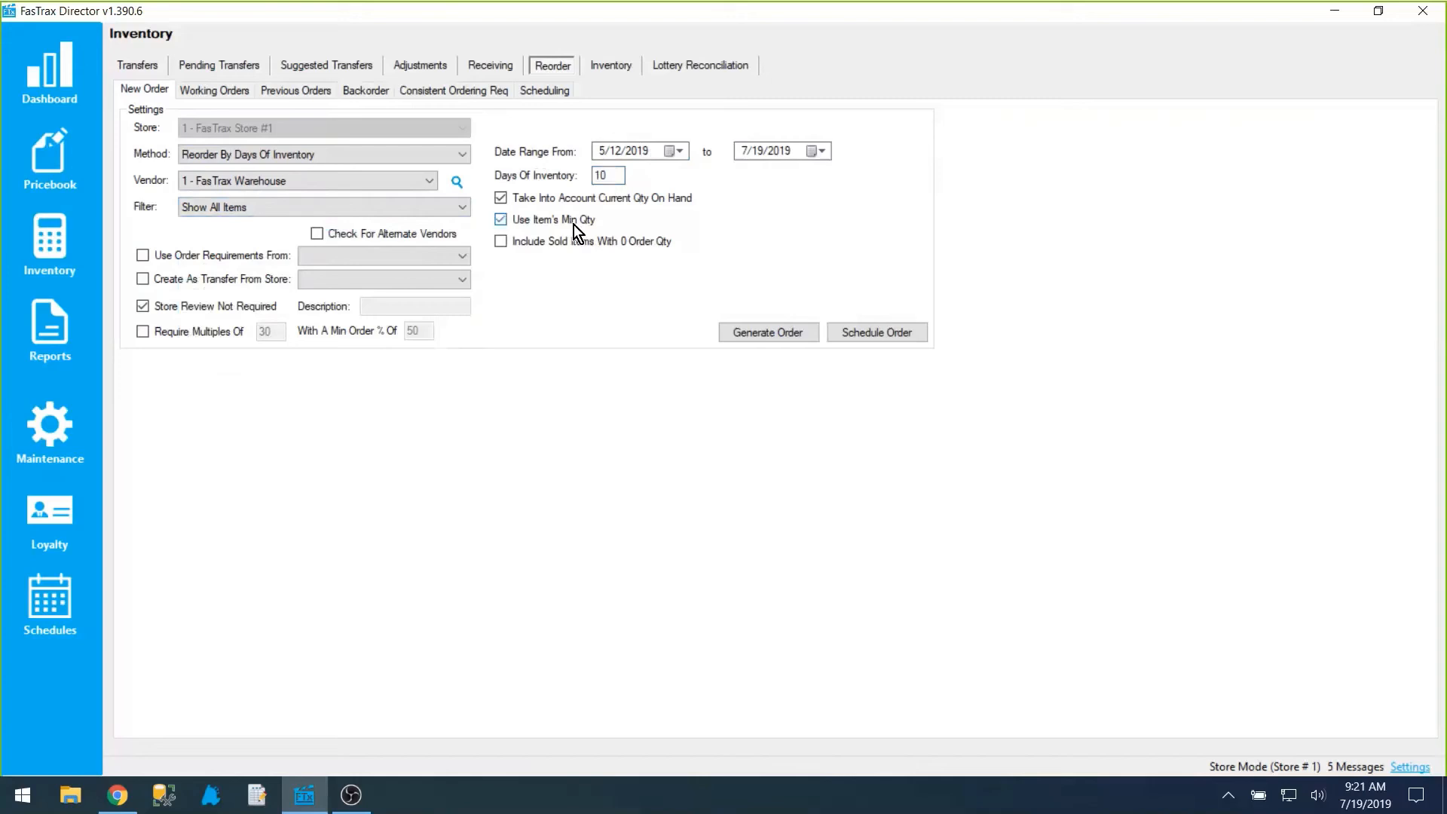
click(643, 239)
Step: Set the method to Reorder Using Hybrid Days / Replenishment and include the MISC department with 60 days history and 10 days to order
click(450, 153)
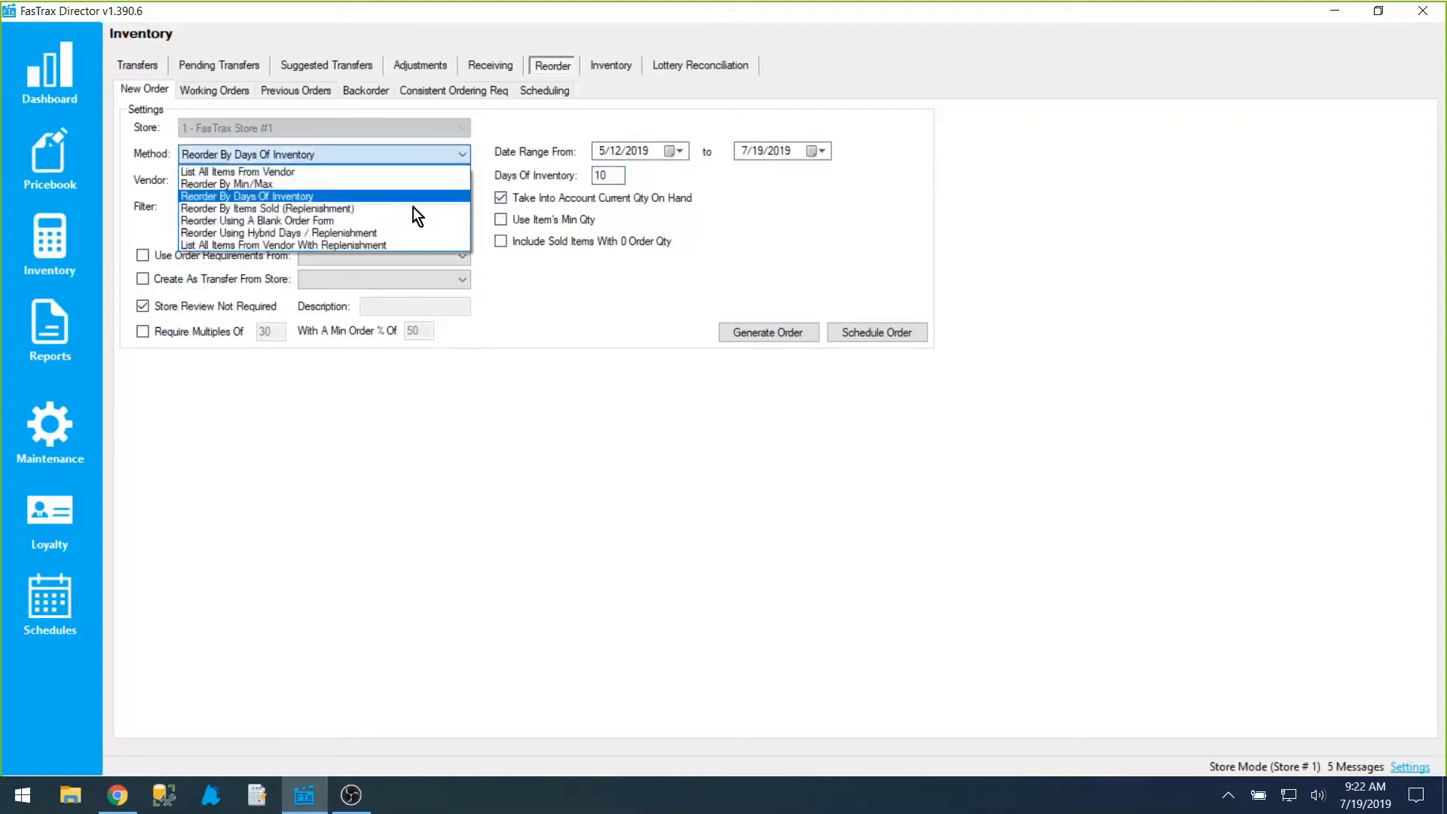
click(343, 233)
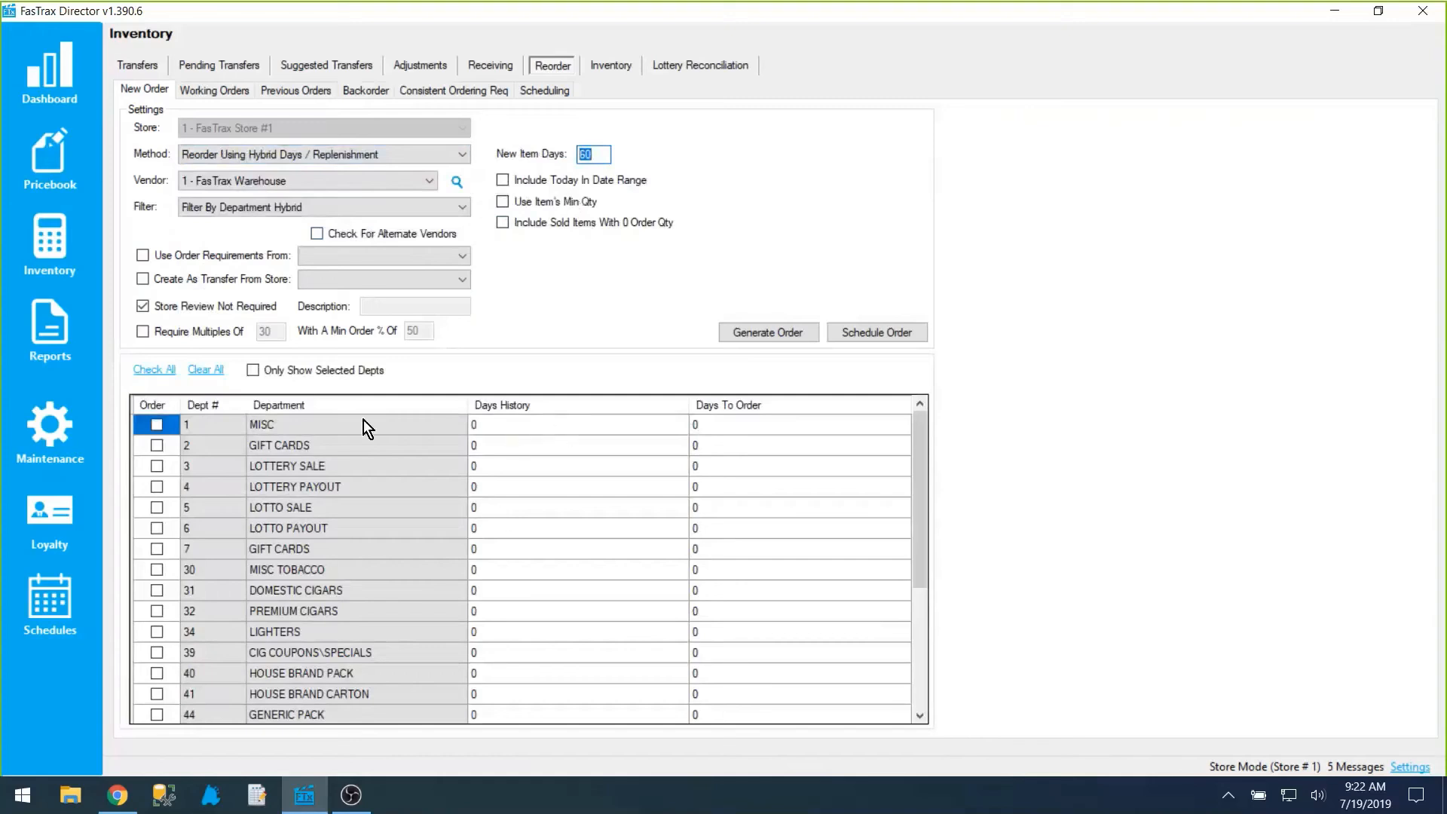
click(157, 425)
click(528, 424)
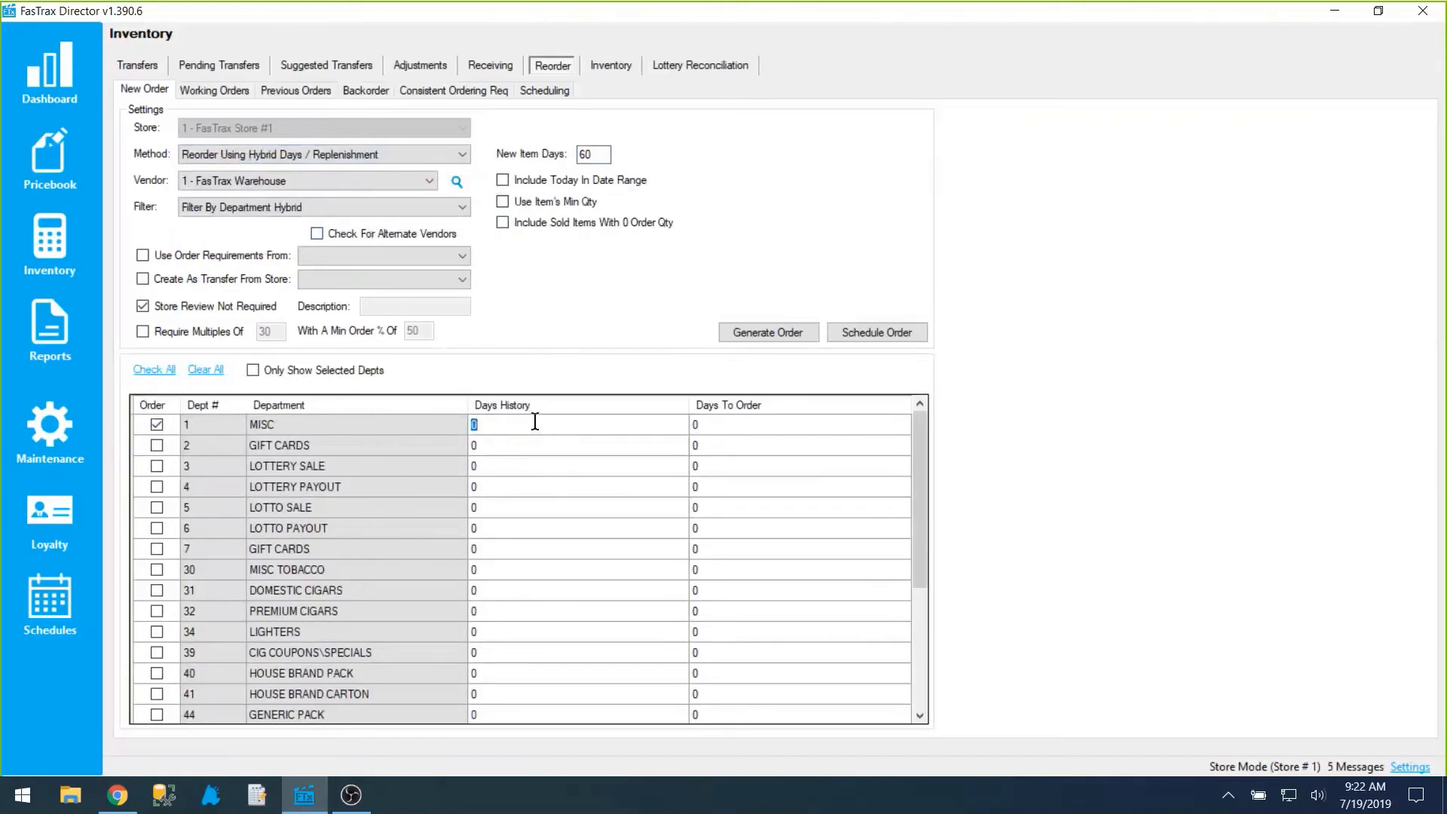
text(60)
text(10)
Step: Set New Item Days to 50 and try the Include Today In Date Range option, leaving it off
drag(594, 156, 554, 164)
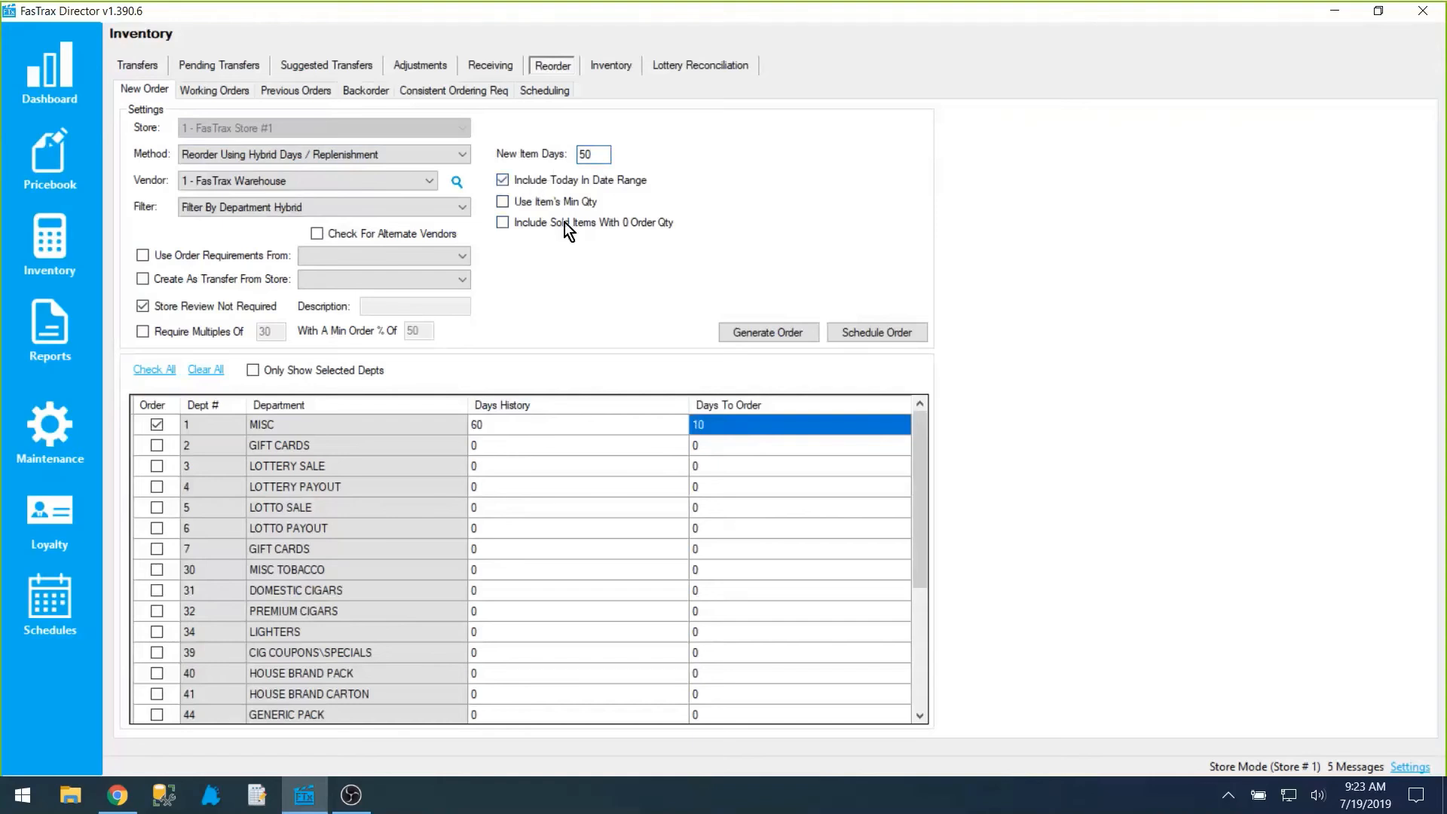
click(488, 426)
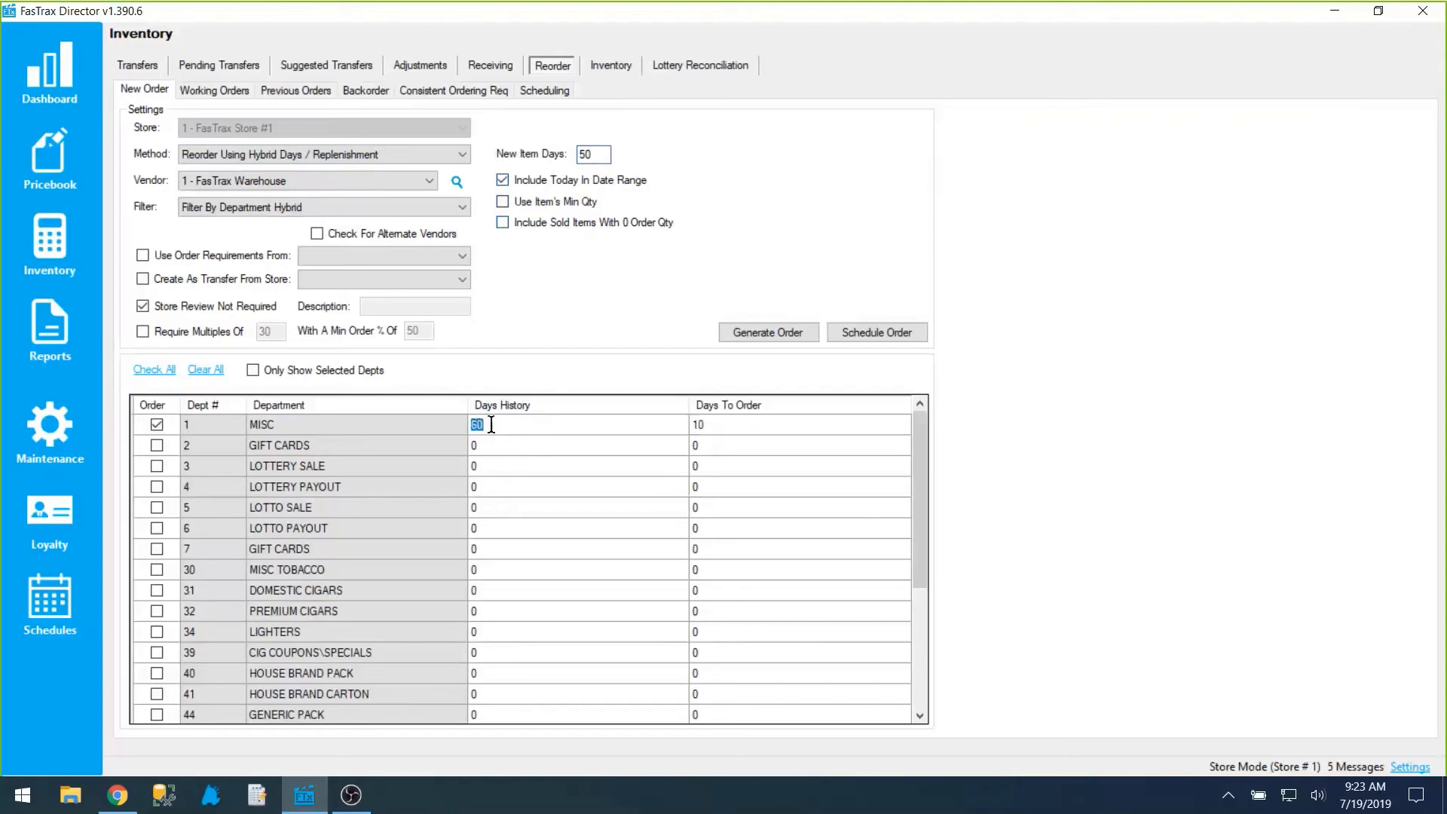
click(525, 181)
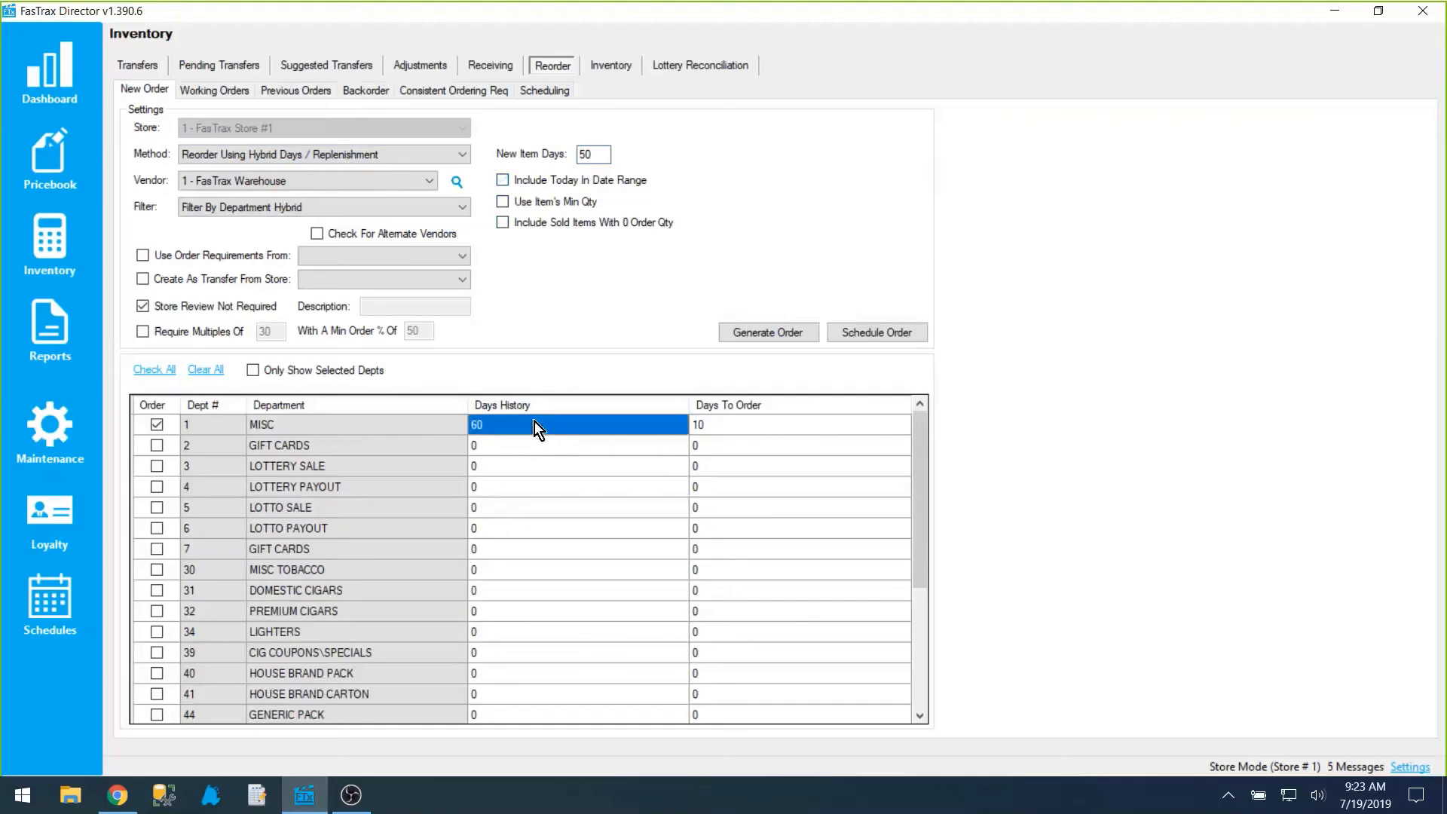
click(549, 173)
Step: Set the method to List All Items From Vendor With Replenishment and filter the order by category
click(350, 154)
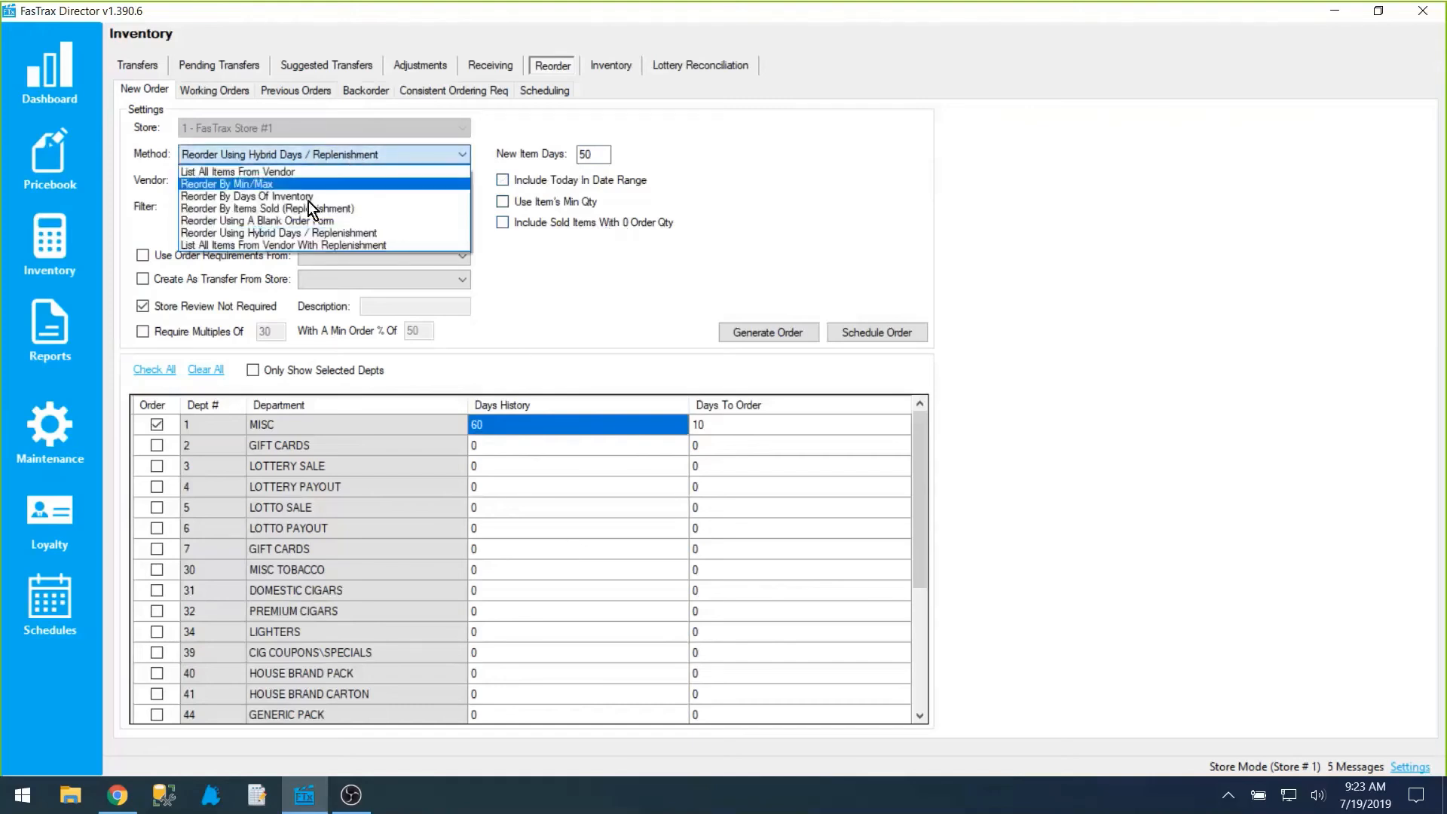
click(261, 244)
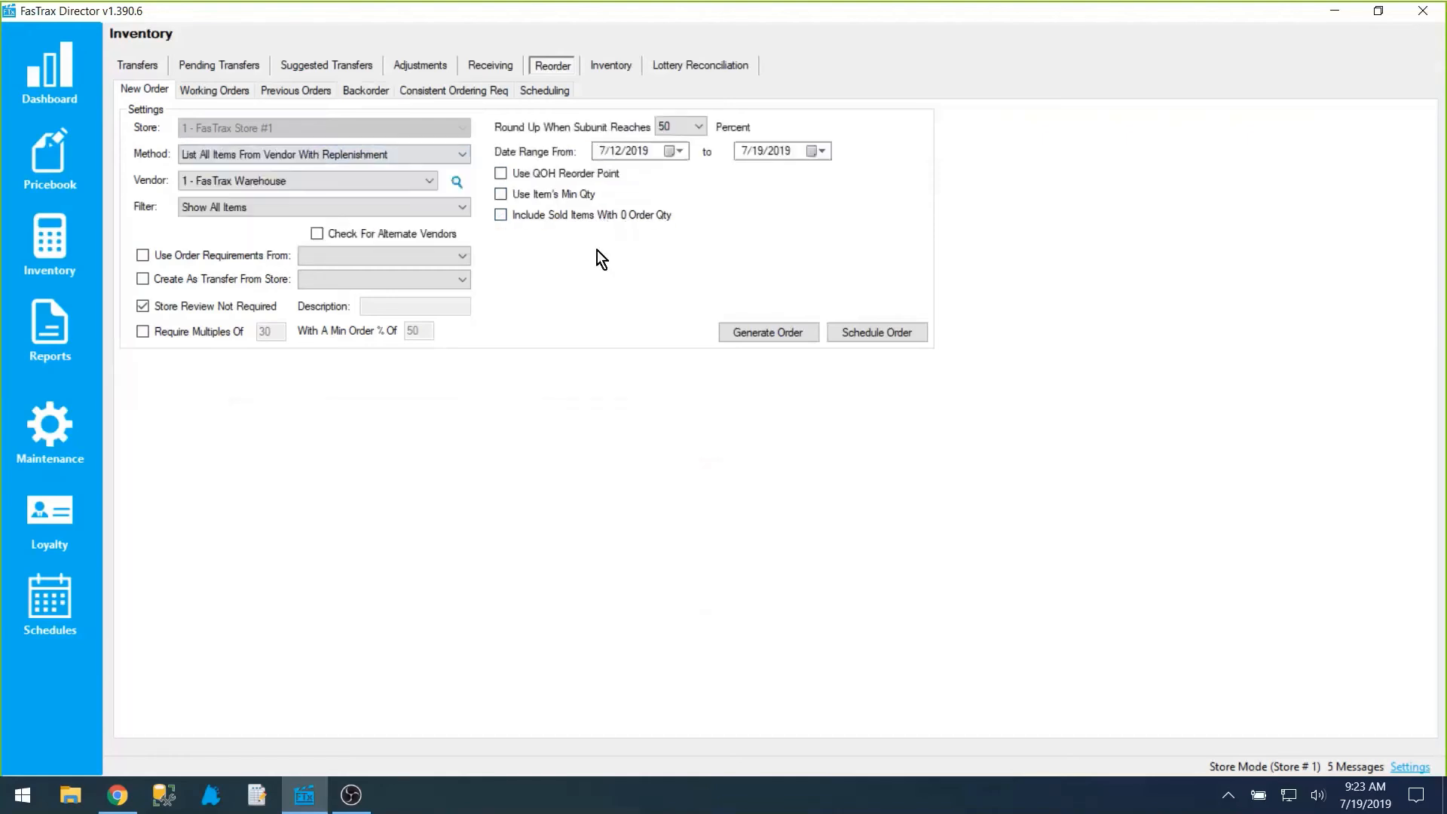
click(340, 208)
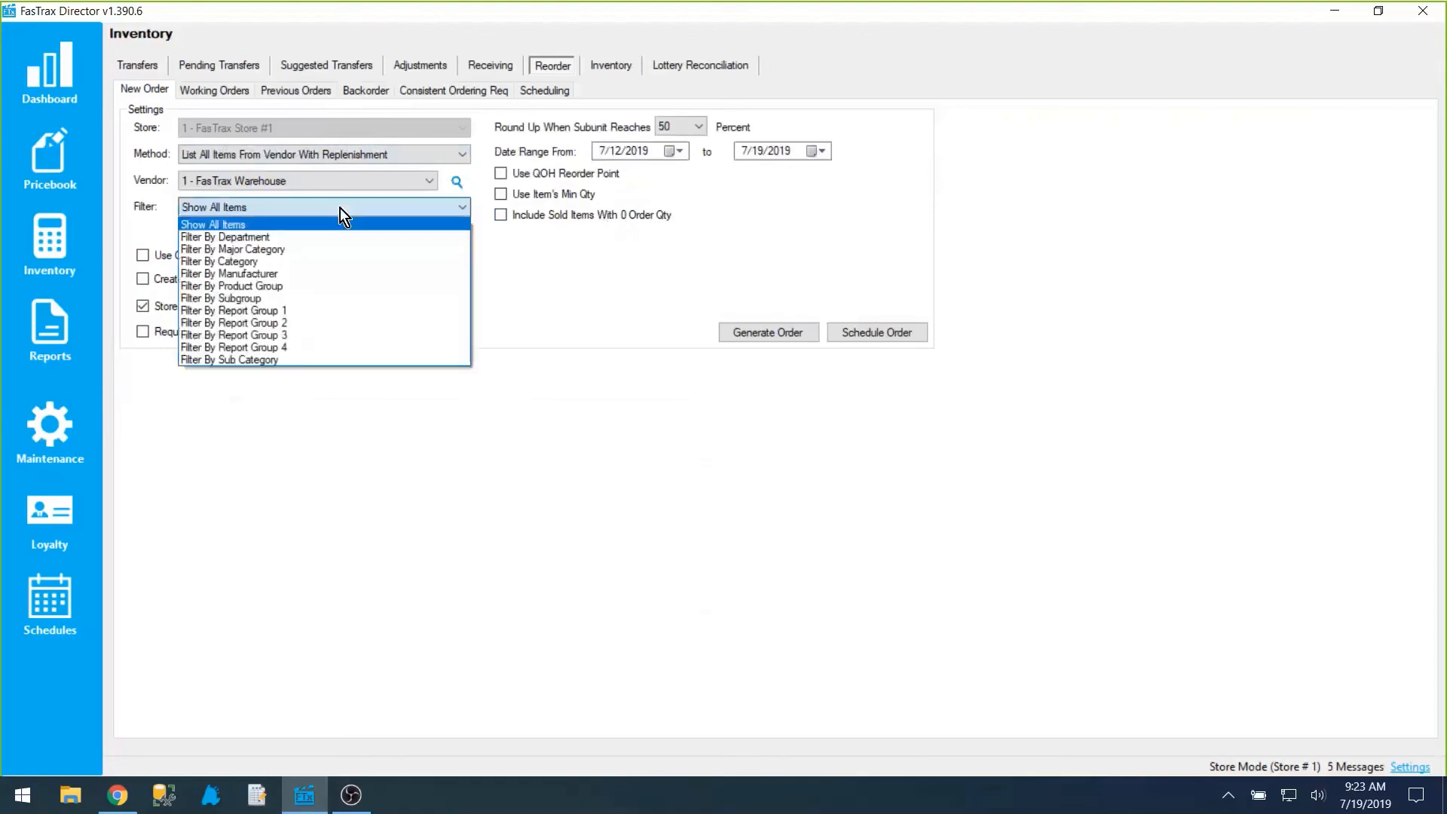
click(302, 261)
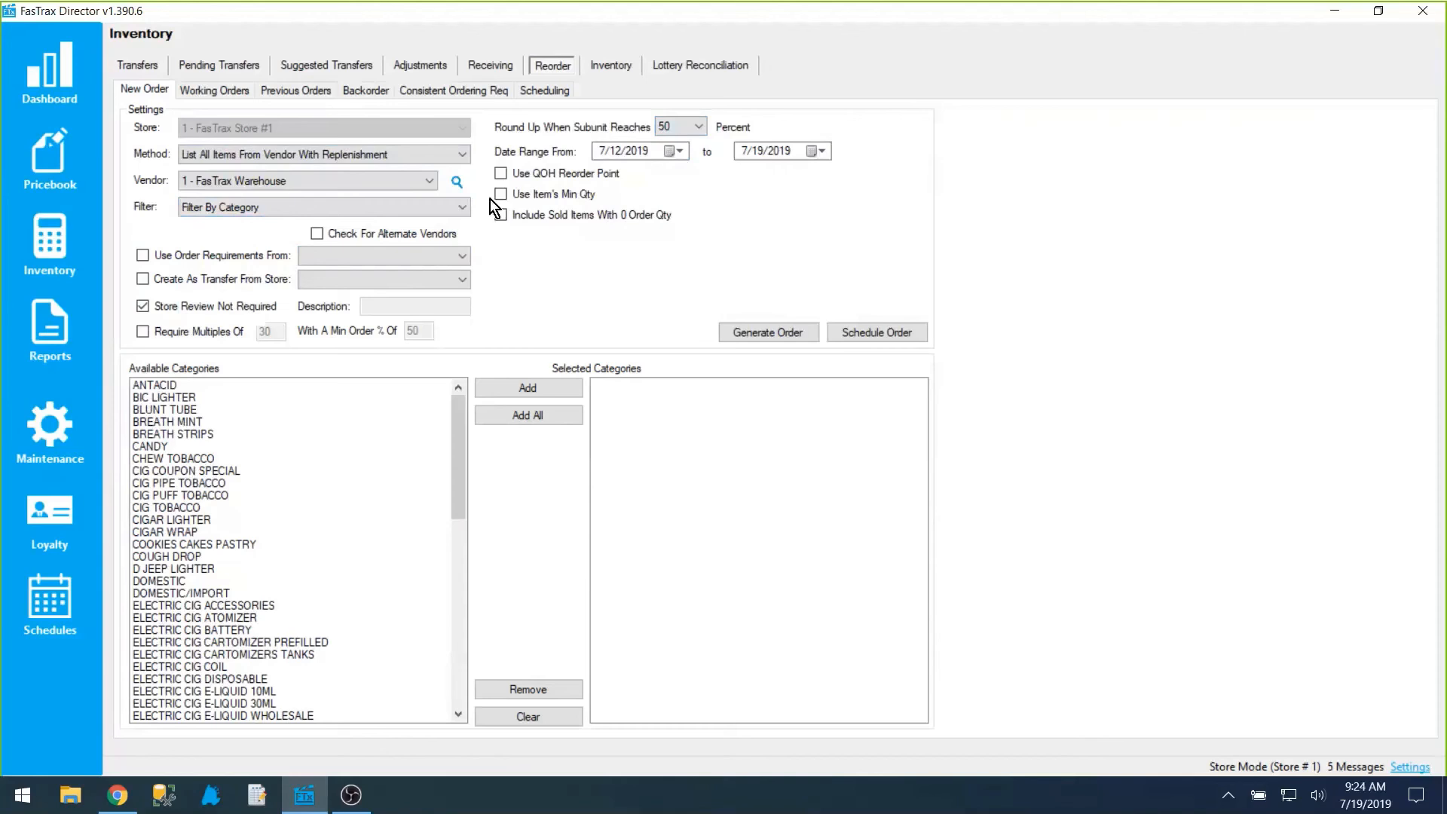
Step: Open the newest previous order without refreshing QOH, set the MARLBORO BP LT 100 CTN reorder quantity to 3 and close the worksheet
click(296, 92)
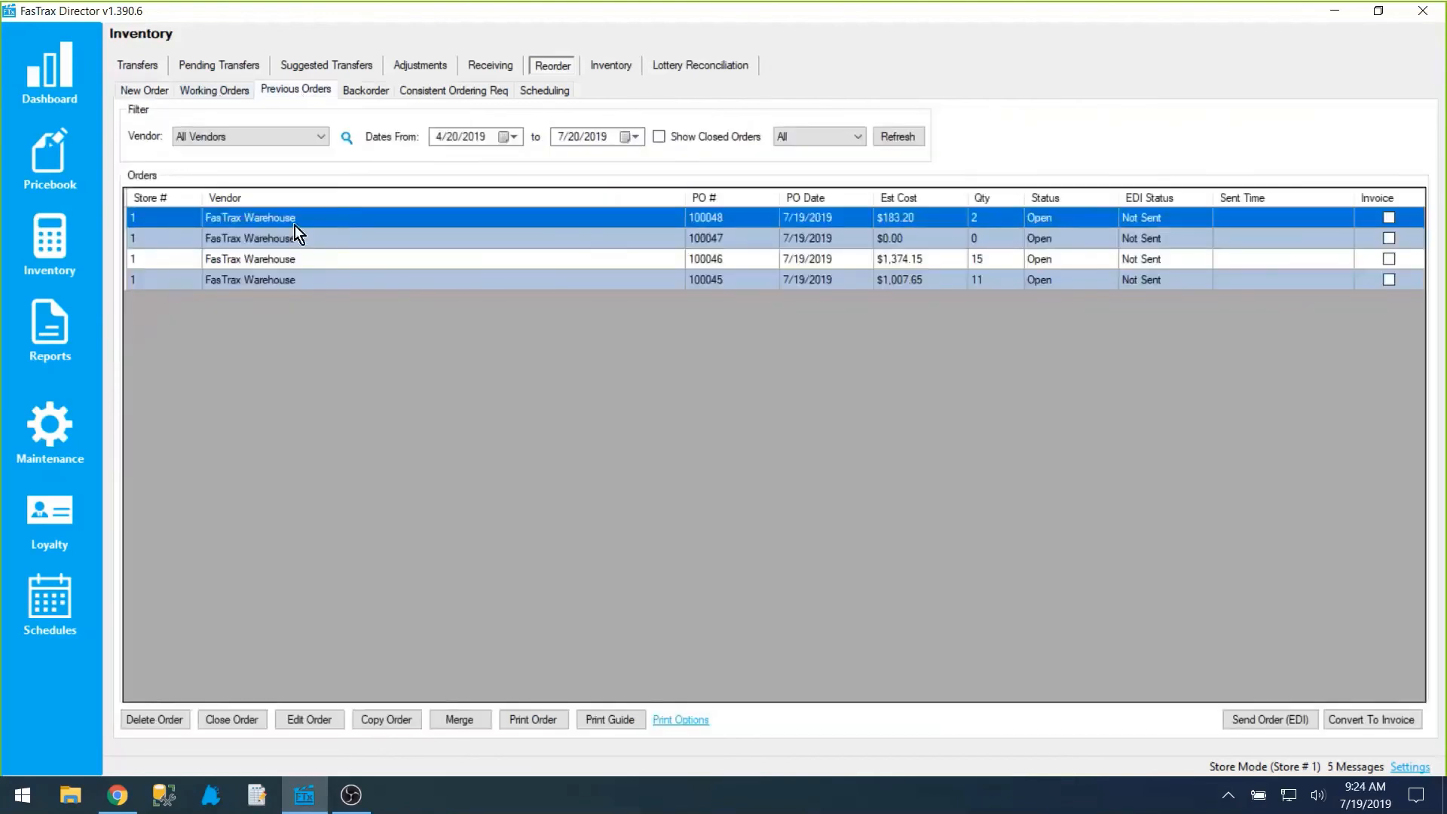
double_click(296, 225)
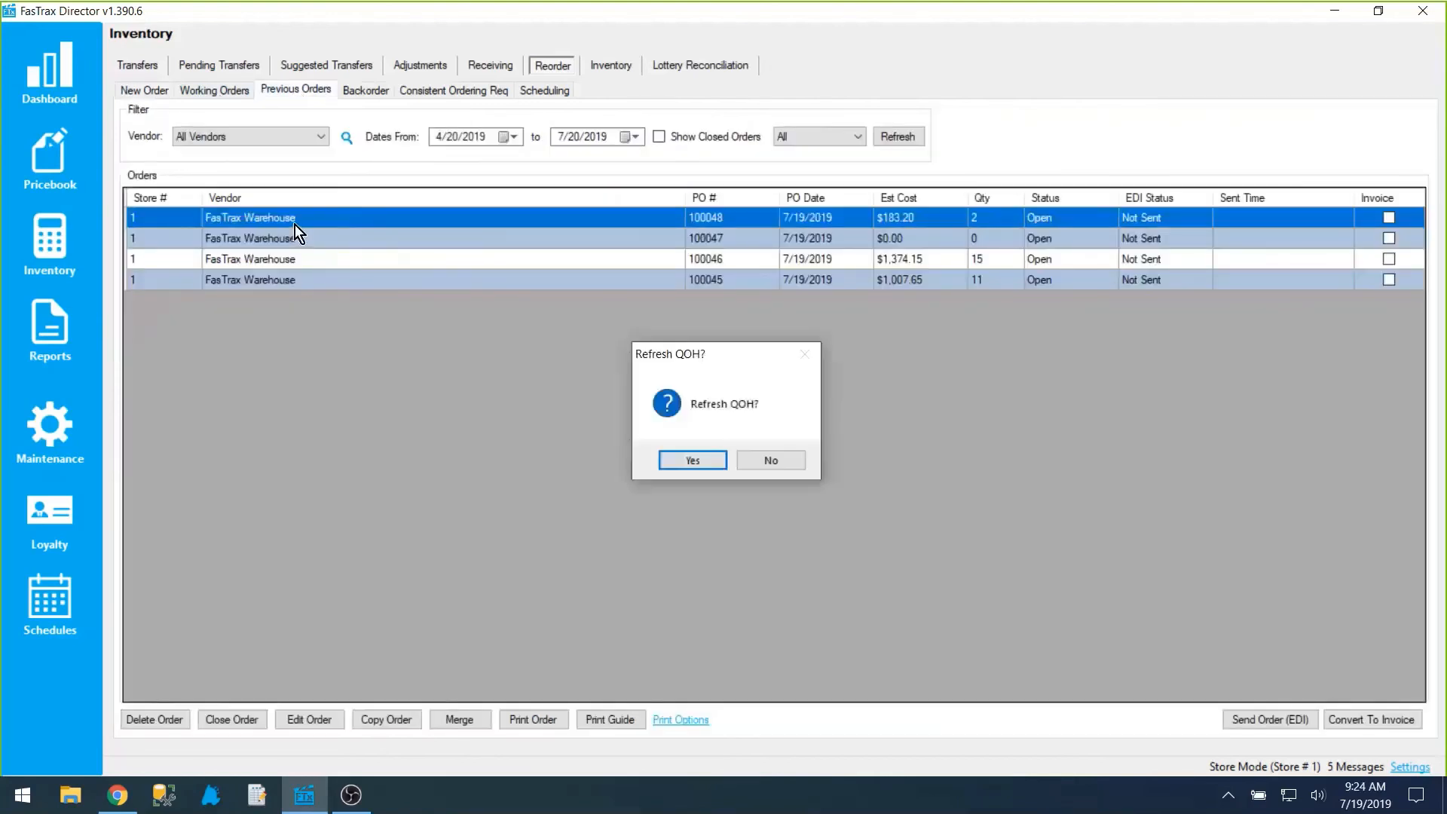
click(776, 460)
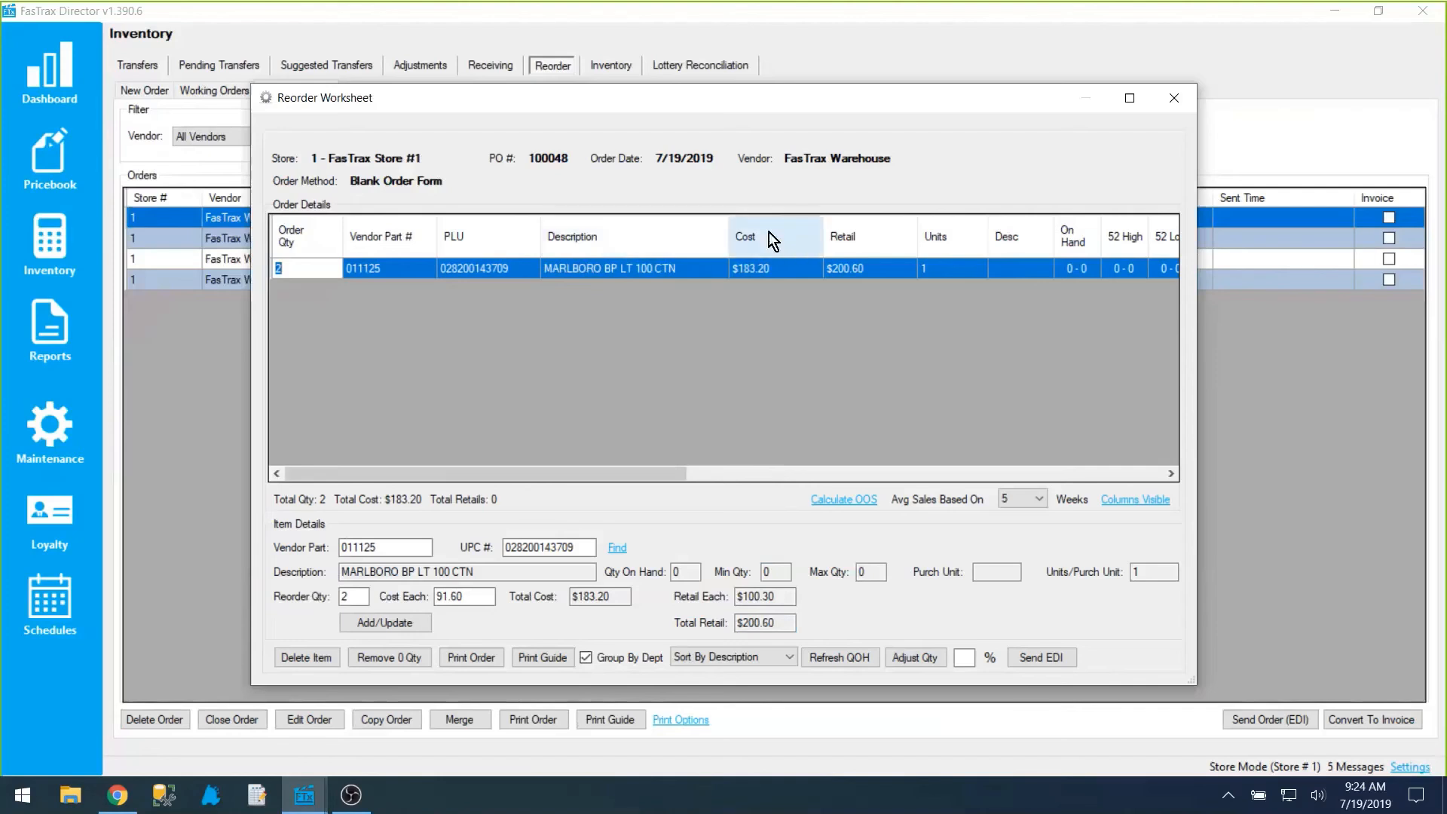
drag(609, 233, 784, 233)
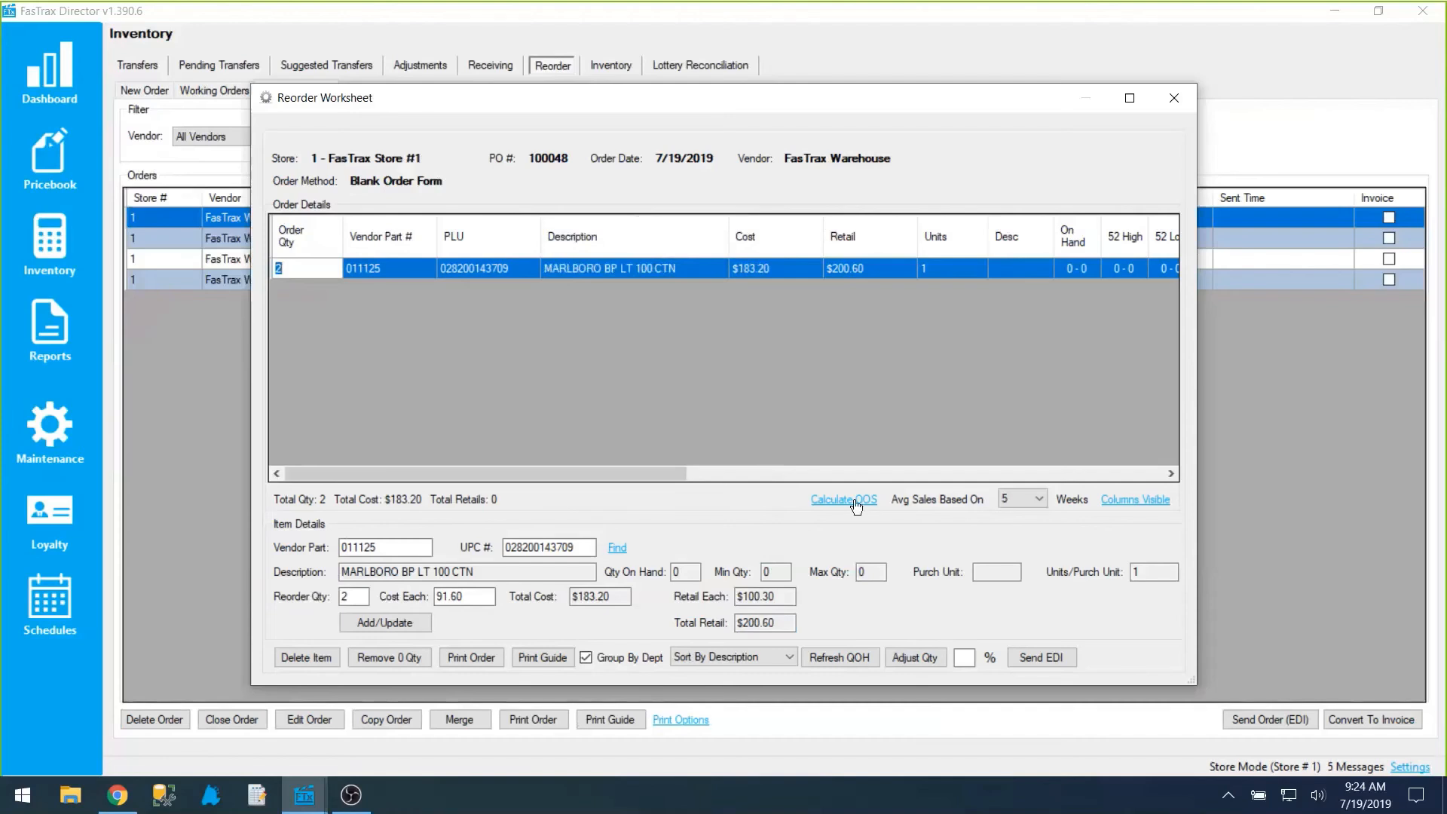
click(473, 275)
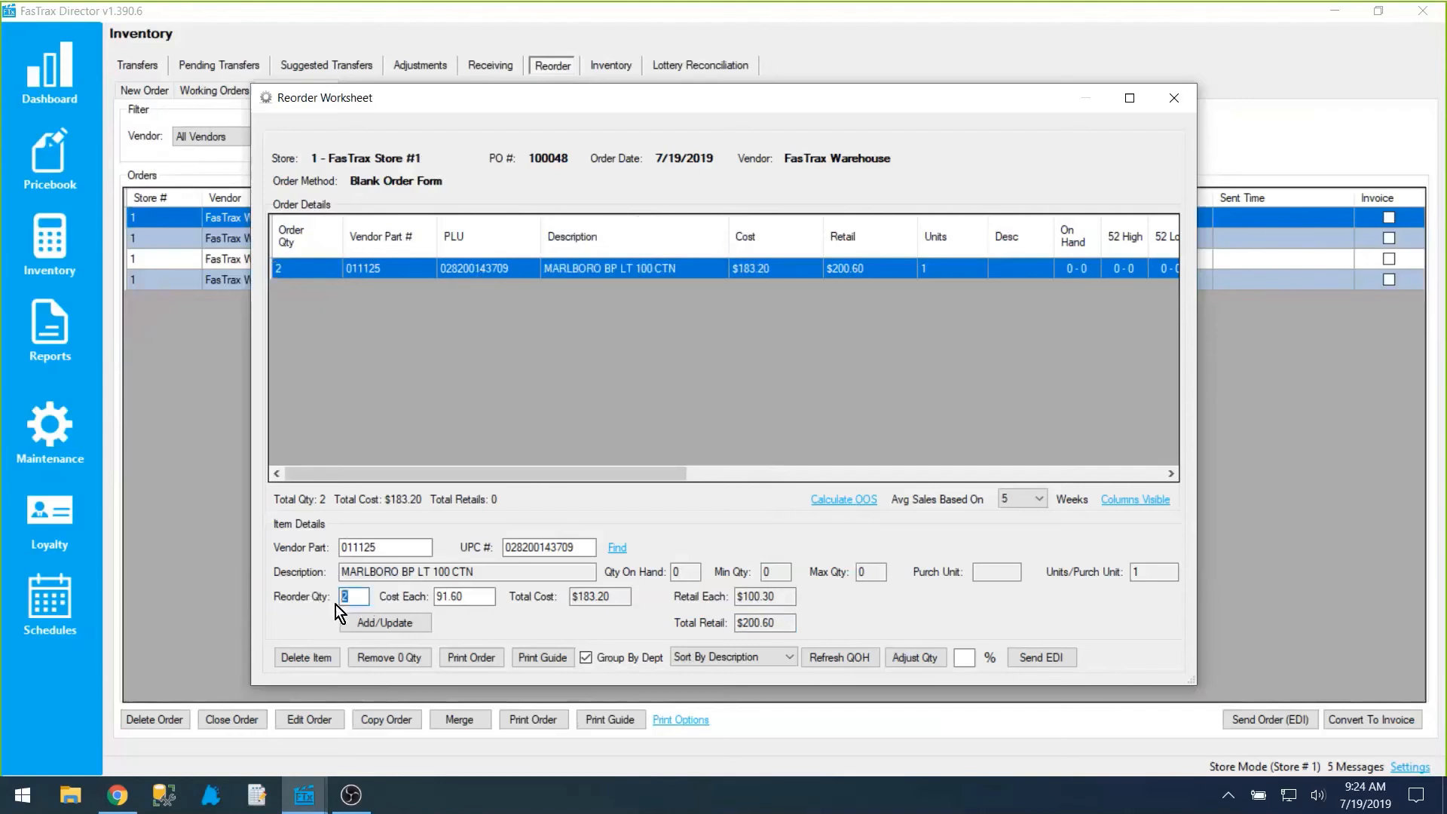
text(3)
click(374, 621)
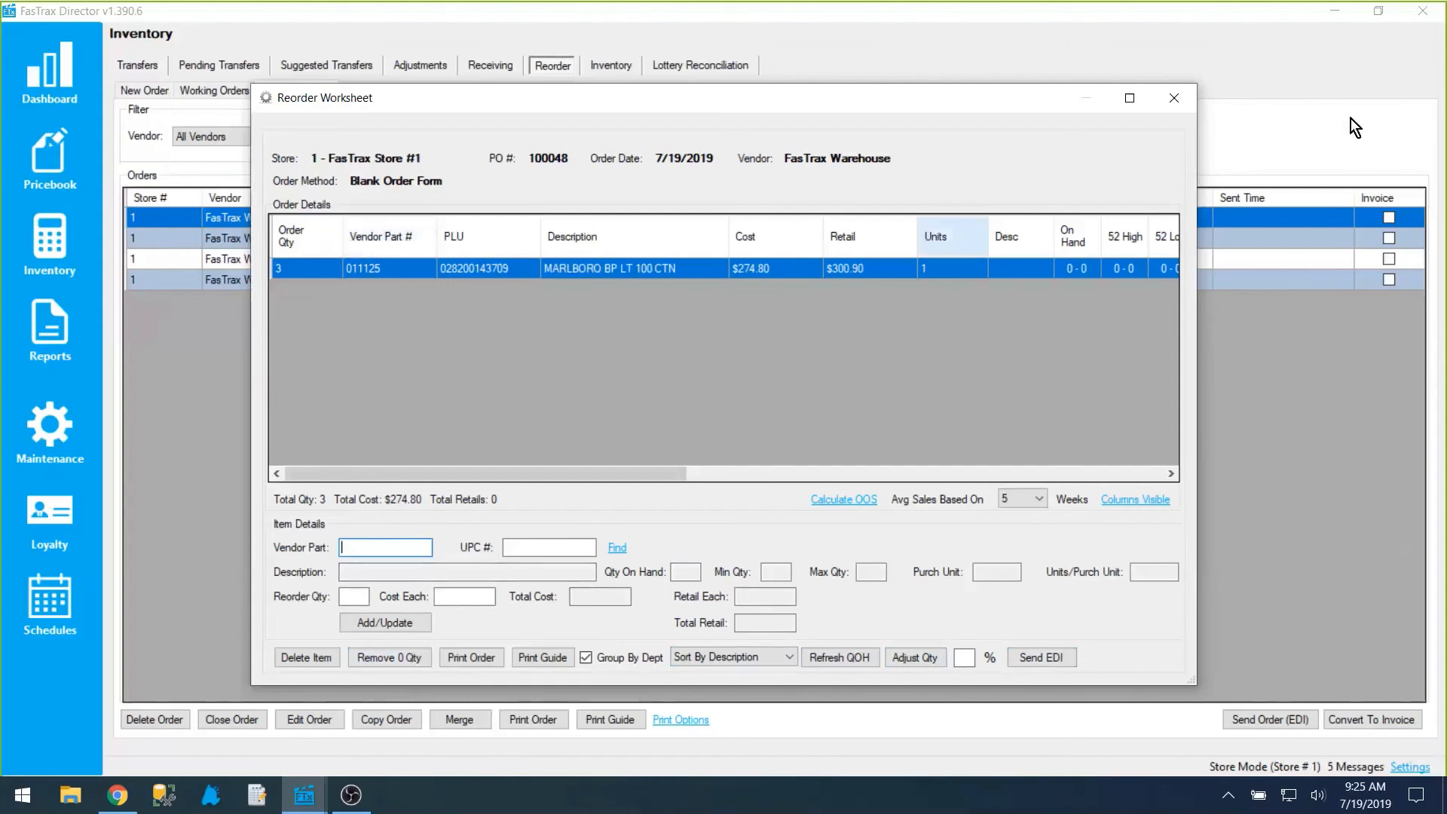
click(1187, 98)
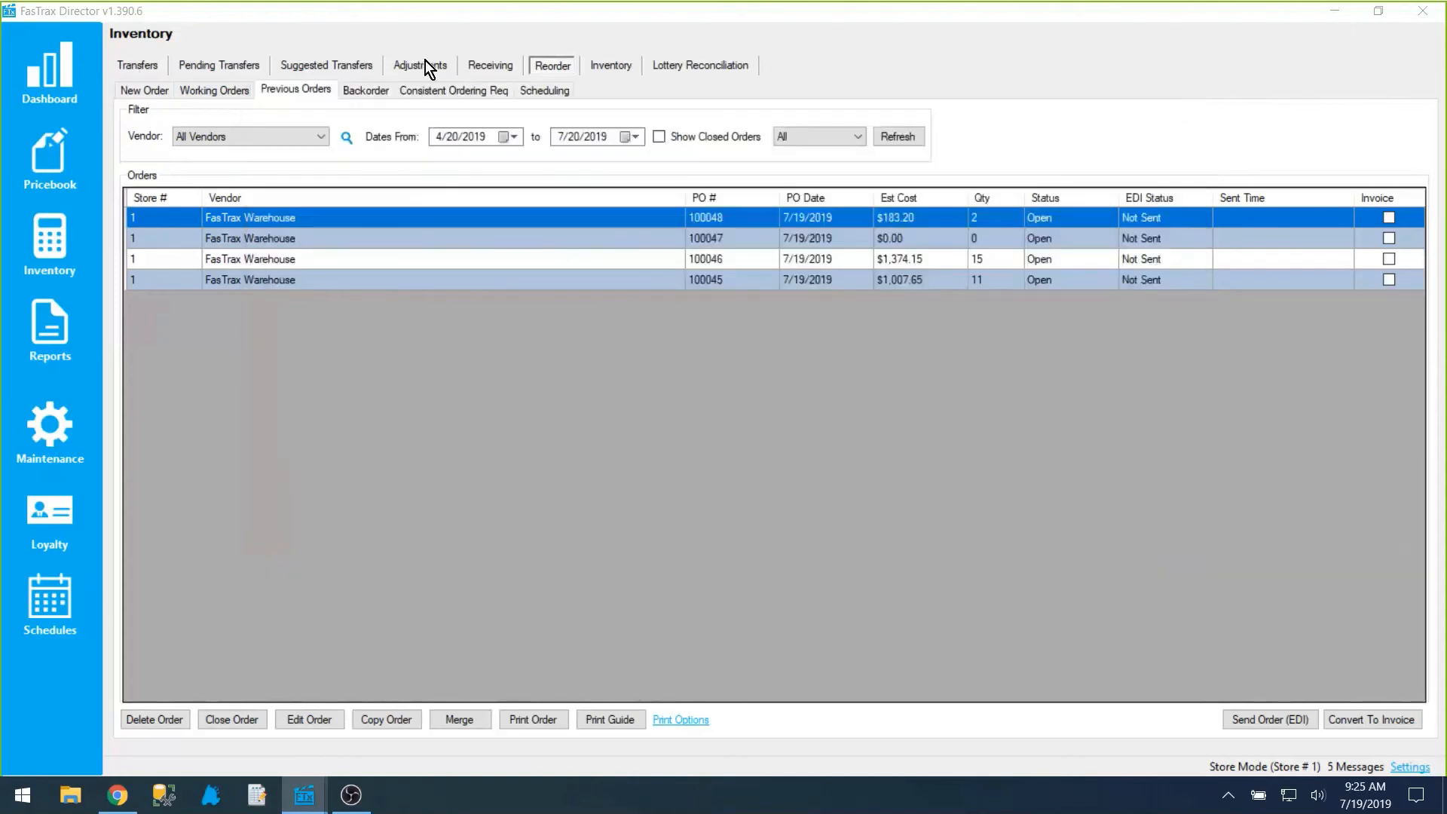
Step: In the new order, include sold items with 0 order quantity and turn off Store Review Not Required to enable the description
click(142, 90)
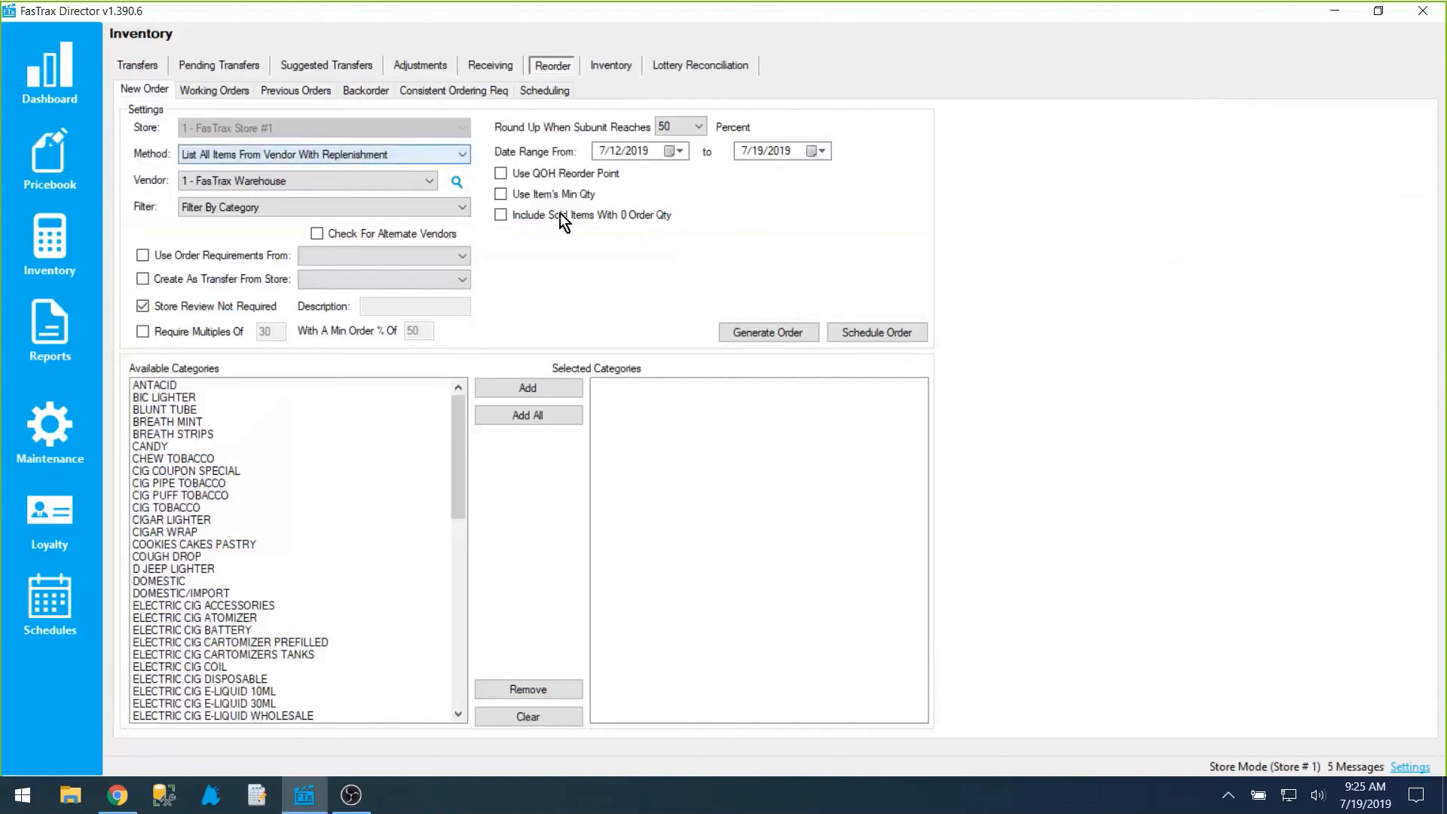
click(598, 221)
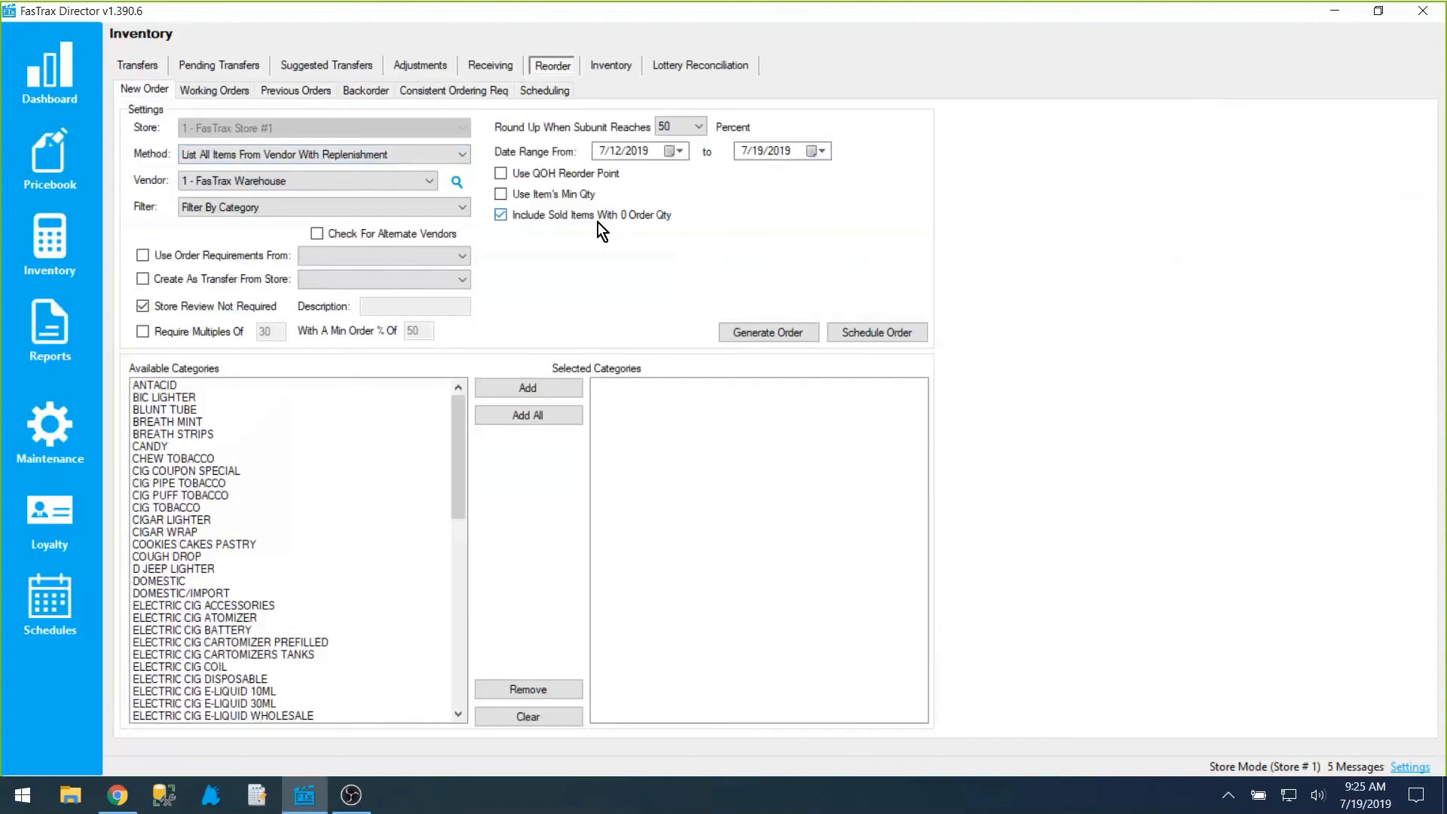
click(408, 160)
click(408, 162)
click(168, 309)
click(394, 305)
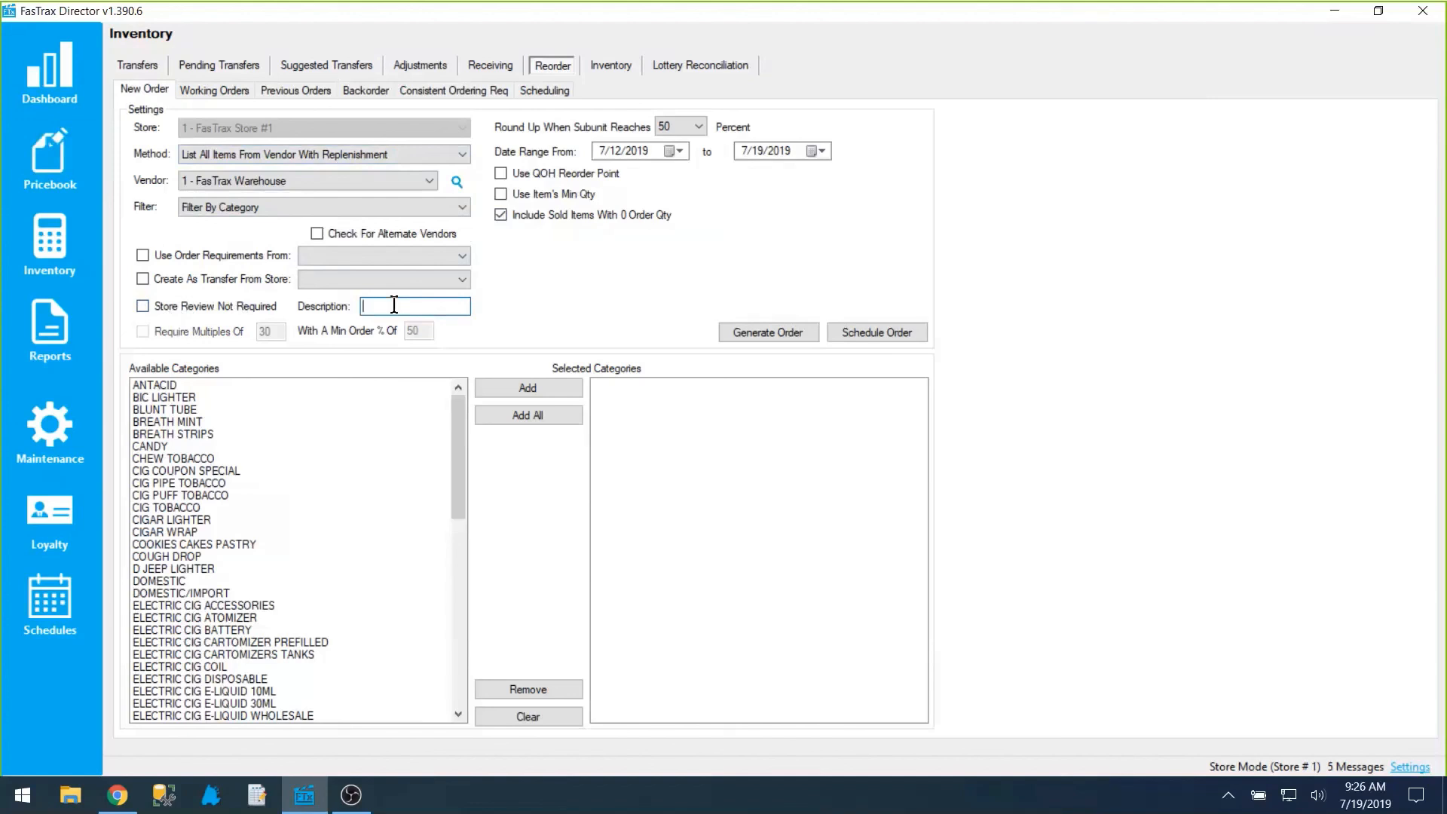
Step: Open the Replenishment Snacks working order without refreshing QOH, examine its worksheet and close it
click(215, 90)
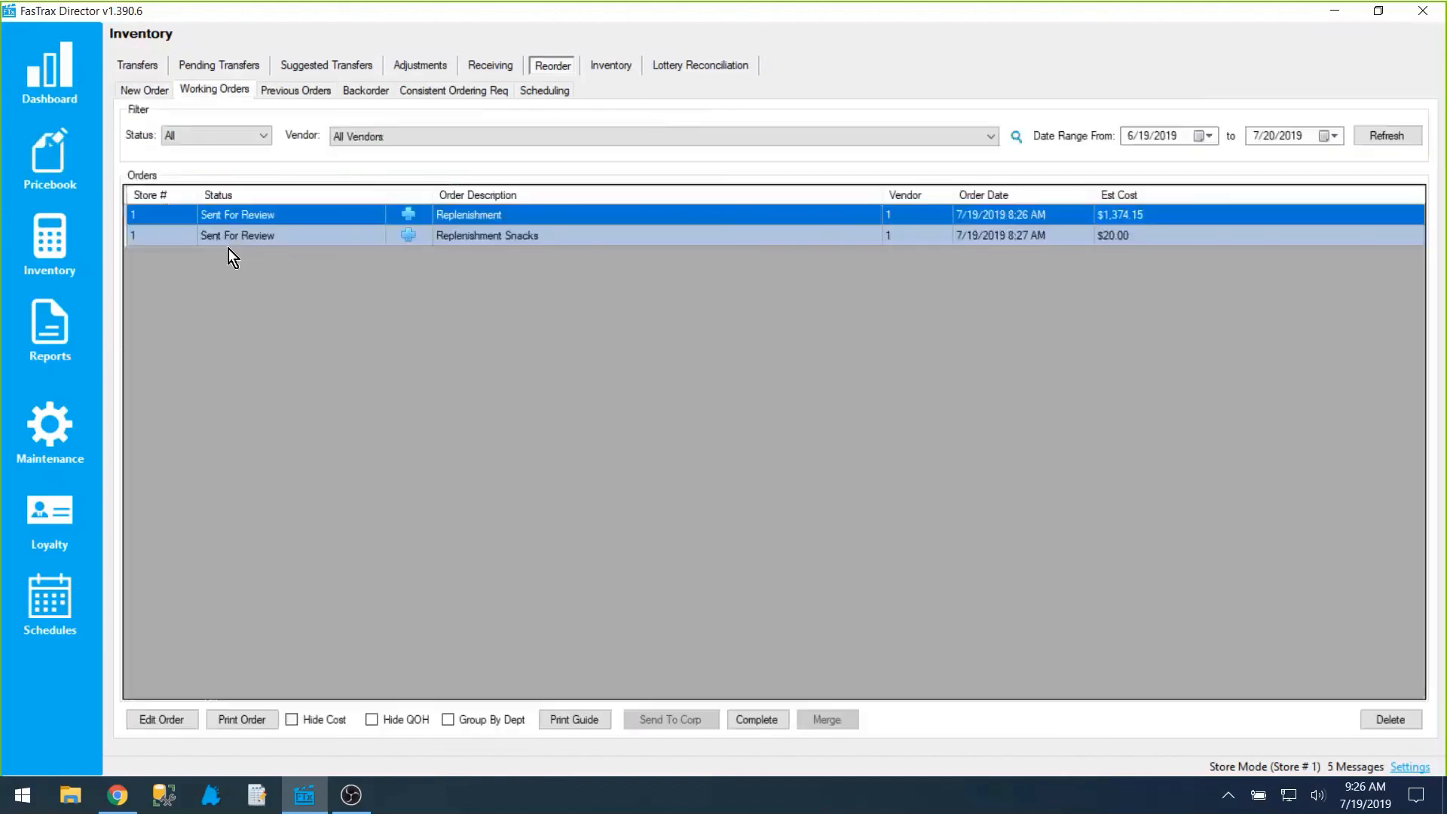
click(319, 234)
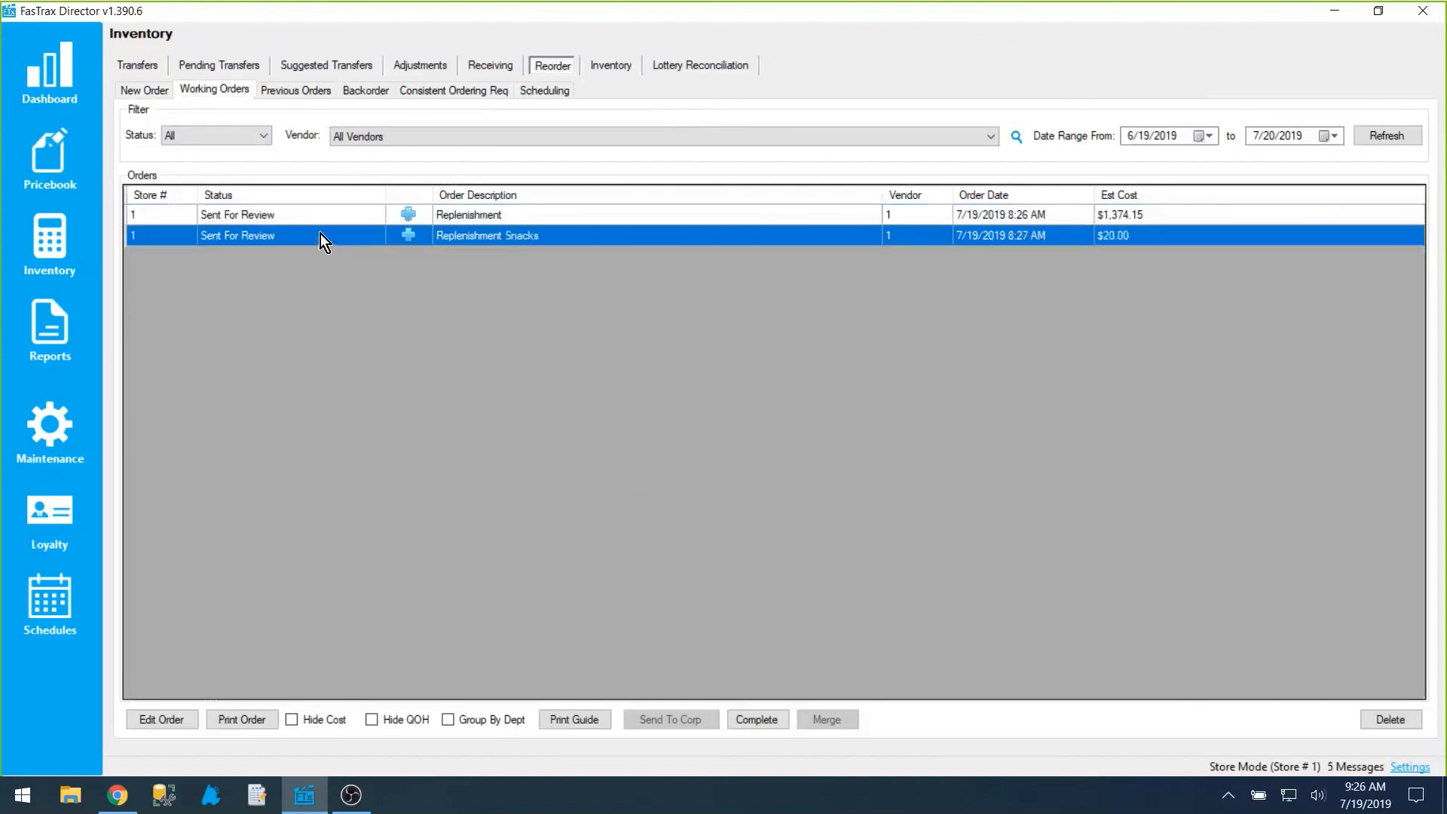
double_click(319, 233)
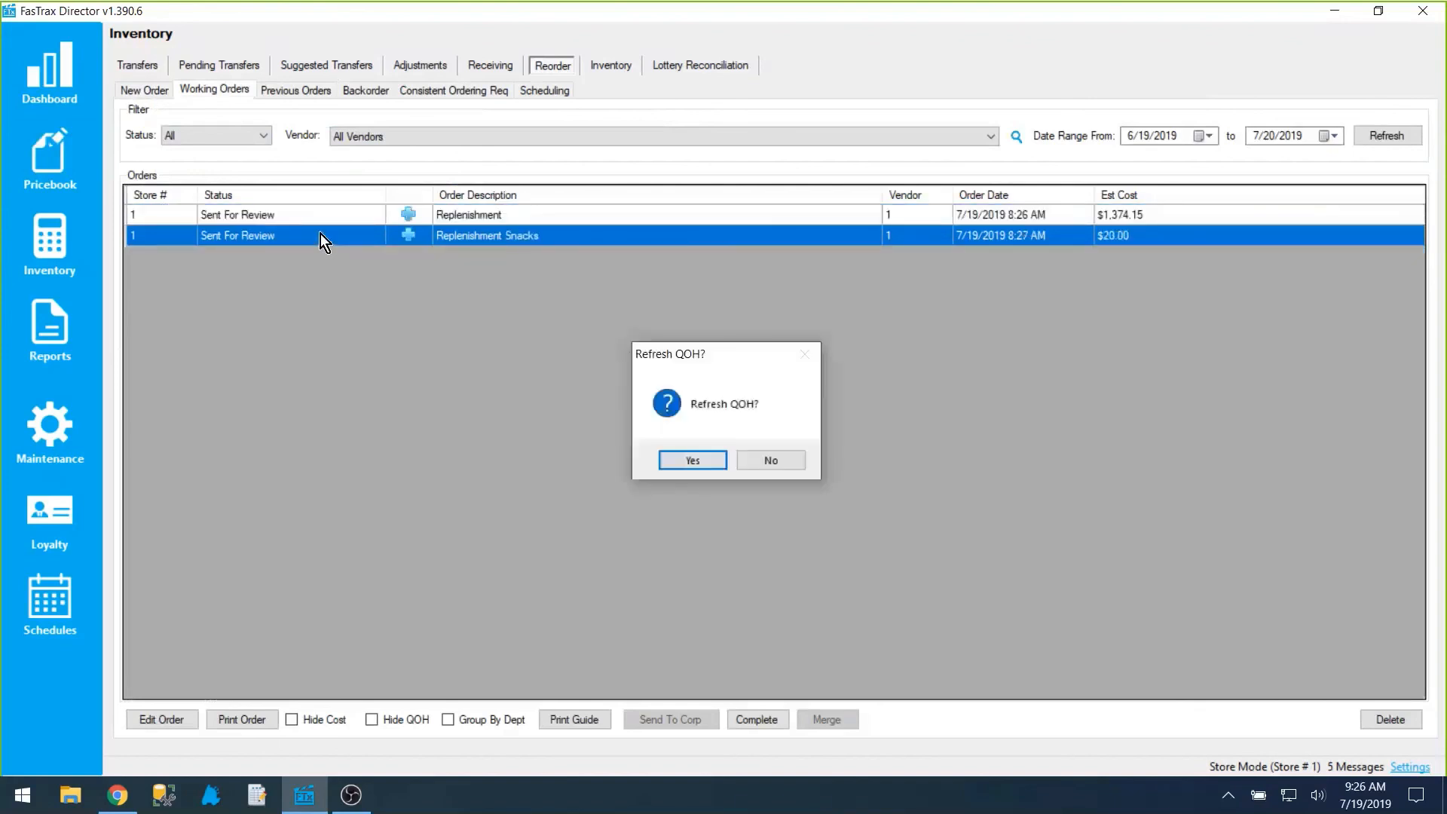
click(774, 460)
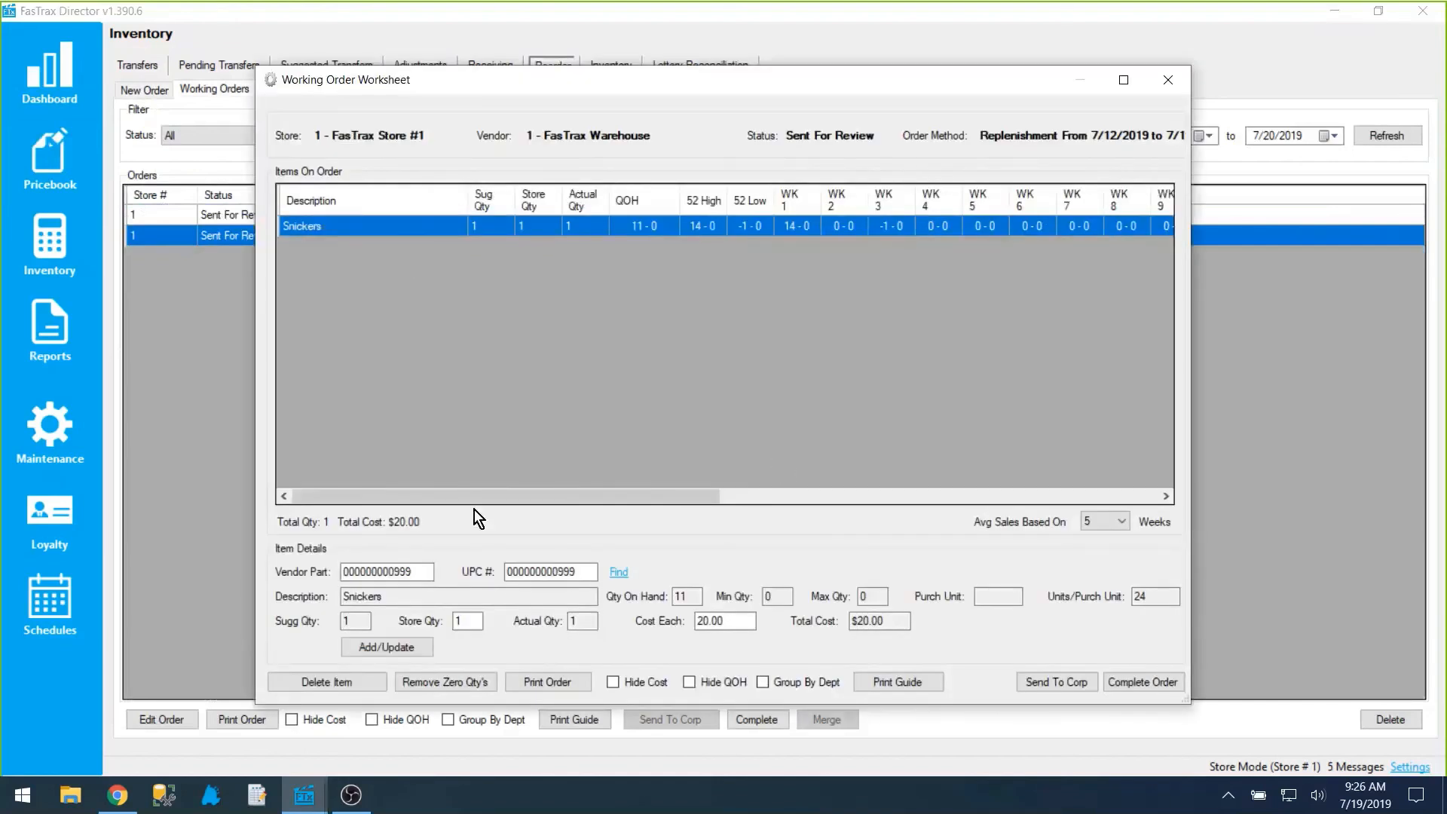
mouse_move(461, 496)
mouse_down()
mouse_move(991, 479)
mouse_move(461, 513)
mouse_up()
click(1167, 80)
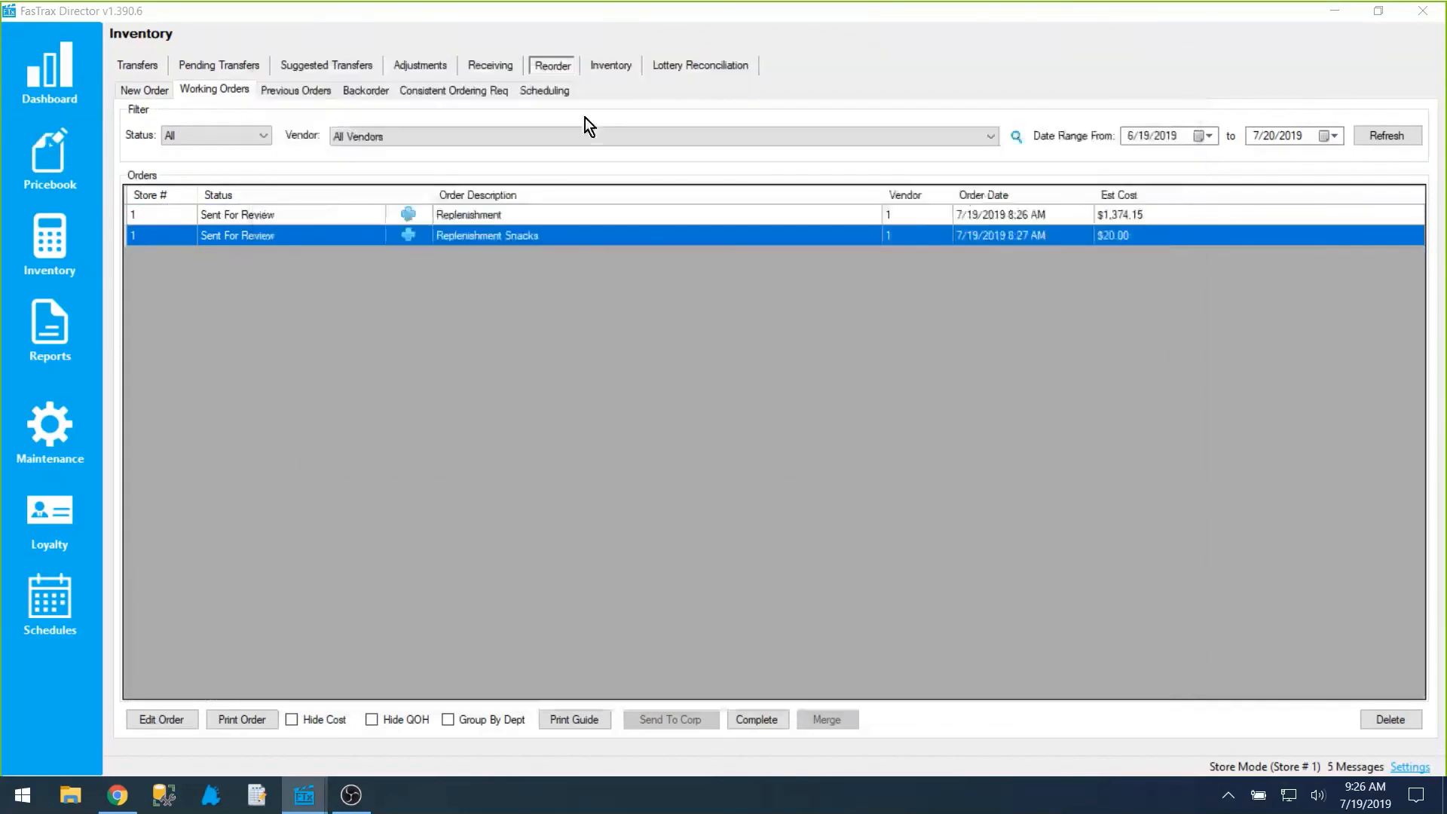
Step: Check the previous orders list and return to the working orders
click(310, 86)
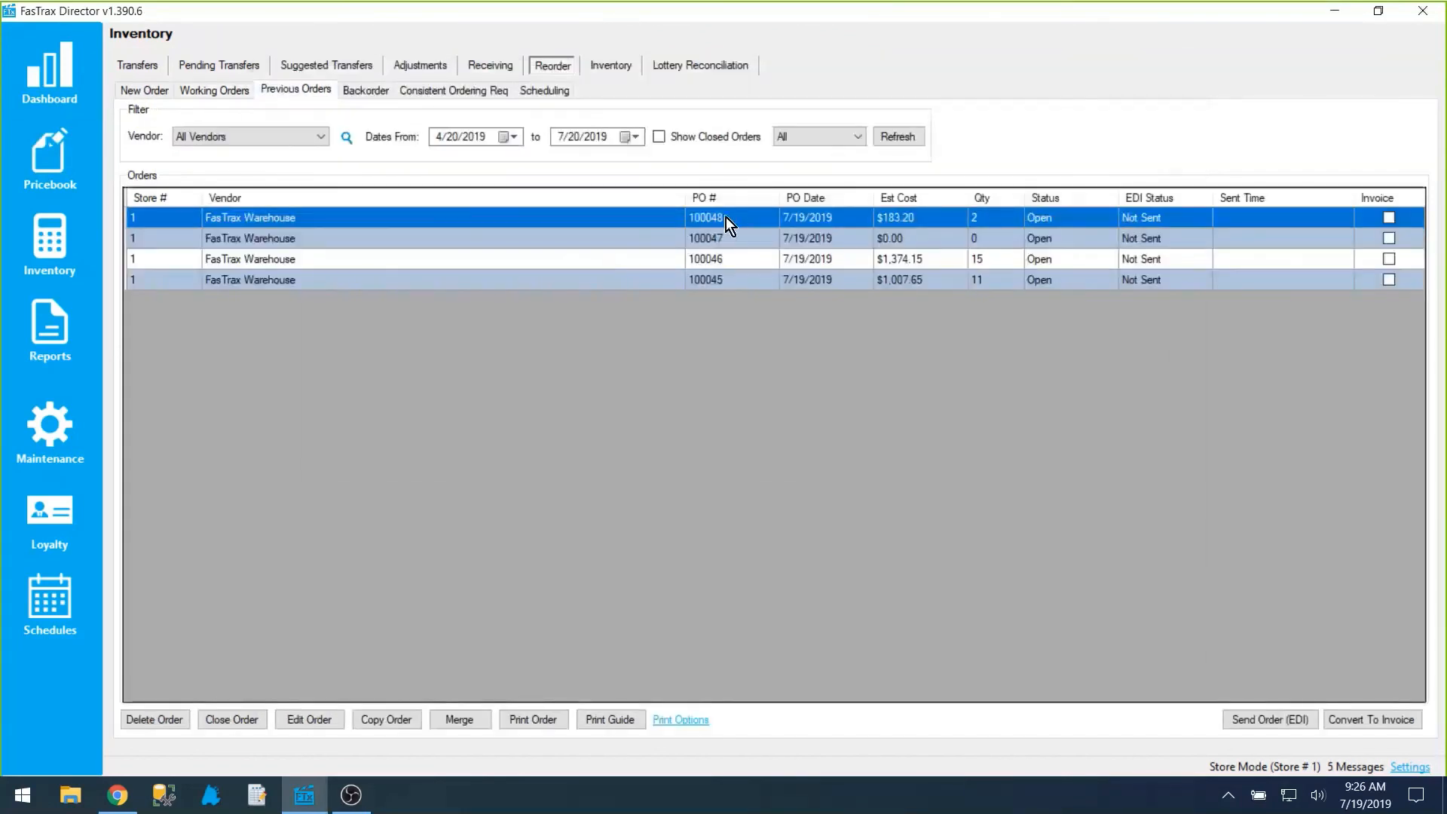
click(231, 90)
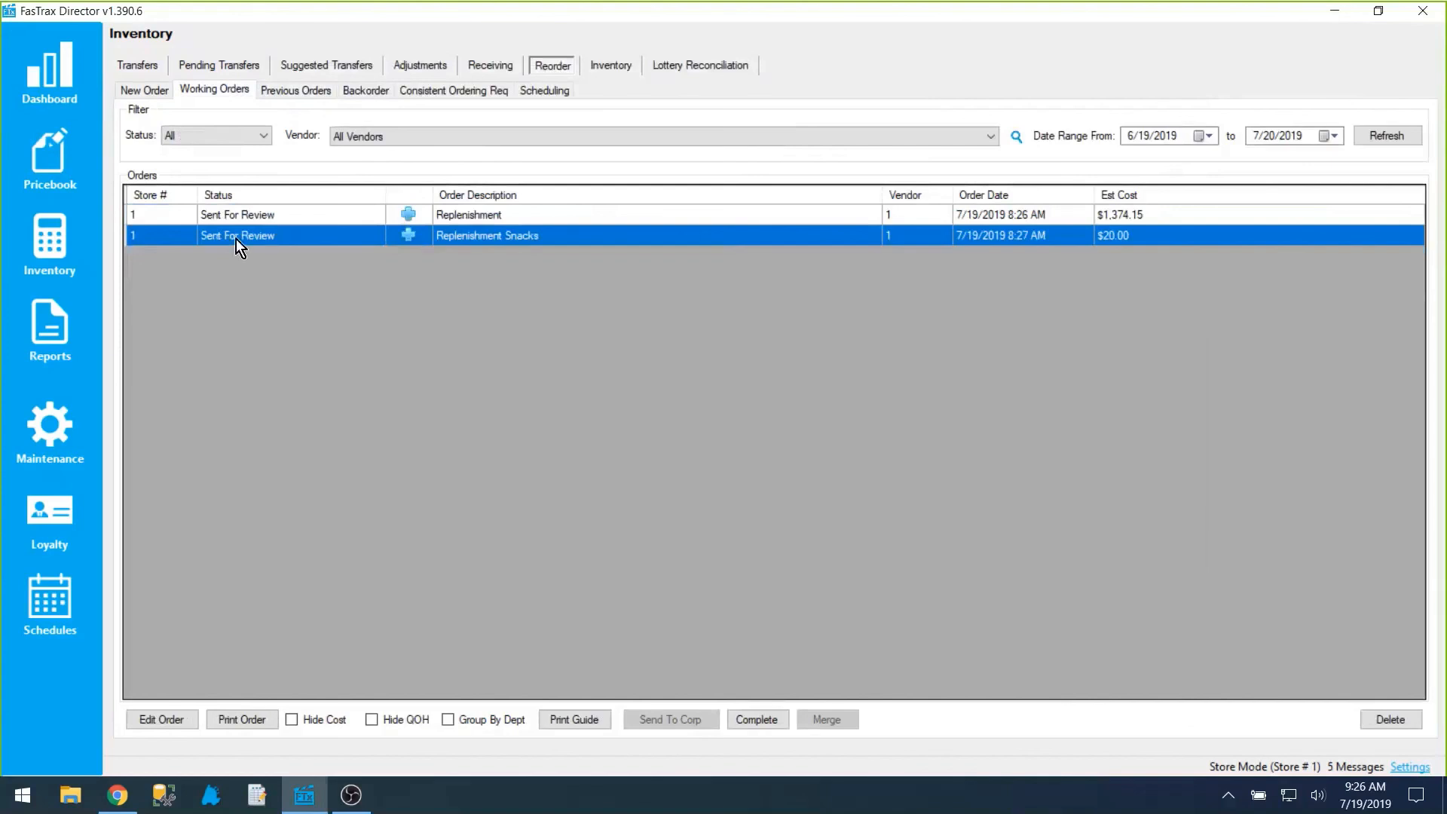
Step: Switch to the FasTrax point of sale and log in by keypad with the employee's login code
click(214, 799)
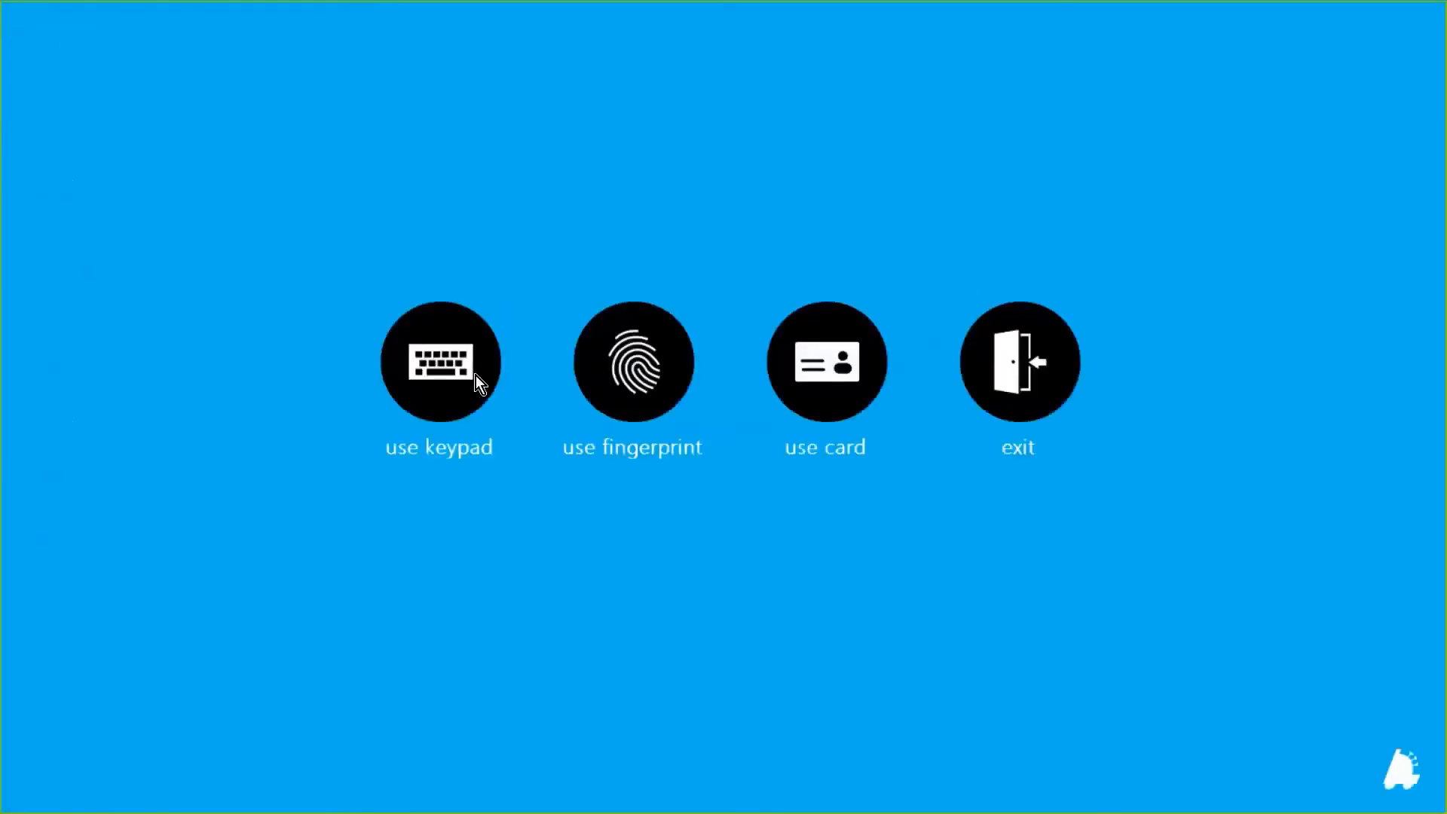
click(474, 374)
text(1)
key(Tab)
key(Return)
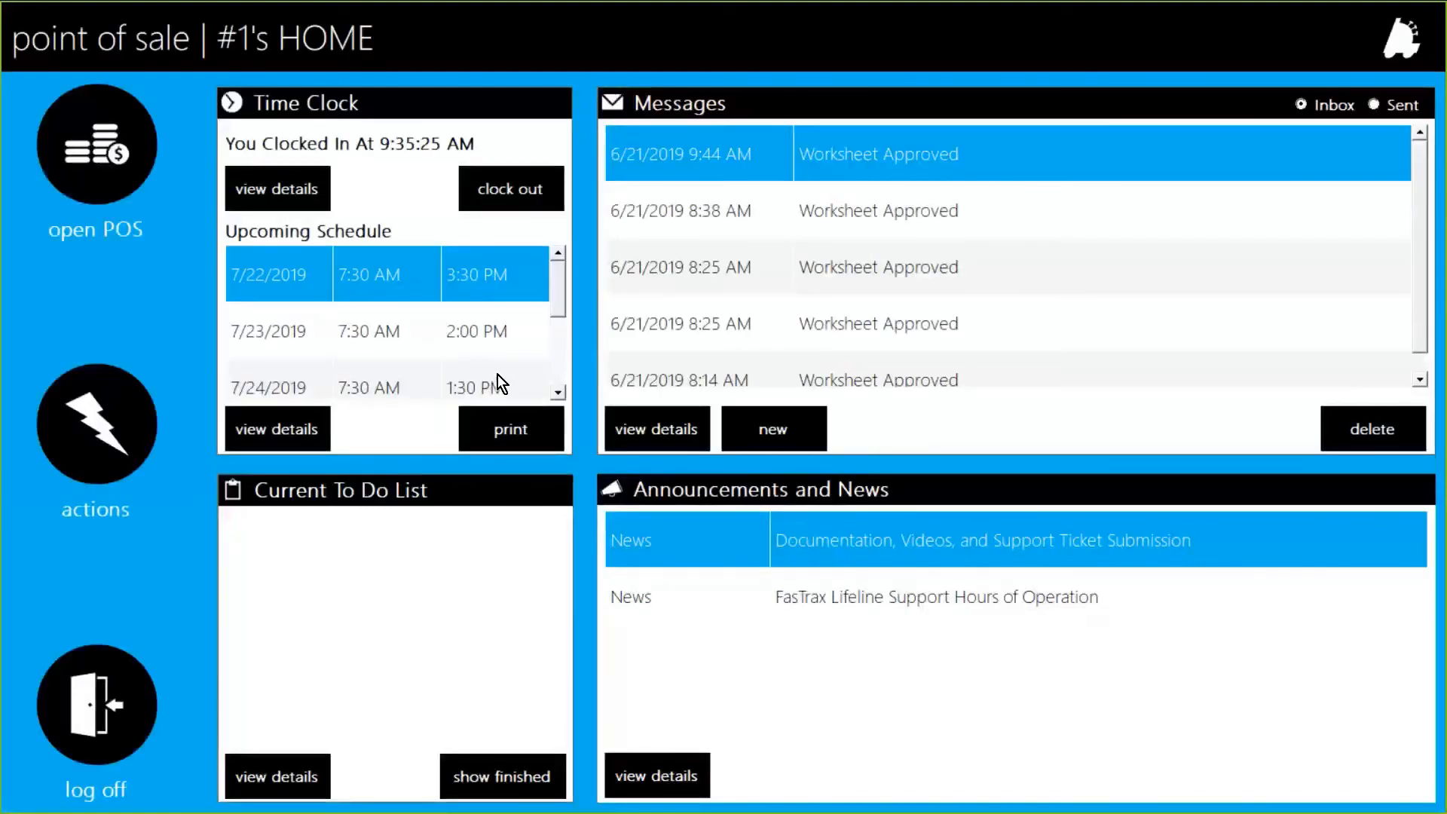
Step: Open the reorder working orders in the point of sale and bring up the Replenishment order's details
click(139, 437)
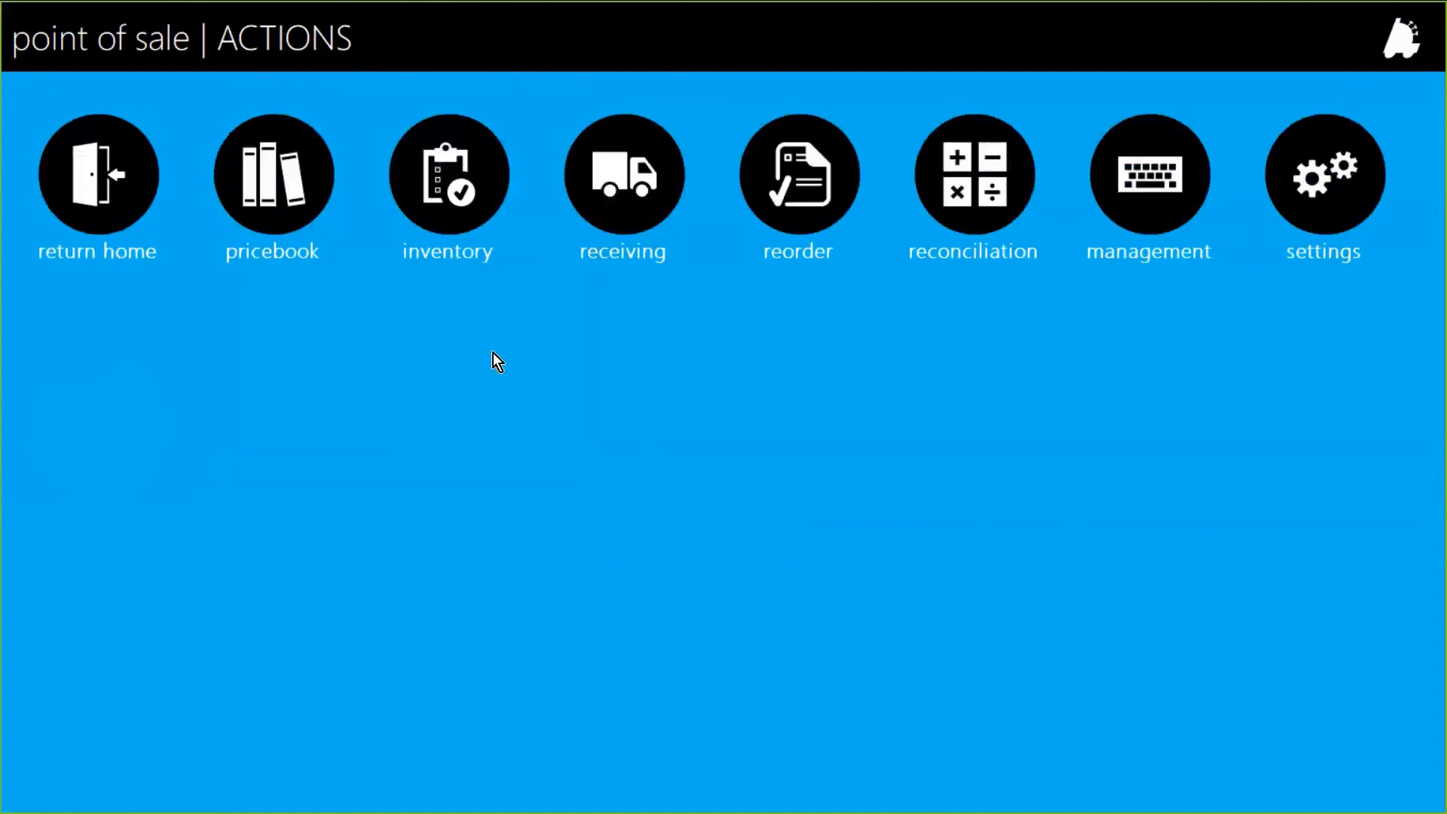
click(799, 169)
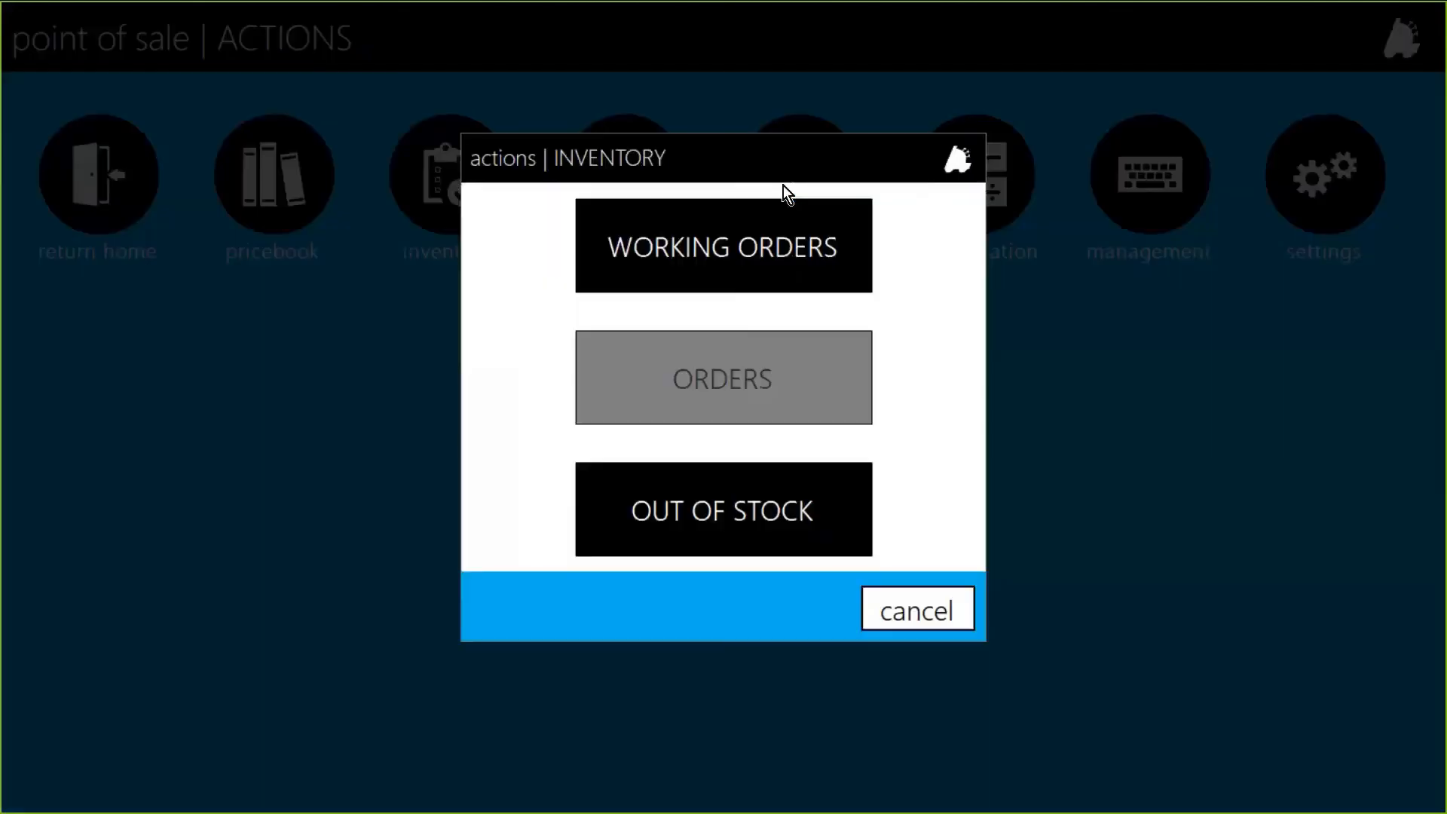
click(736, 235)
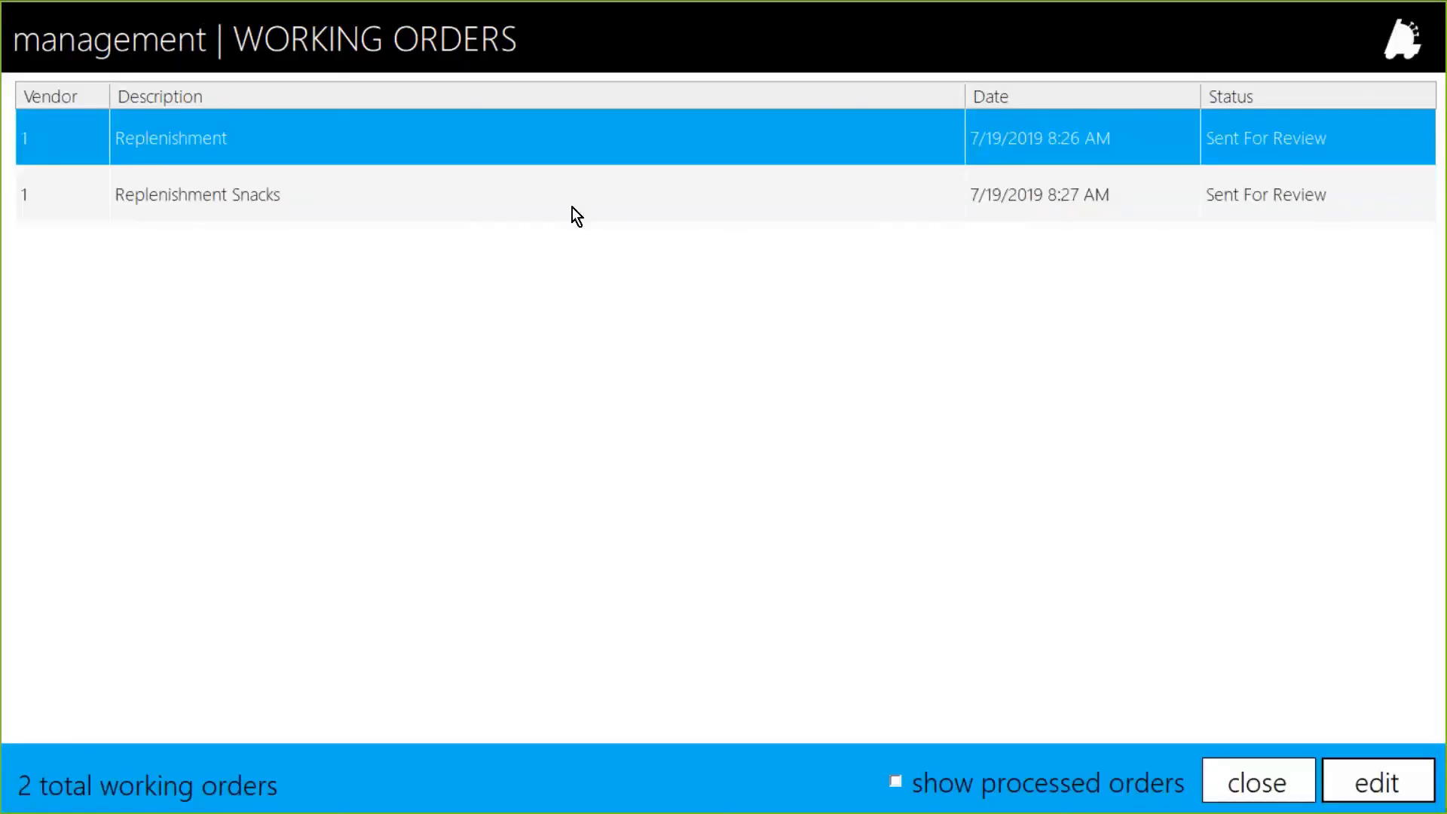
click(572, 207)
click(556, 139)
click(565, 189)
click(588, 186)
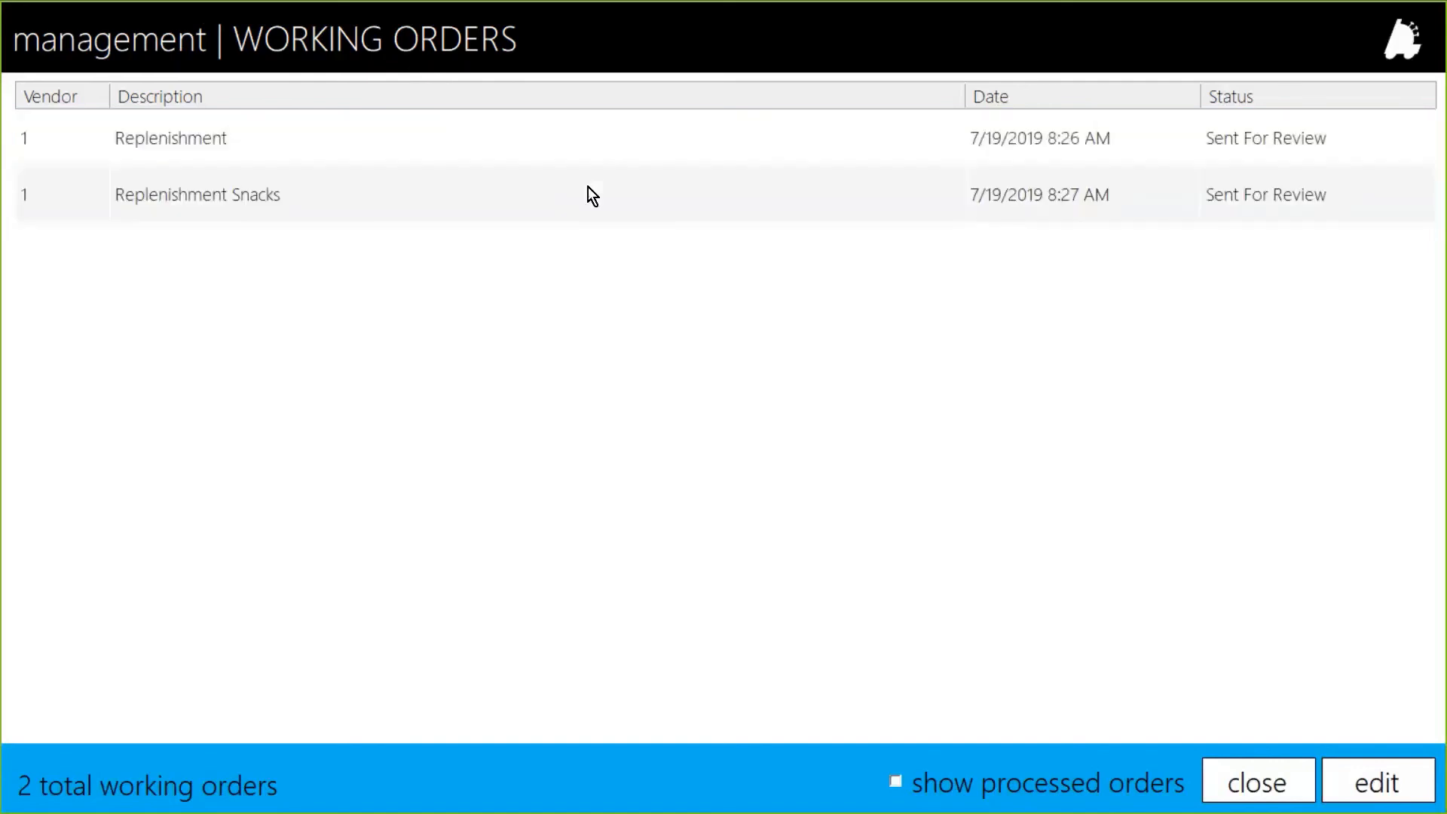
click(588, 190)
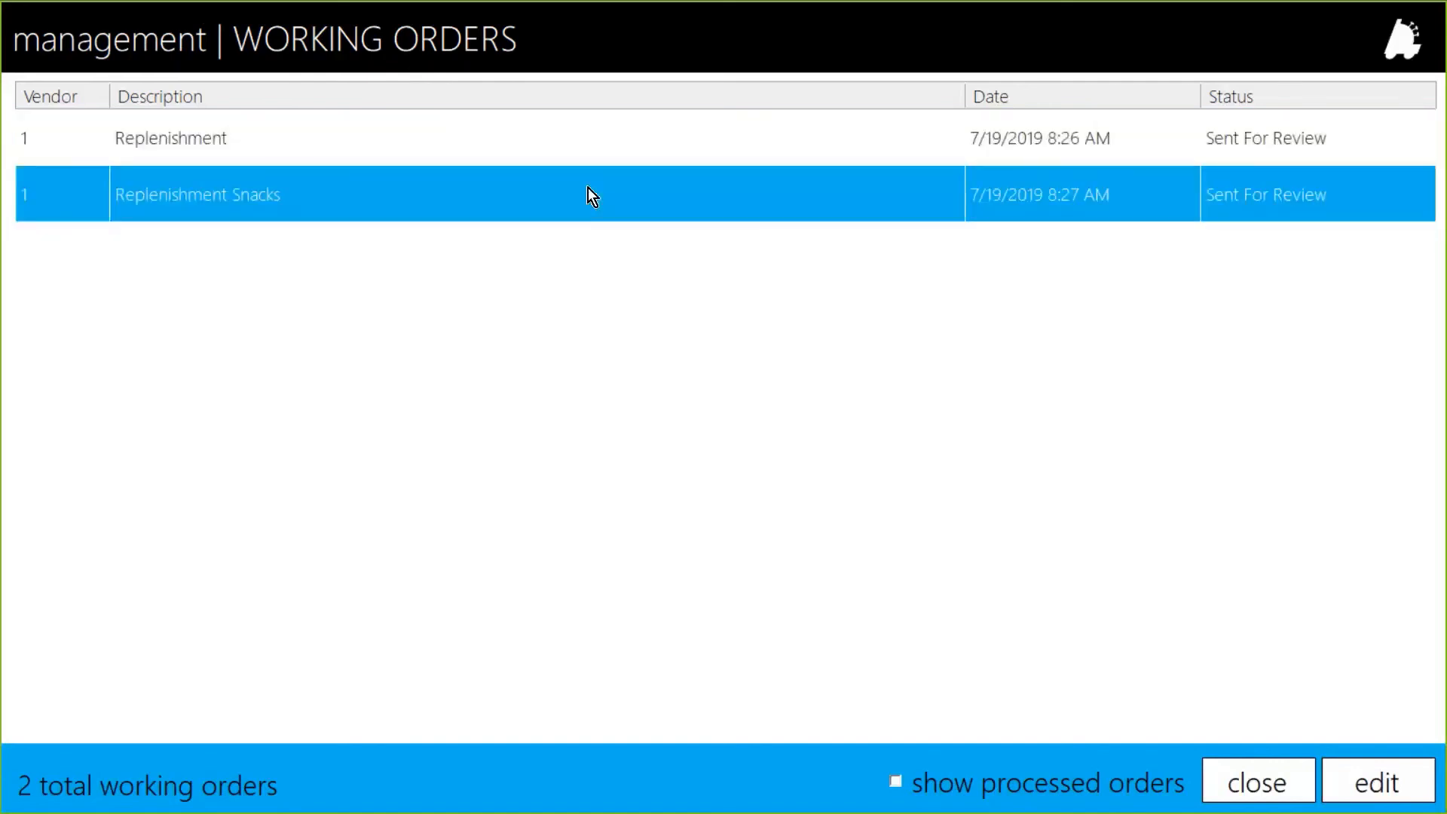
double_click(532, 129)
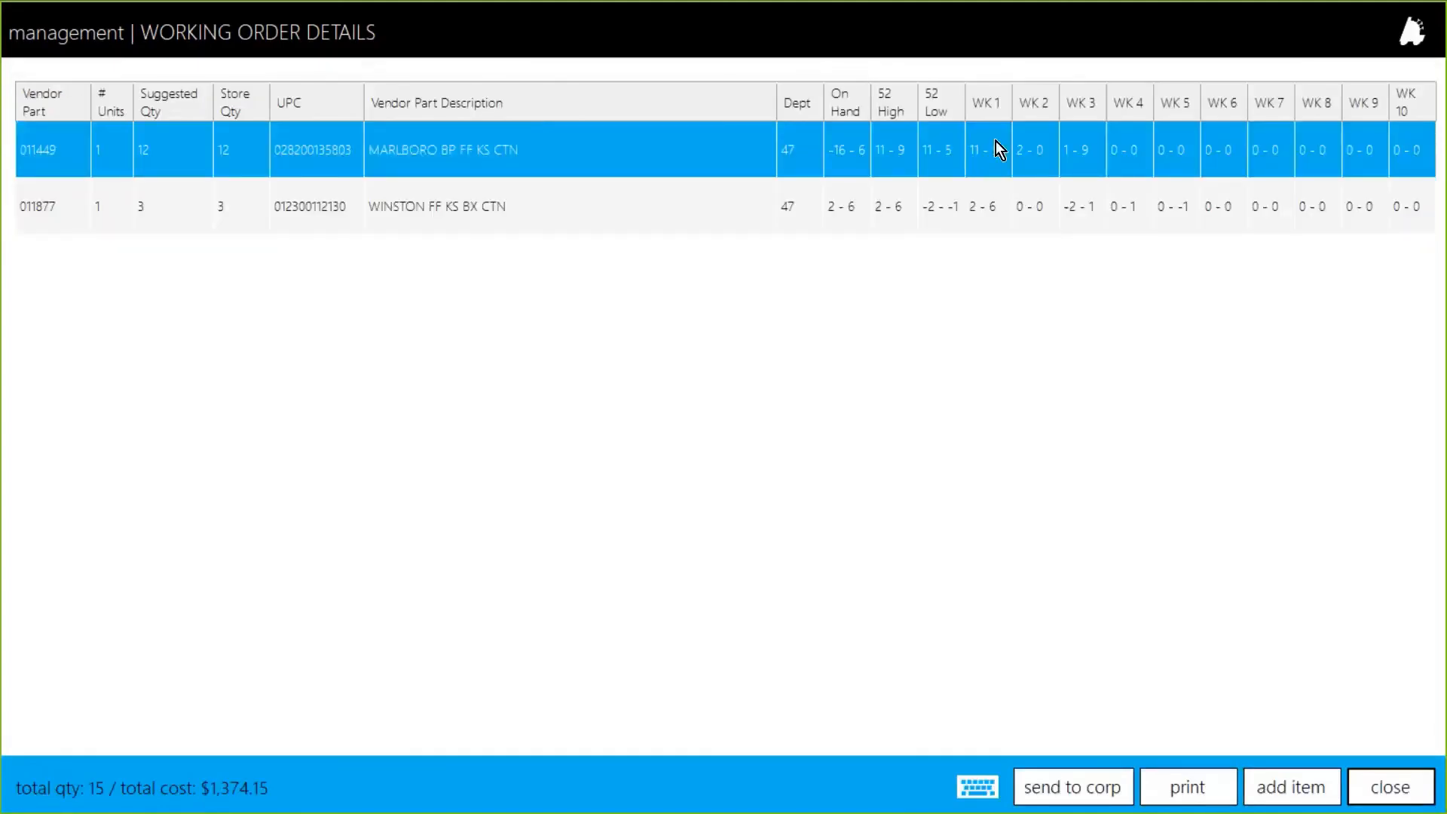
Step: Set the store quantity of MARLBORO BP FF KS CTN to 10 in the Replenishment working order
click(495, 200)
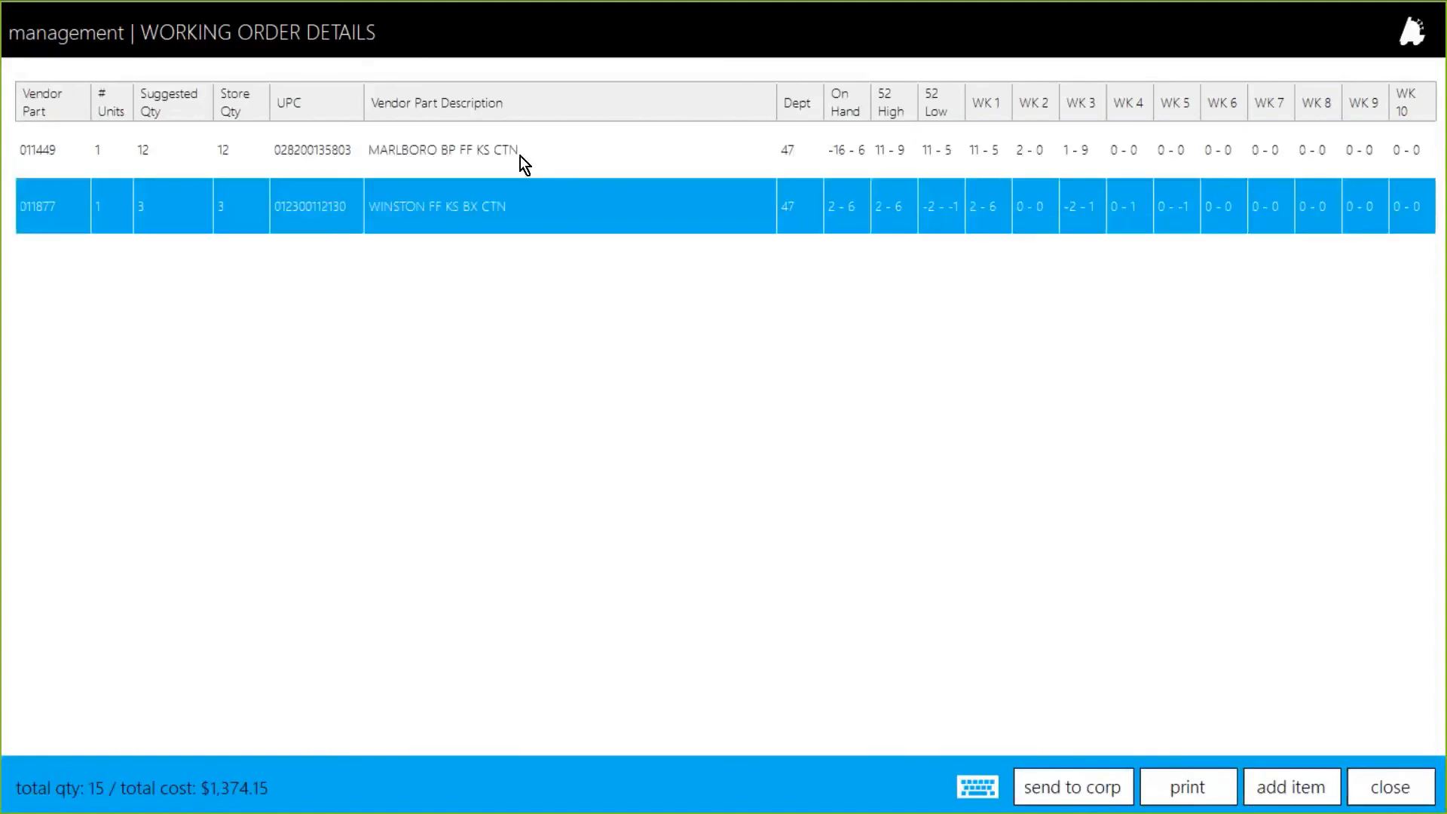
click(522, 156)
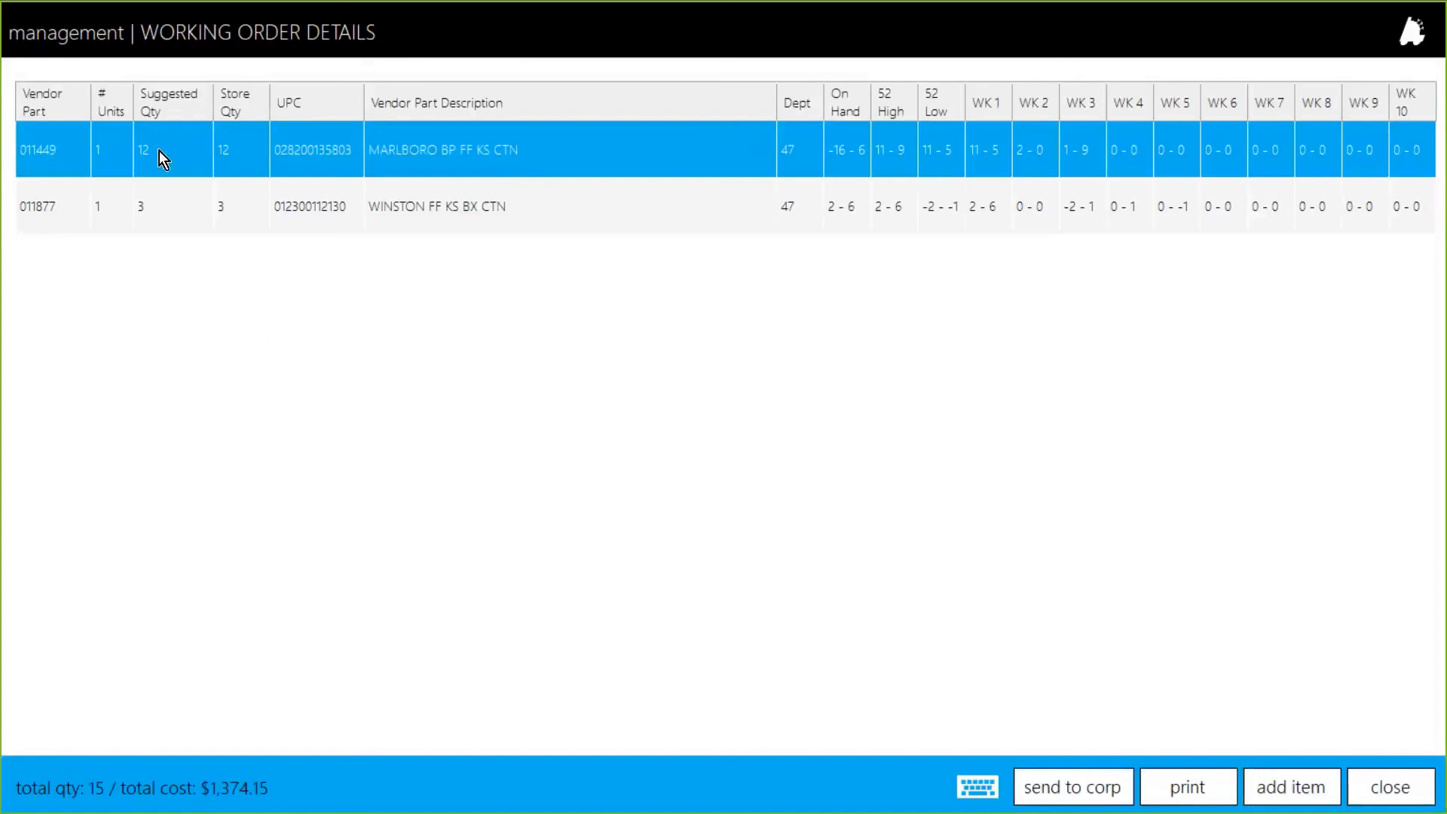
click(173, 208)
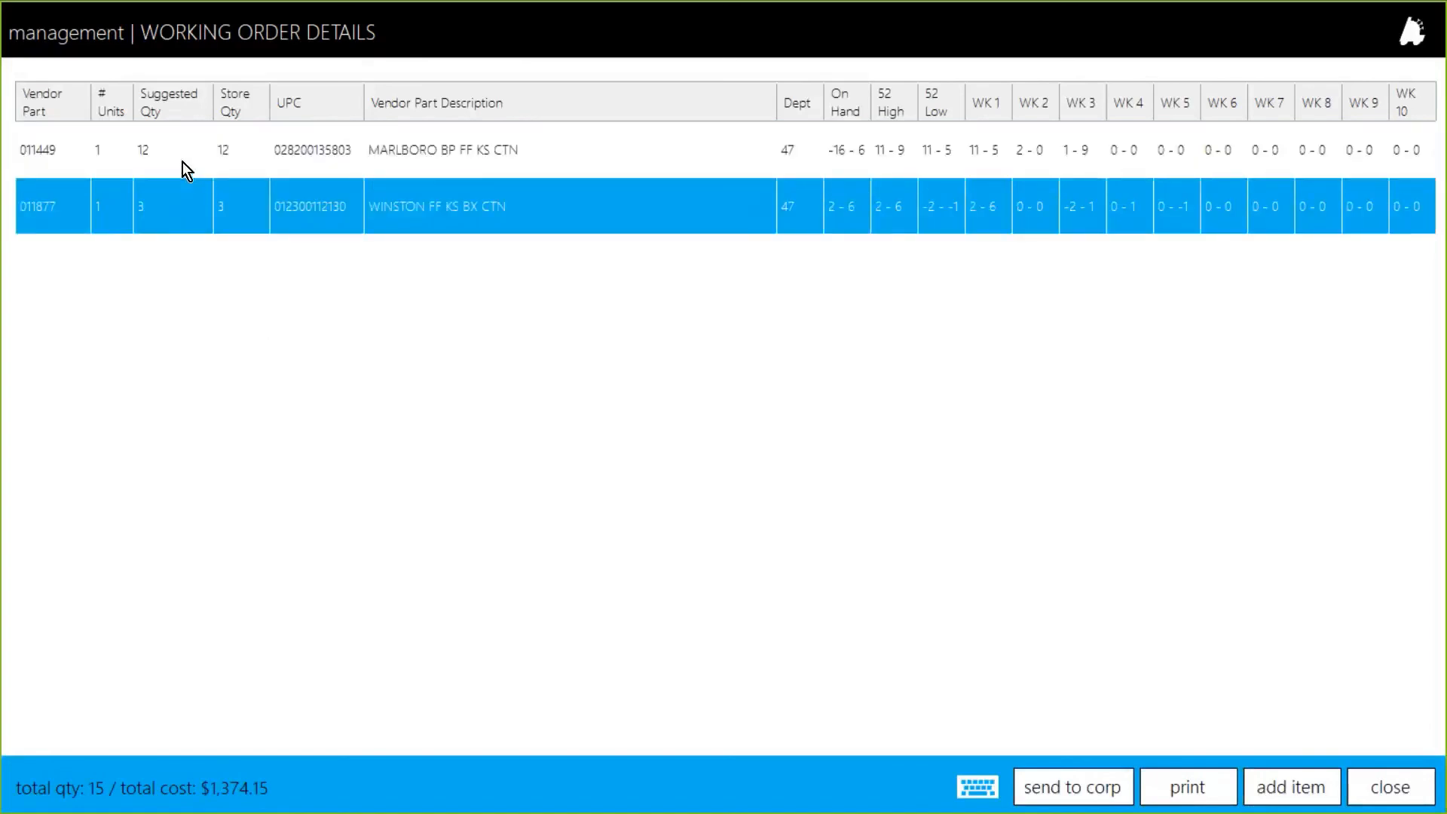
click(183, 162)
click(241, 157)
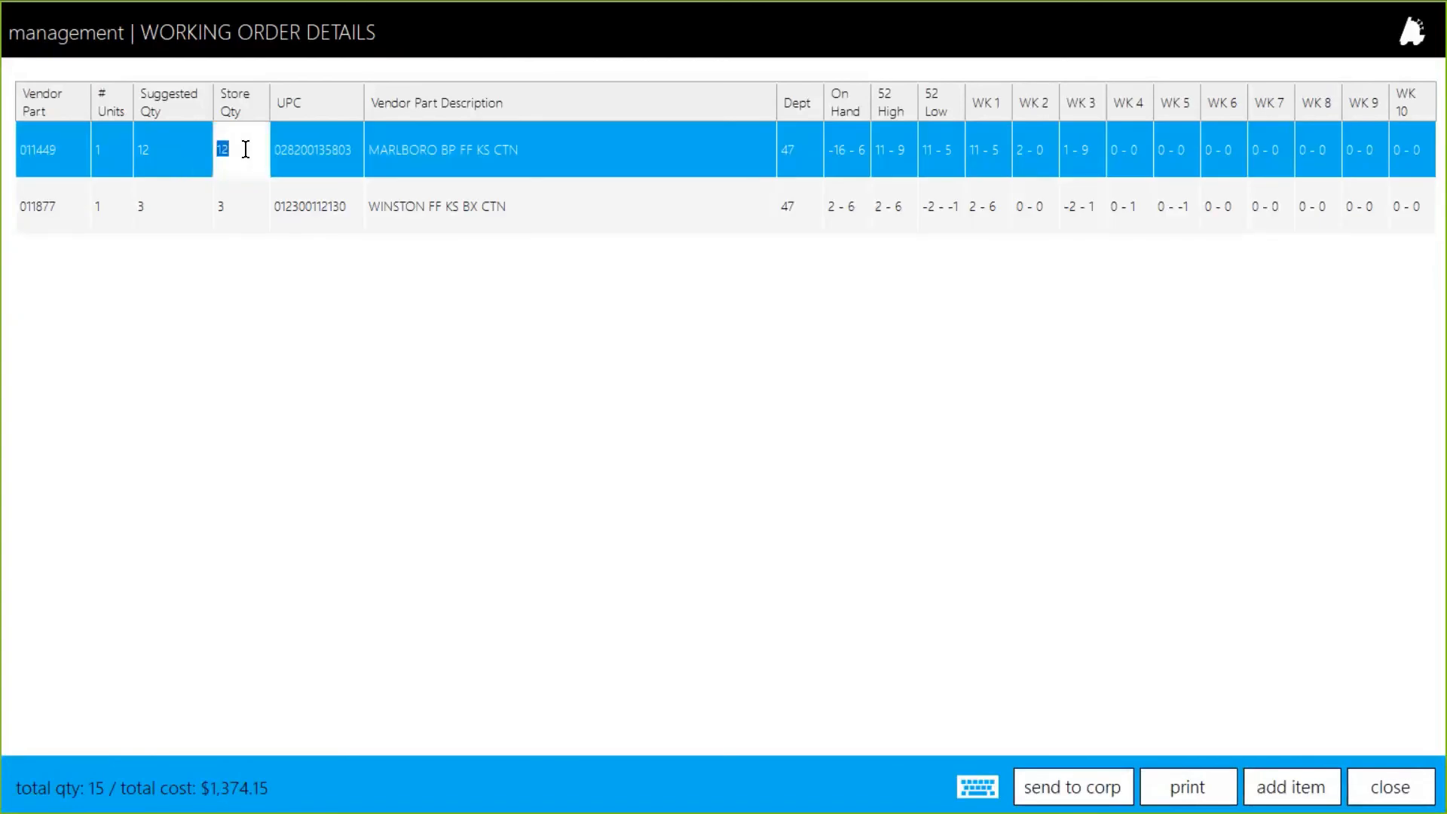
text(10)
click(251, 216)
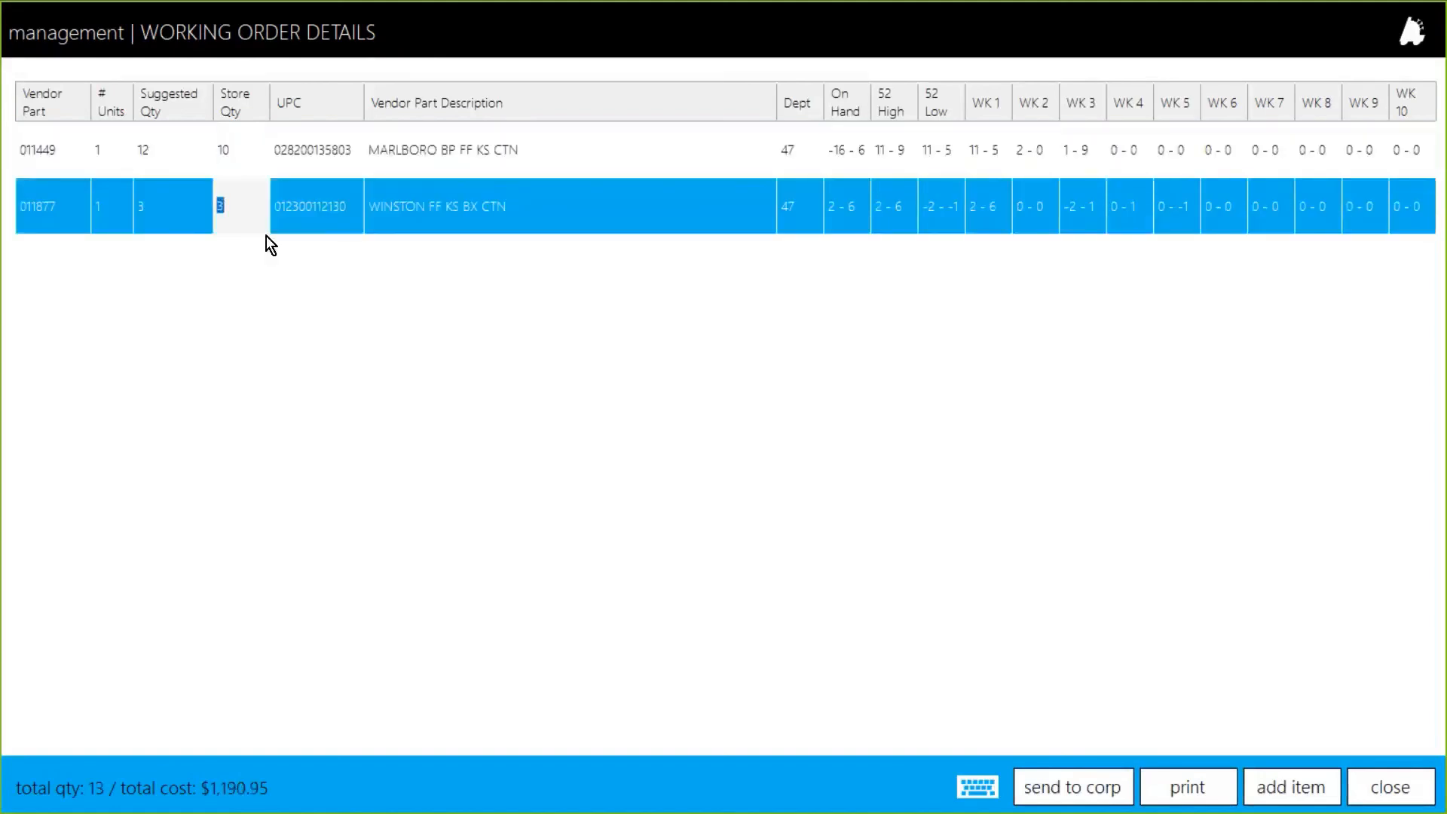
click(282, 151)
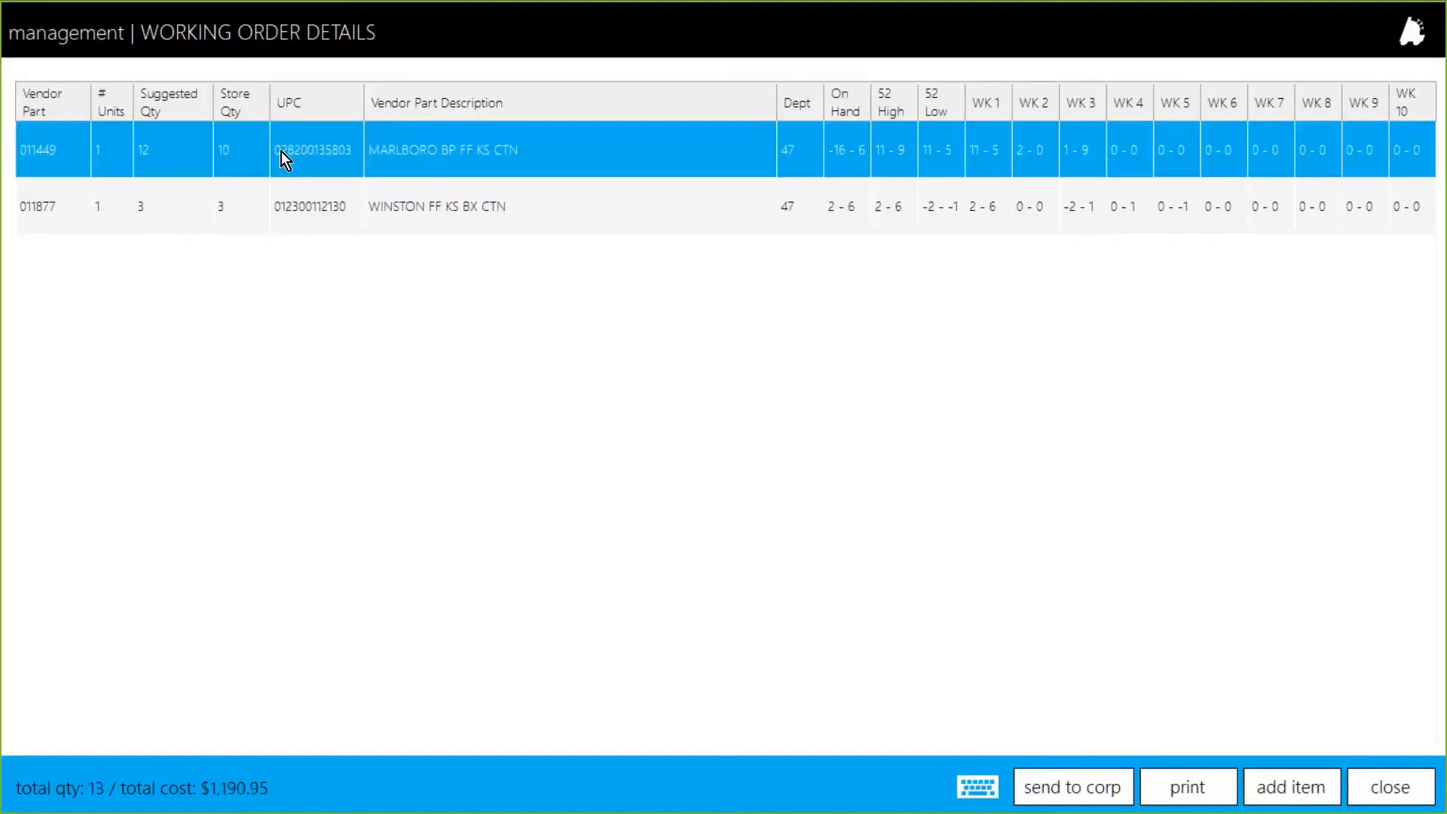
click(339, 197)
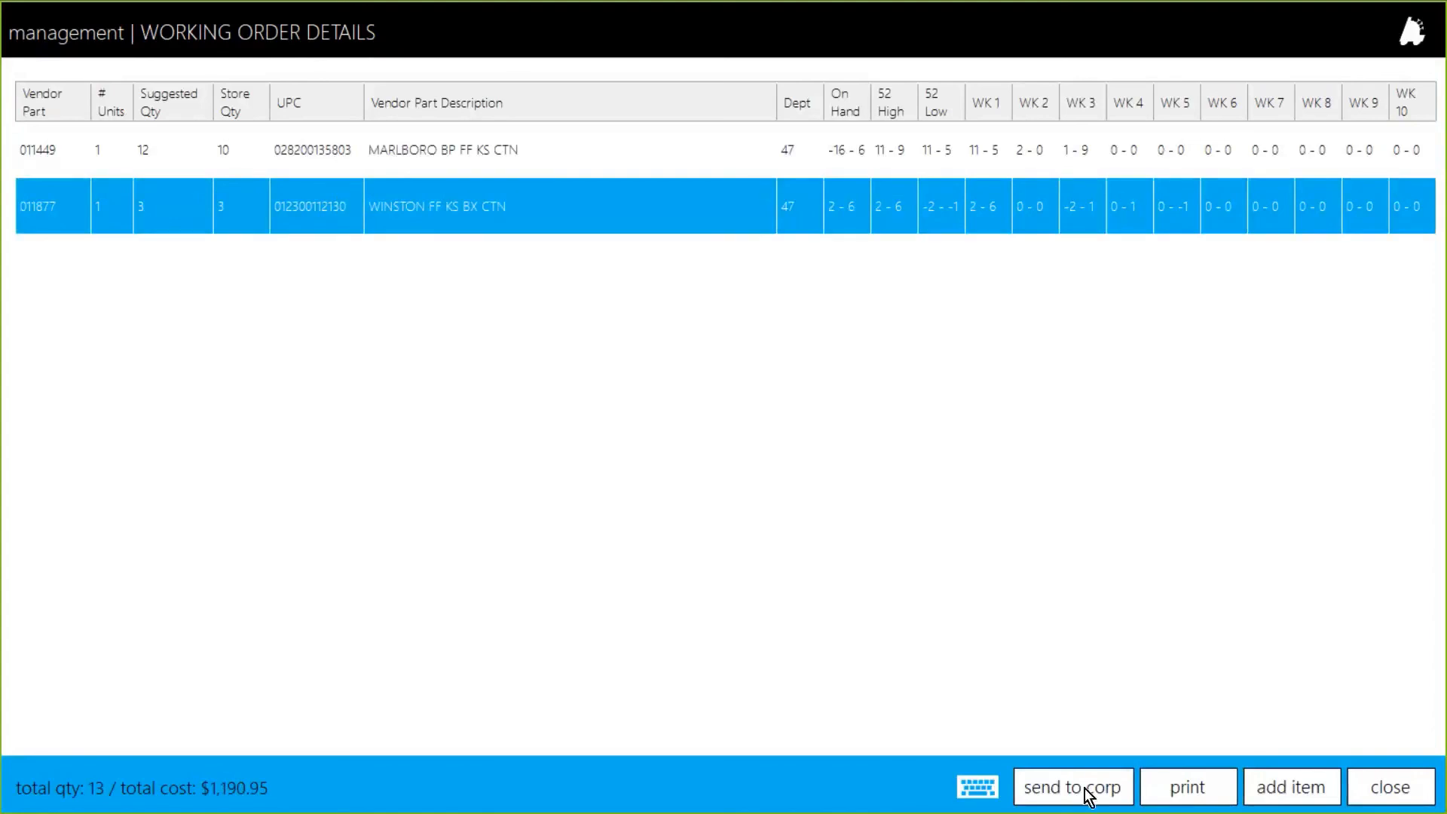
Step: Close the order details and the working orders list, return home and exit the point of sale
click(1379, 788)
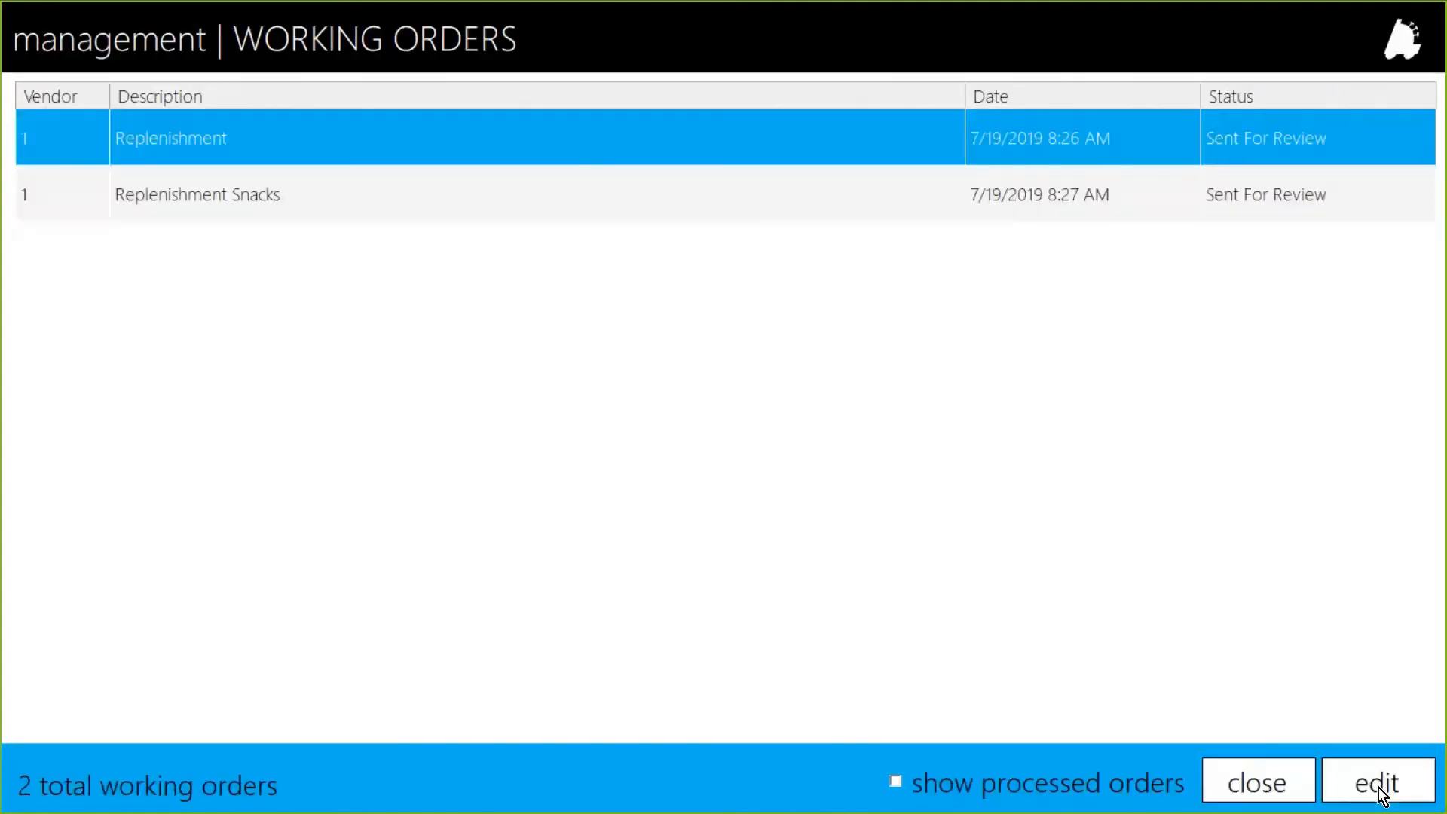
click(1274, 783)
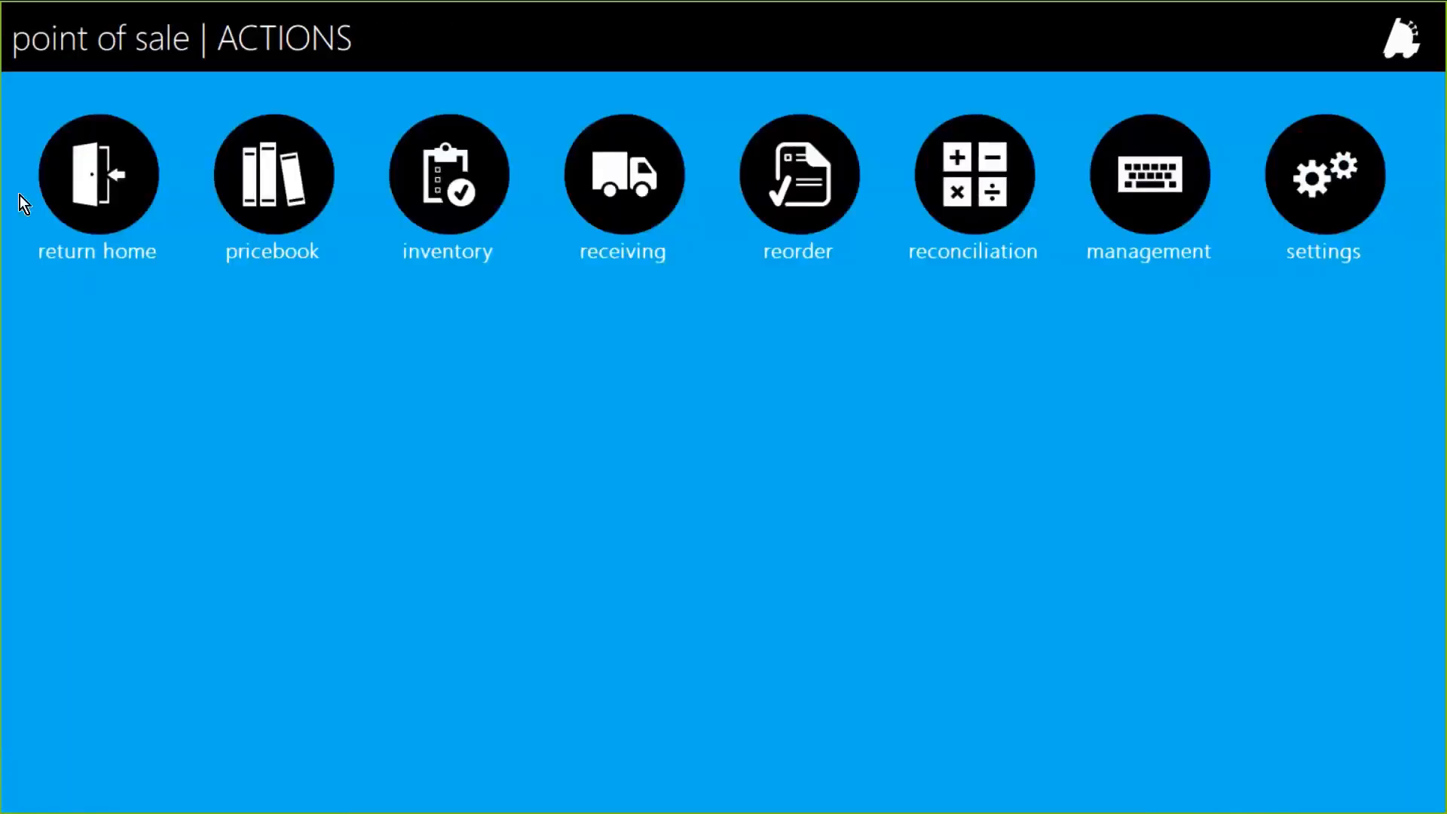
click(57, 192)
click(978, 366)
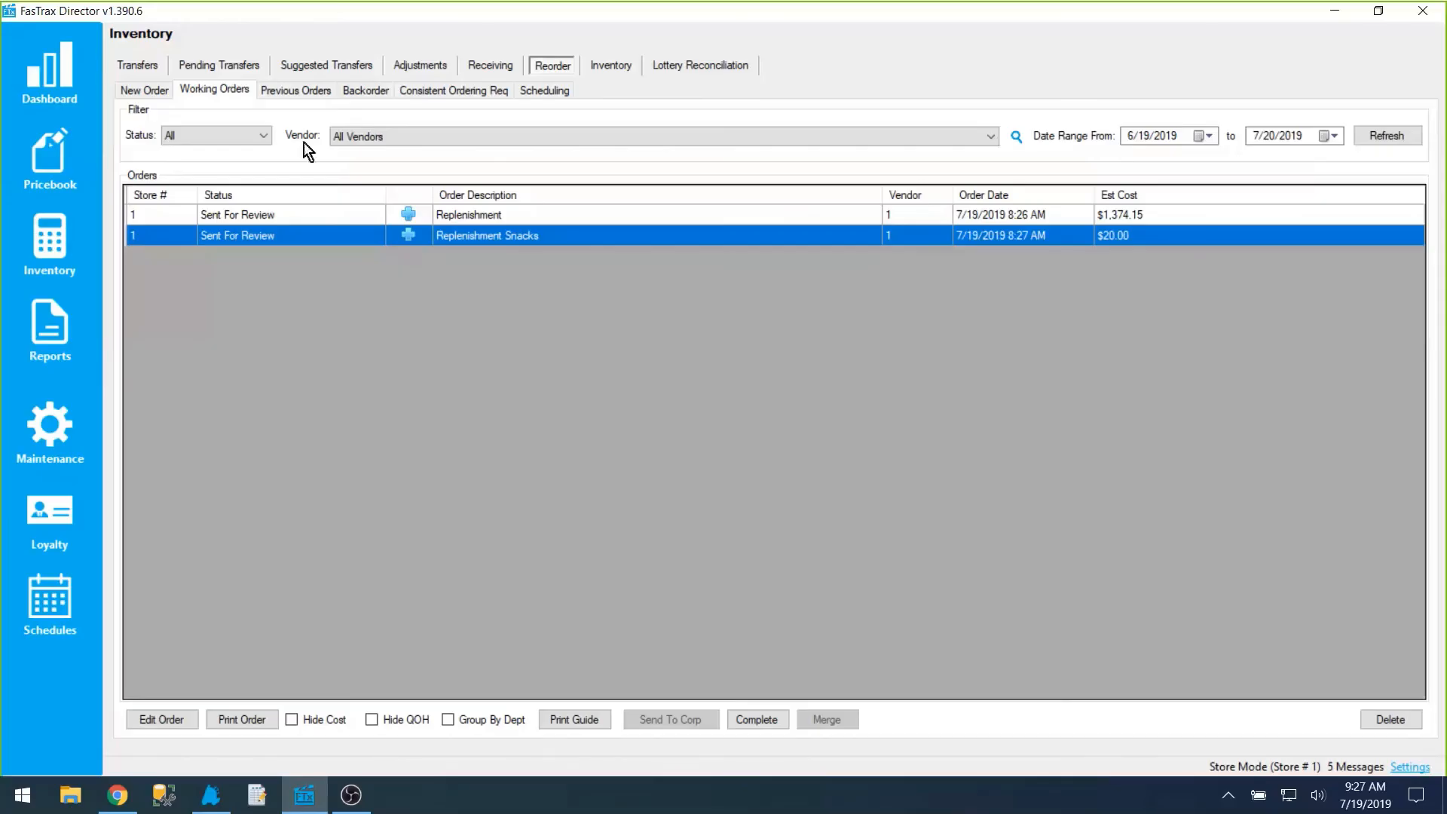
Step: Open the Replenishment working order in FasTrax Director without refreshing QOH, examine its store quantities and close the worksheet
double_click(258, 222)
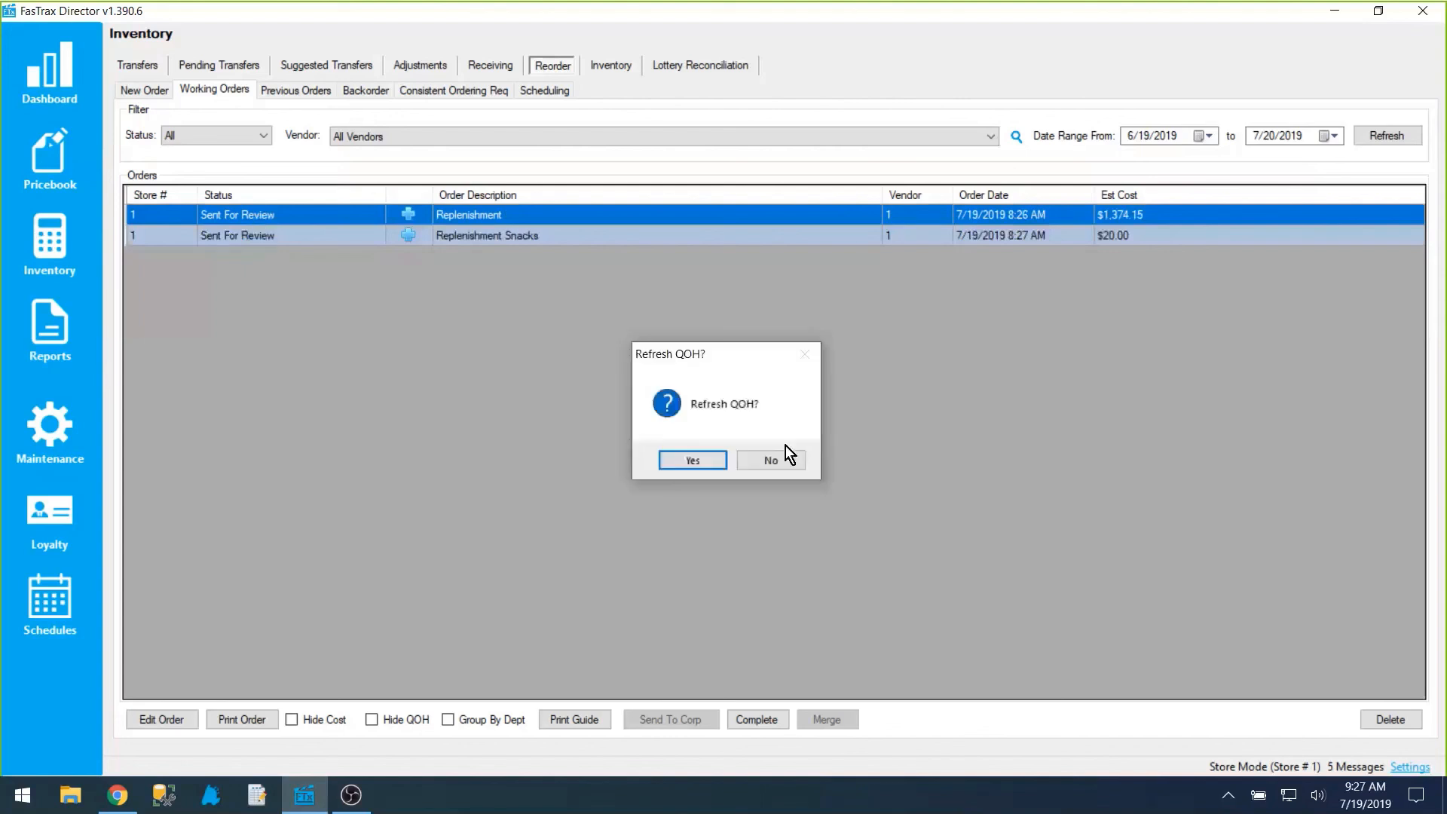
click(777, 461)
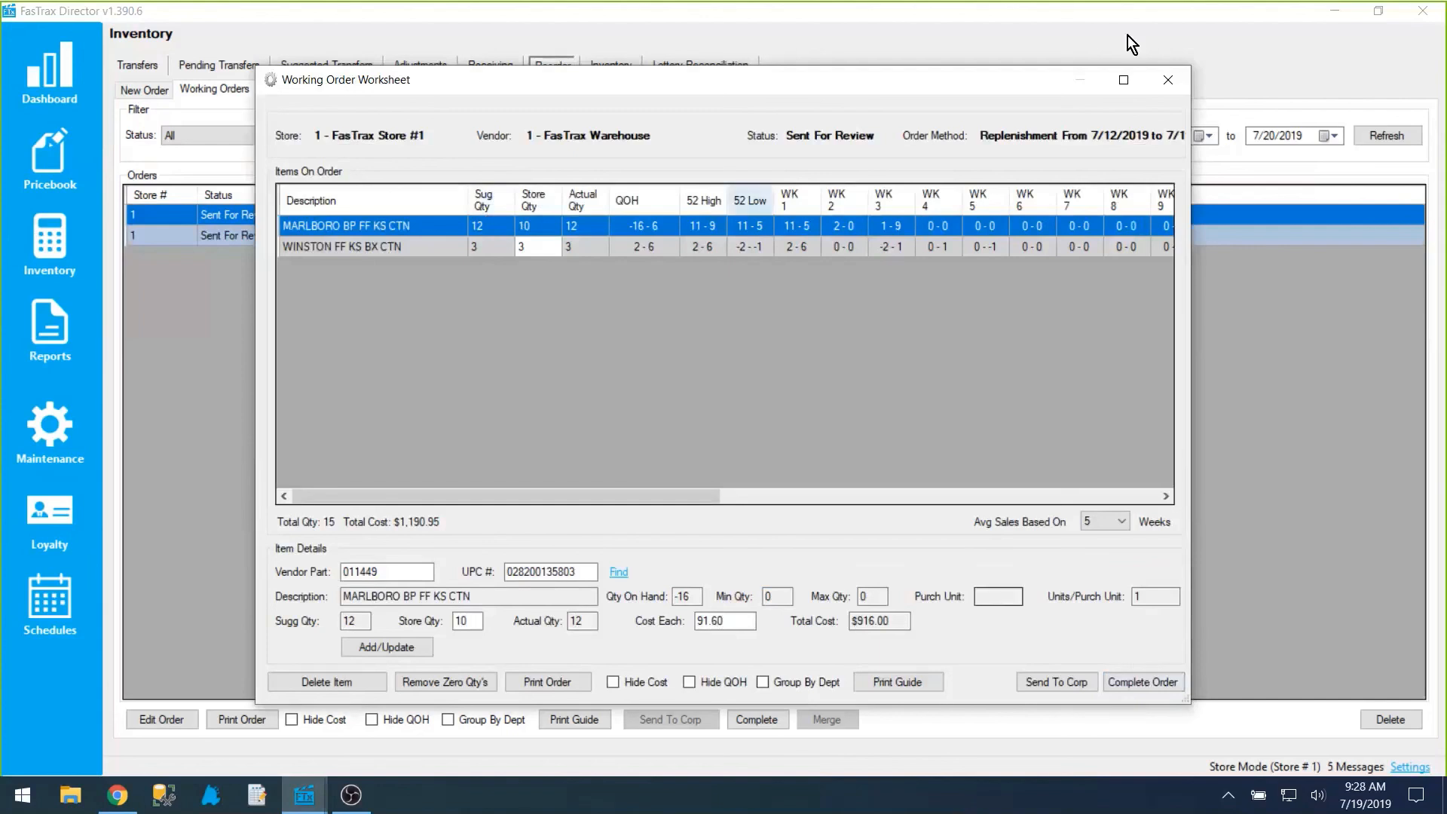
click(1168, 80)
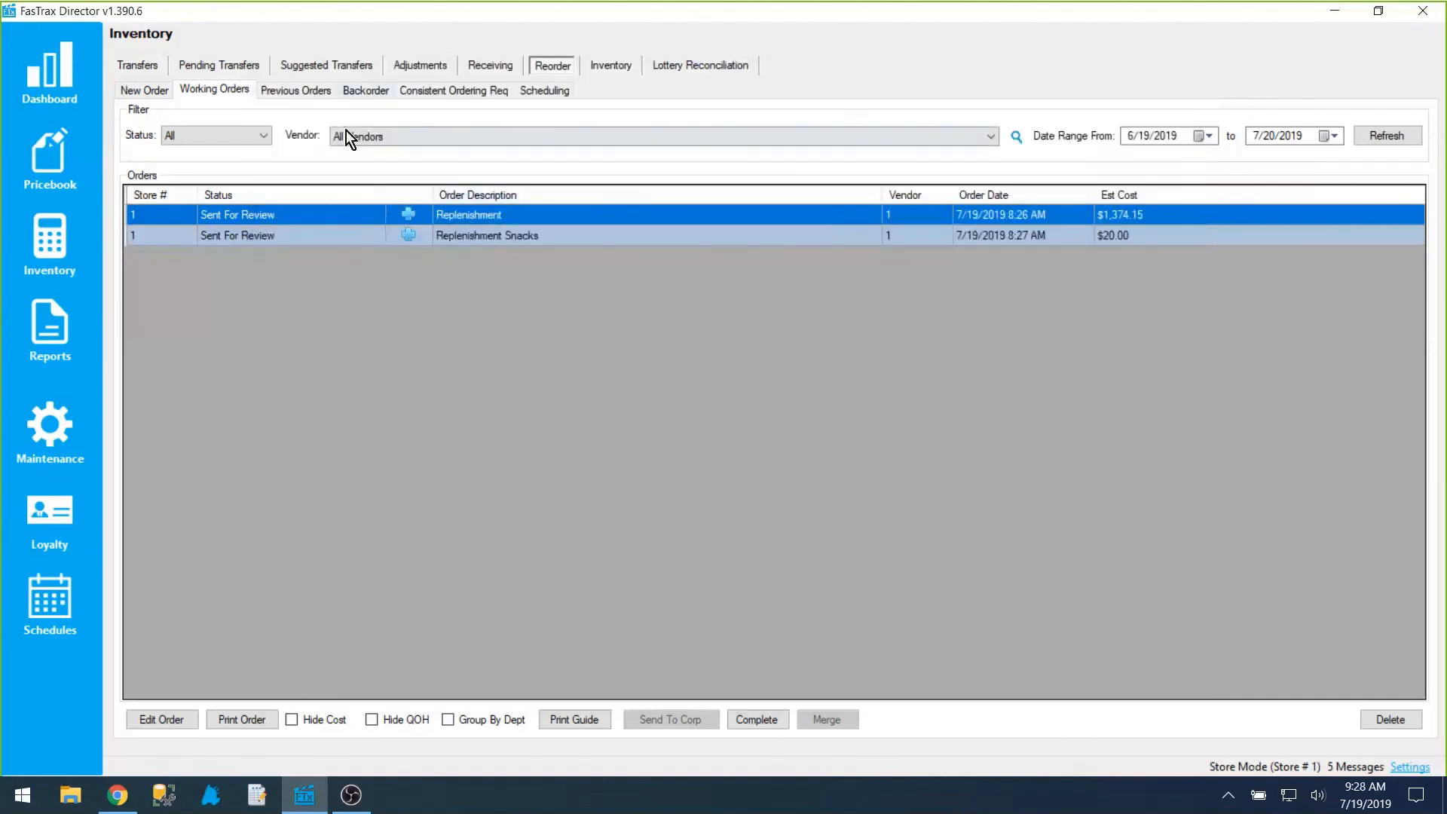
Step: Open the newest previous order without refreshing QOH, examine its reorder worksheet and the EDI sending option, and close it
click(319, 87)
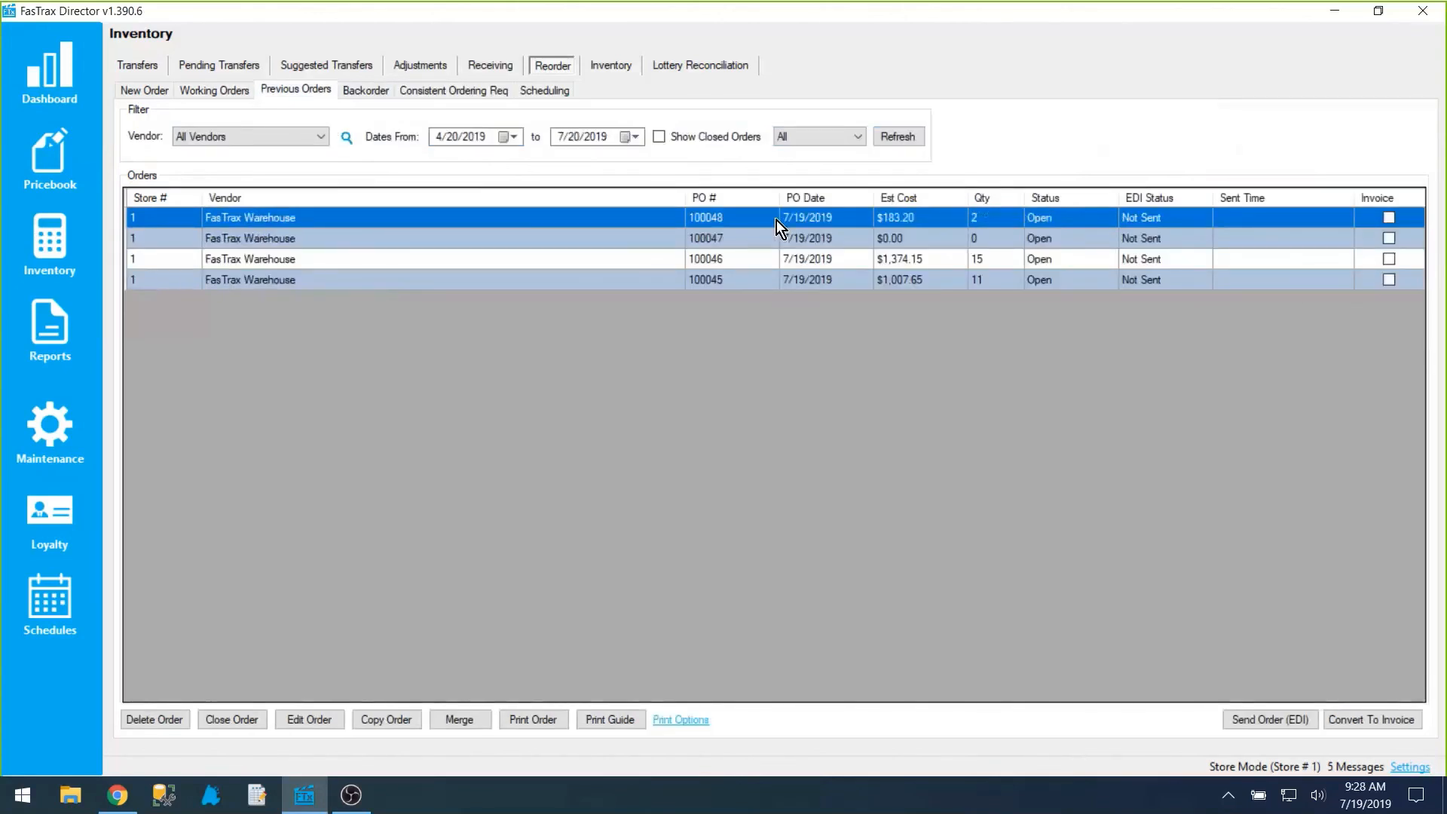
double_click(566, 218)
click(770, 461)
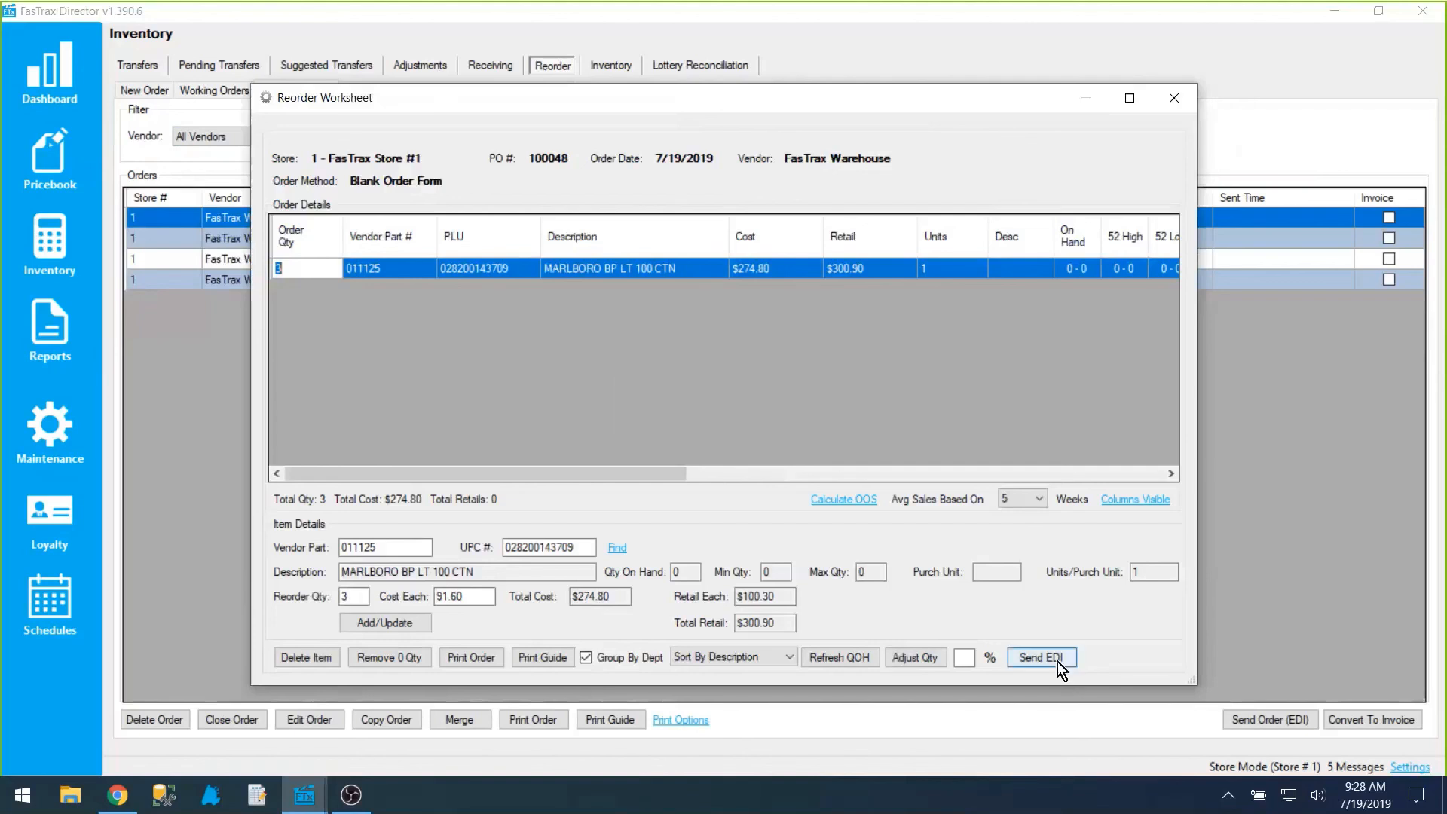
click(1166, 116)
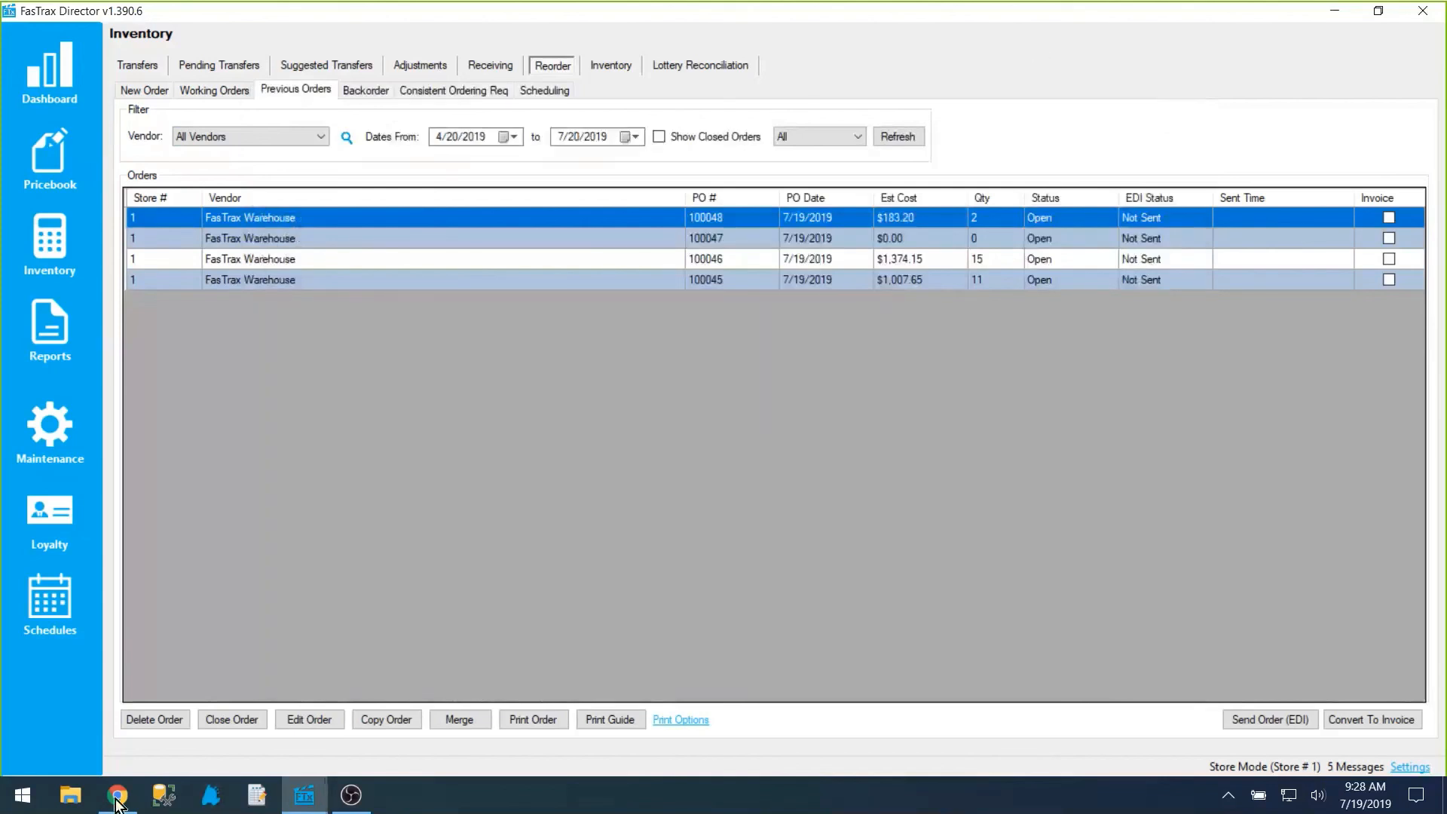
Step: Switch to Chrome and open the FTX Lifeline page of the FasTrax website at its product support options
mouse_move(115, 804)
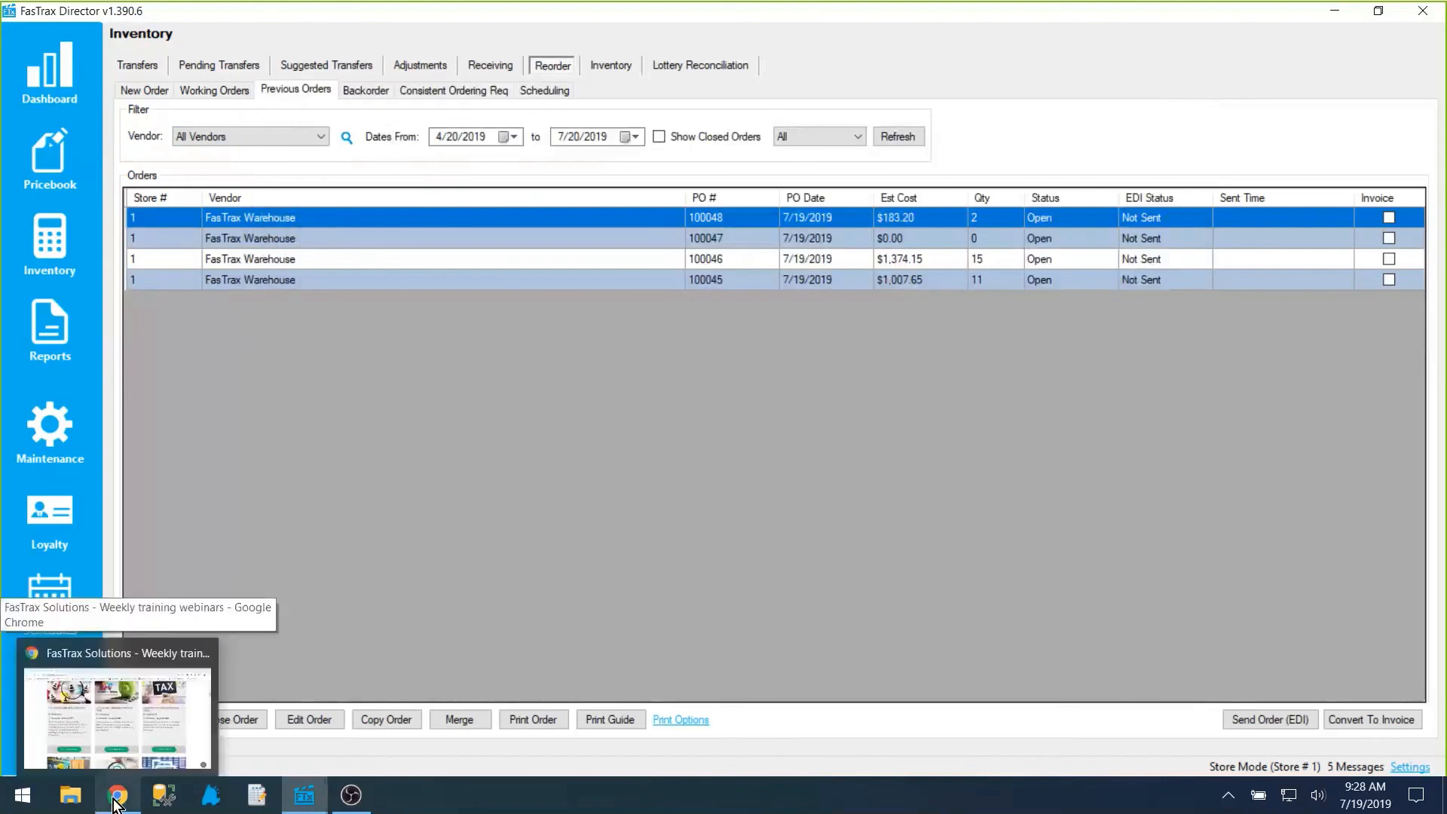
click(115, 800)
scroll(329, 693, up, 15)
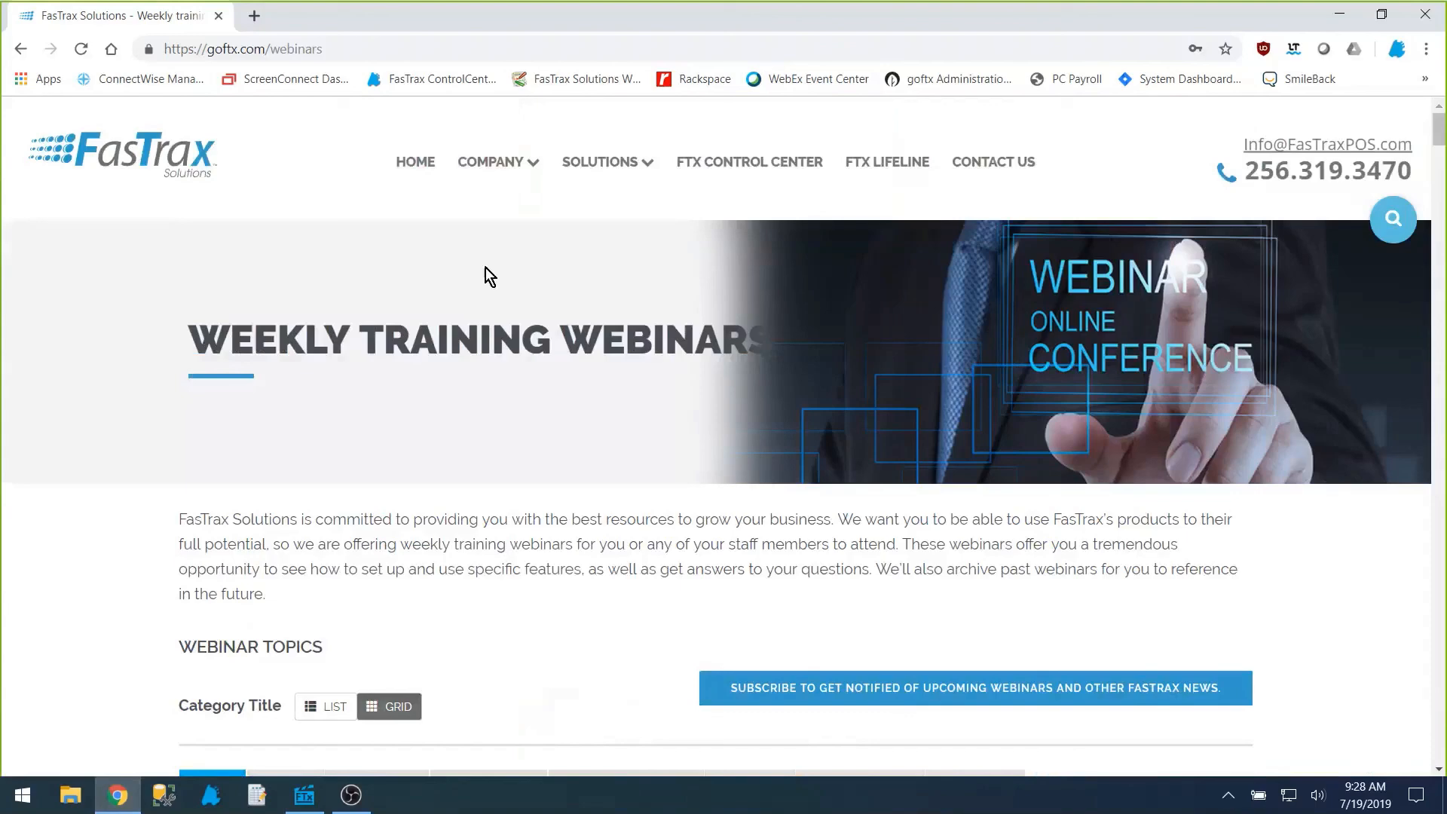
click(909, 163)
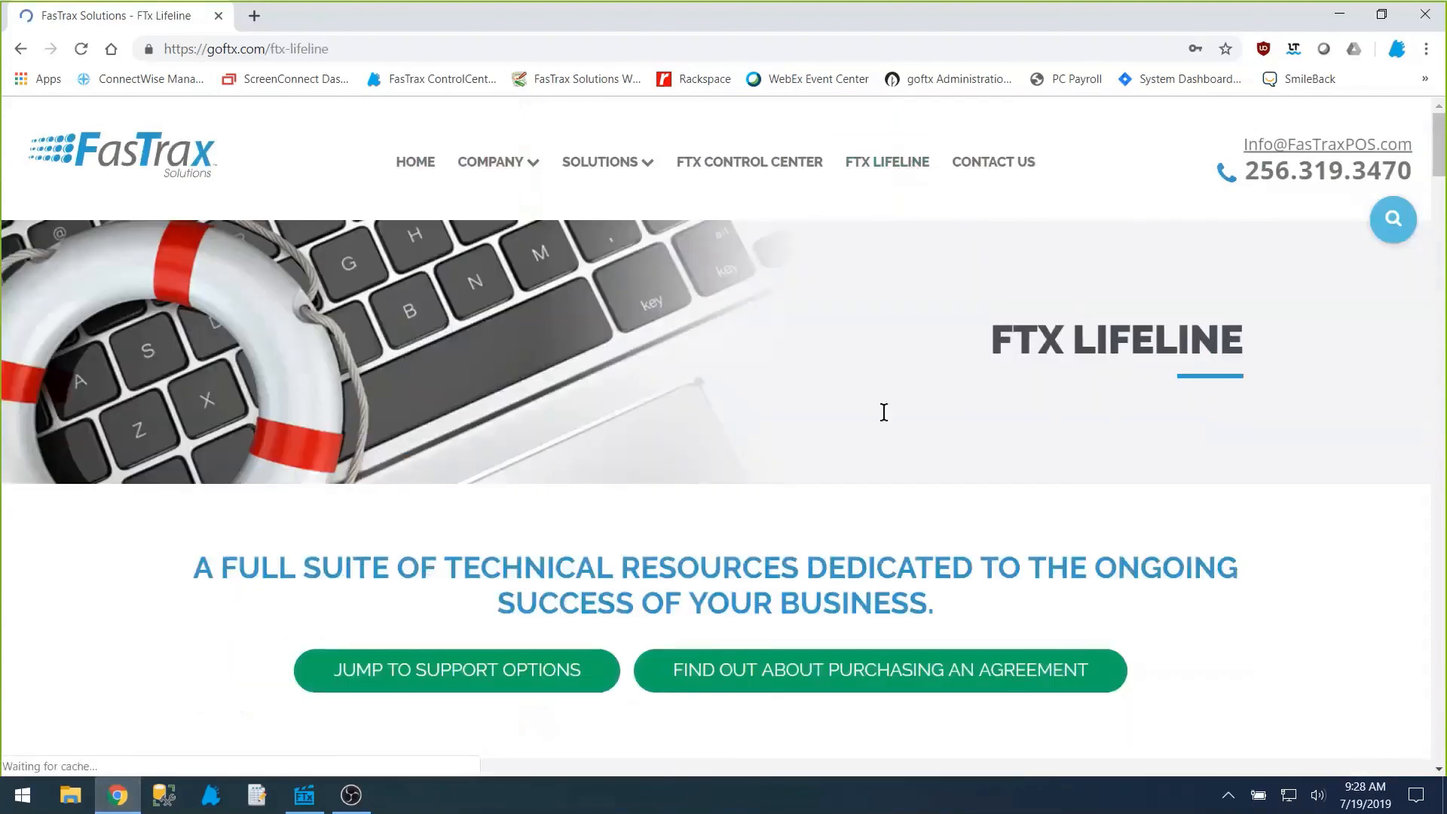
scroll(884, 412, down, 20)
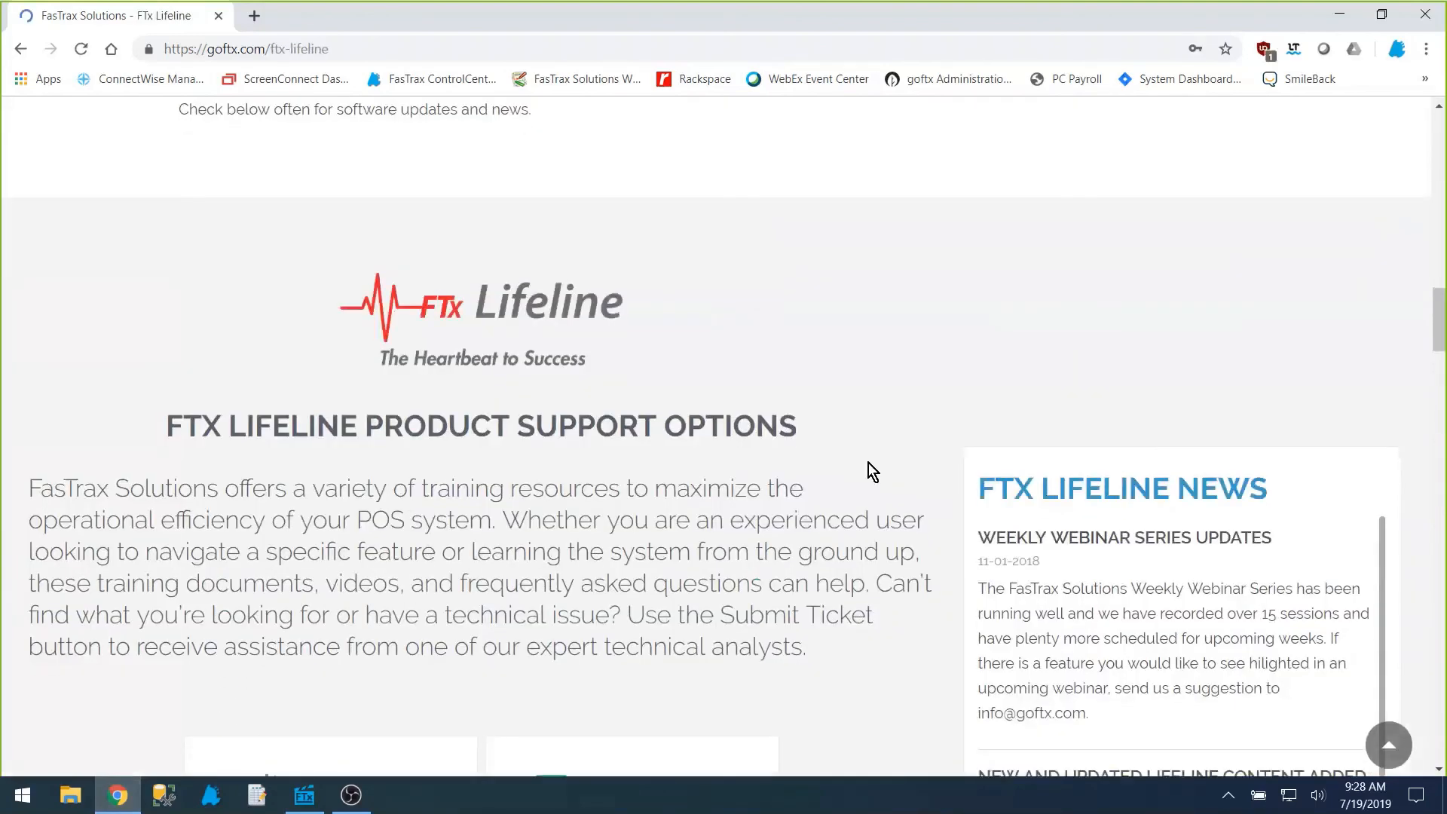